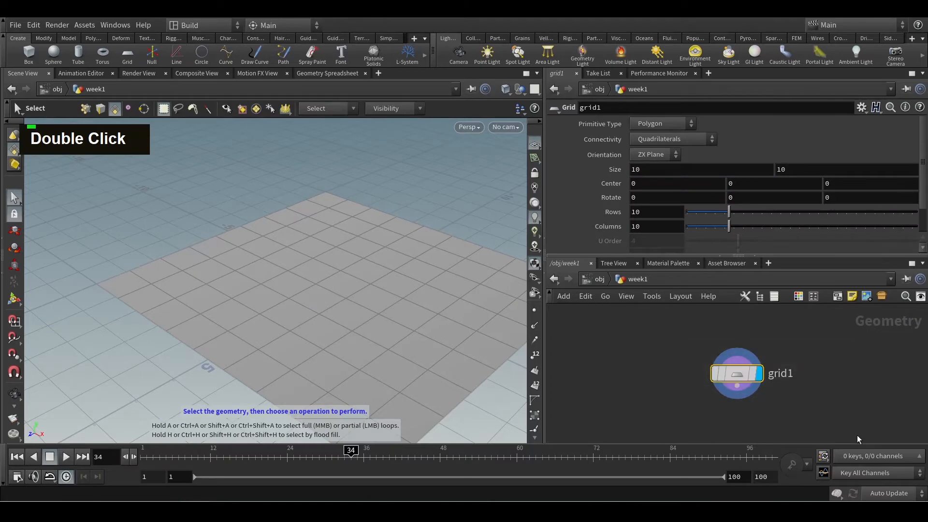
Examine the grid node's info for its point, primitive, vertex and polygon counts, and close the info window
mouse_move(732, 375)
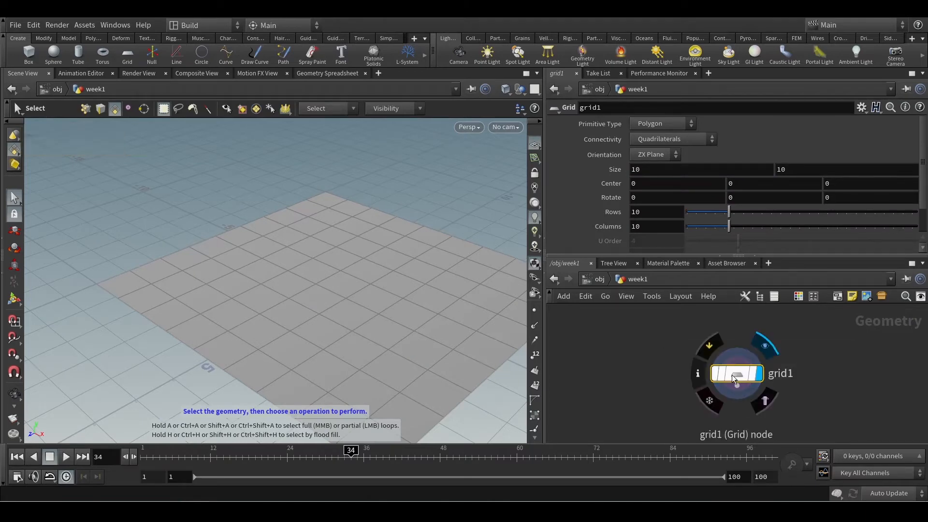
click(699, 373)
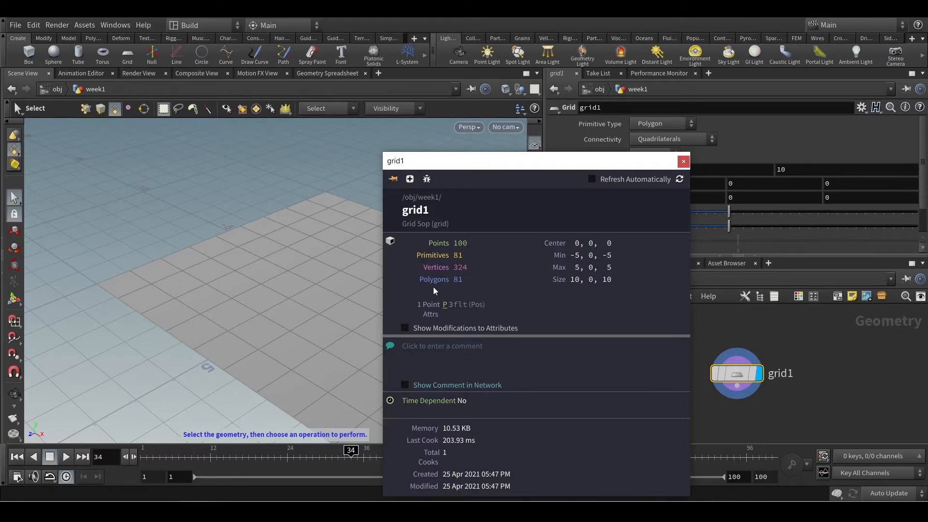
click(683, 161)
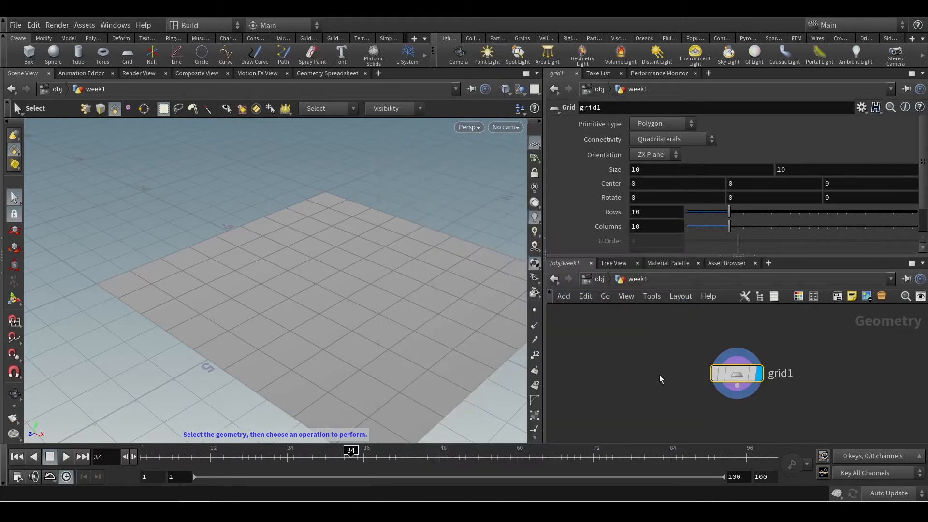
middle_drag(659, 375, 649, 347)
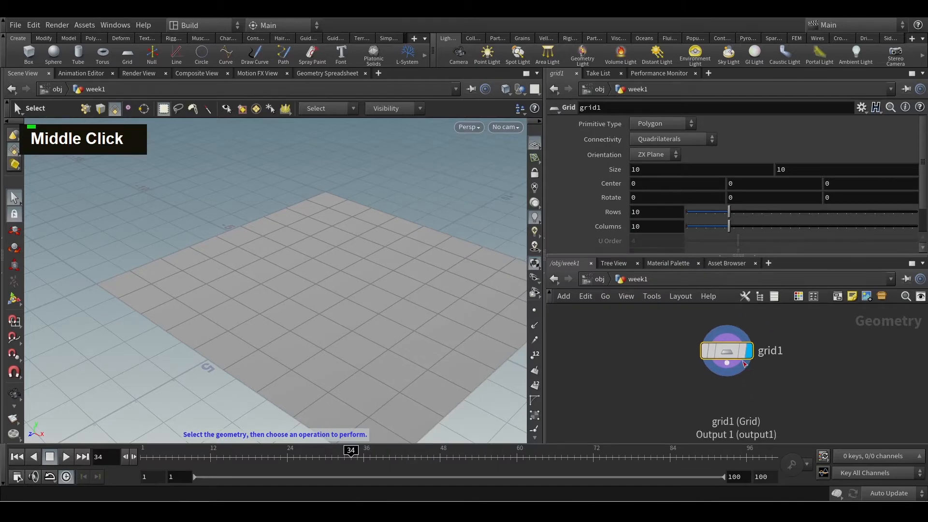
middle_click(686, 353)
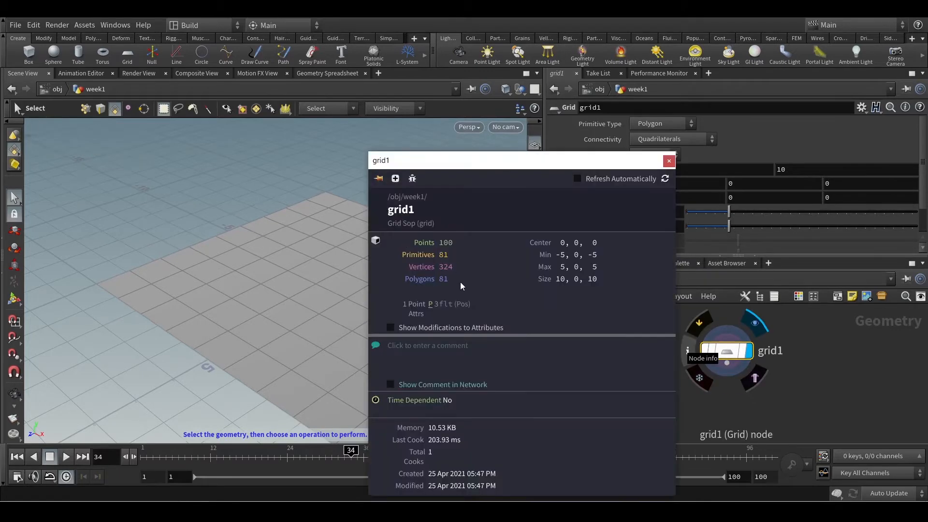
drag(460, 283, 420, 254)
click(448, 288)
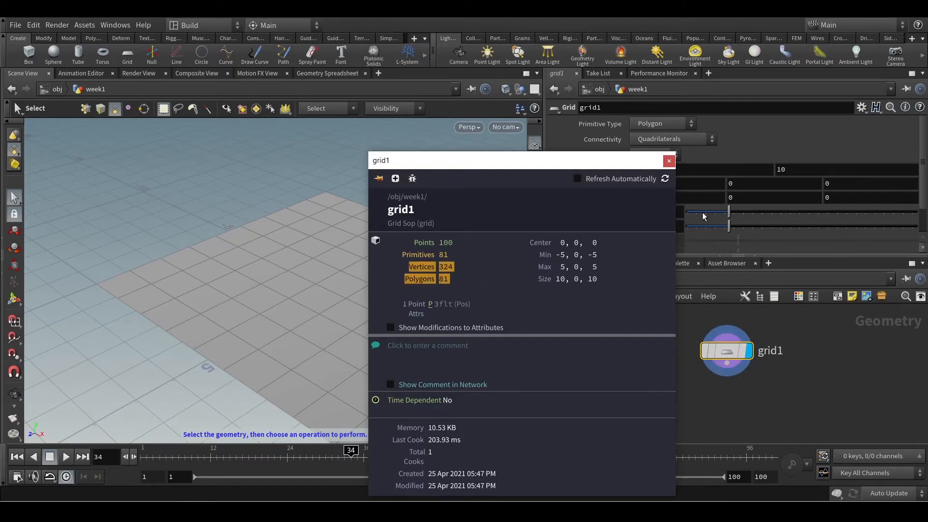
click(669, 161)
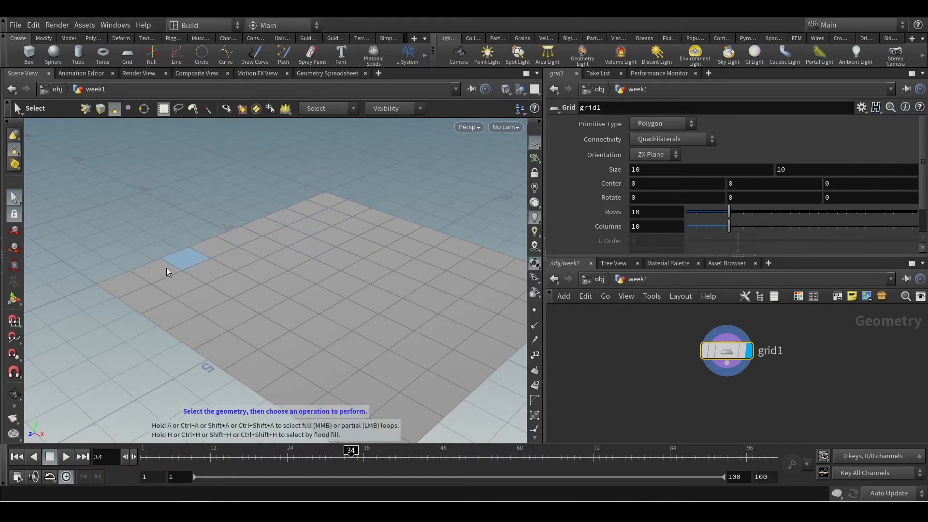
Preview the grid in Wireframe Bounding Box and Wireframe shading modes
click(520, 95)
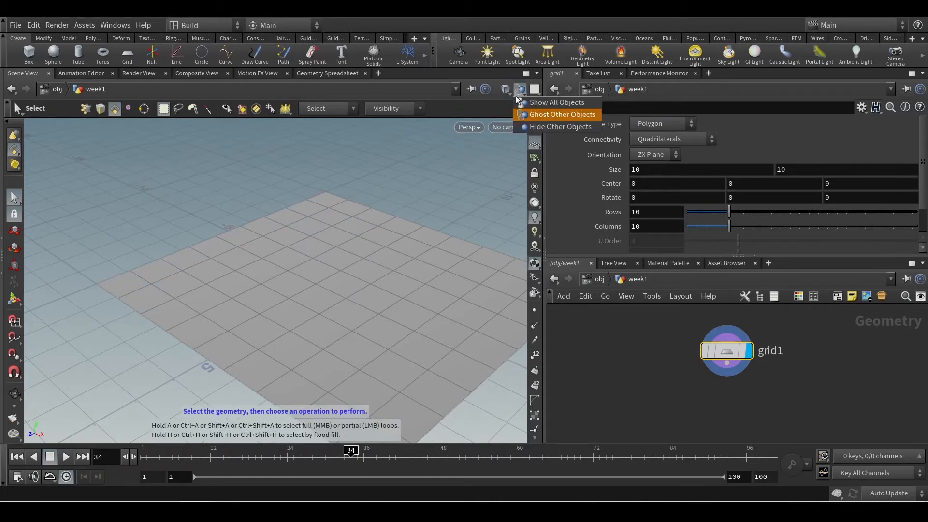
double_click(507, 92)
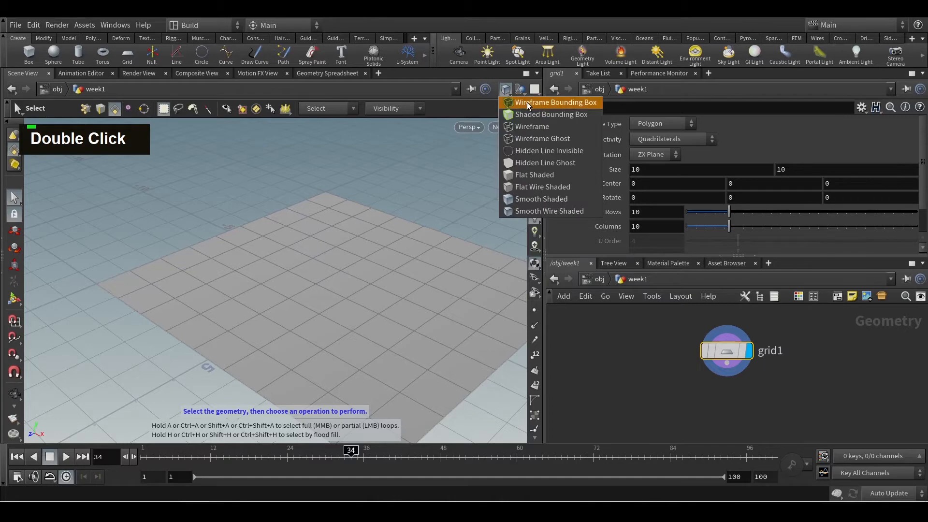
click(526, 102)
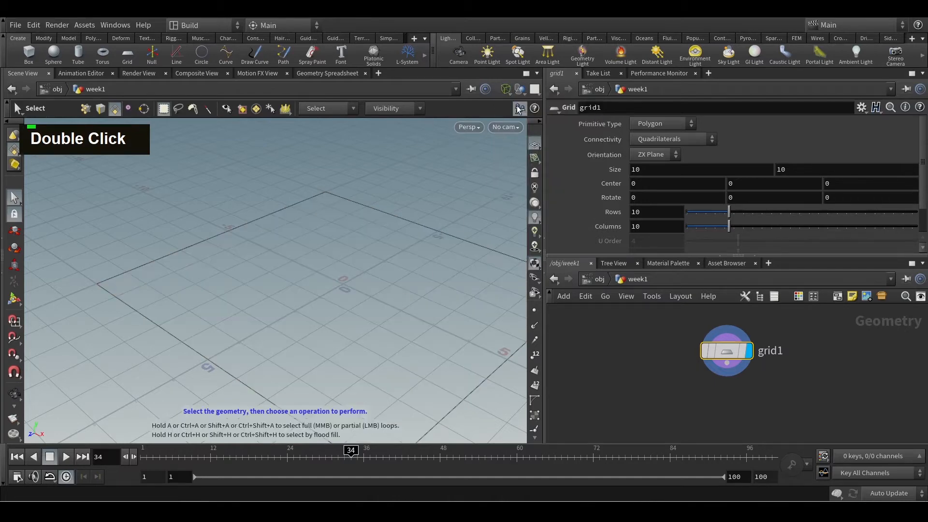
double_click(505, 93)
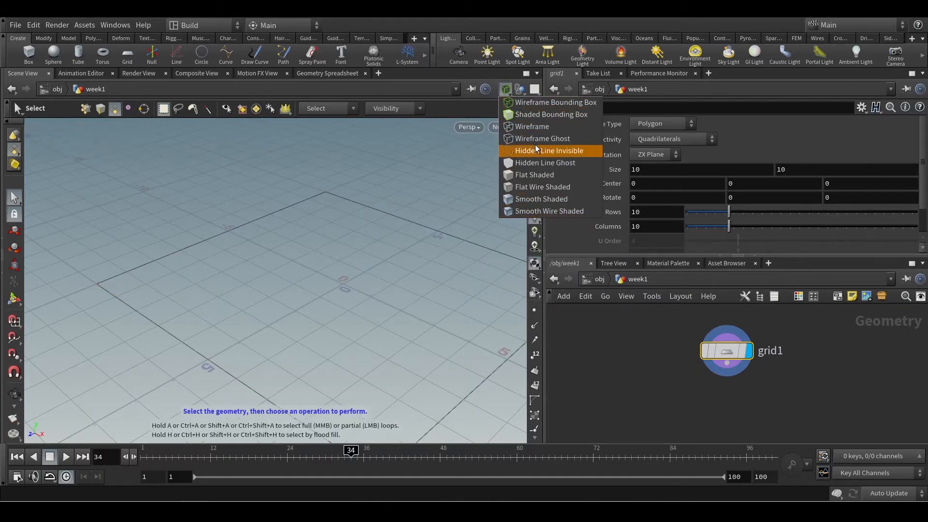
click(532, 125)
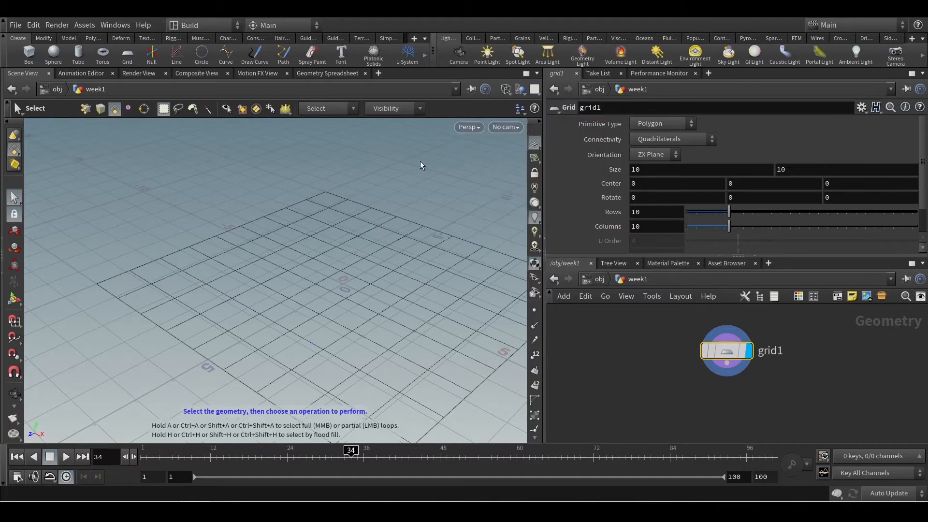
Compare the grid in Flat Wire Shaded and Smooth Shaded modes, and return the viewport to Smooth Wire Shaded
click(508, 89)
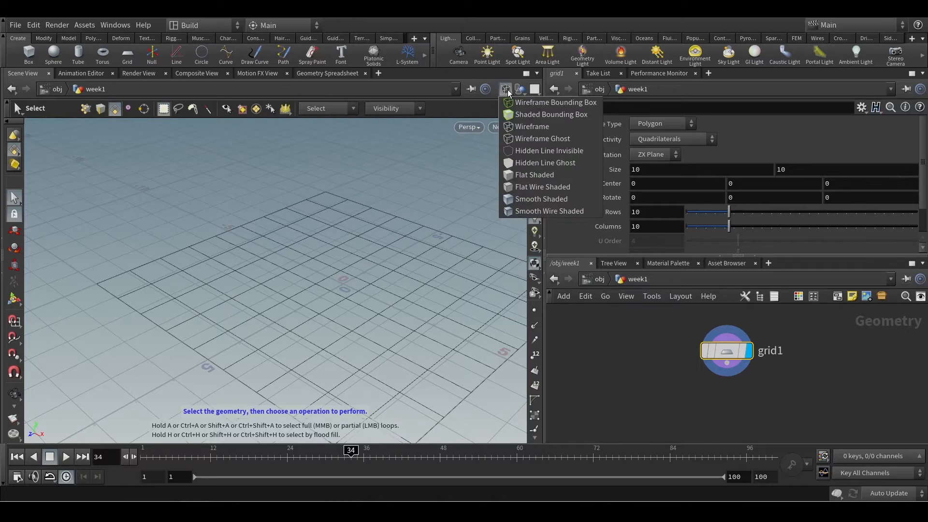
click(550, 189)
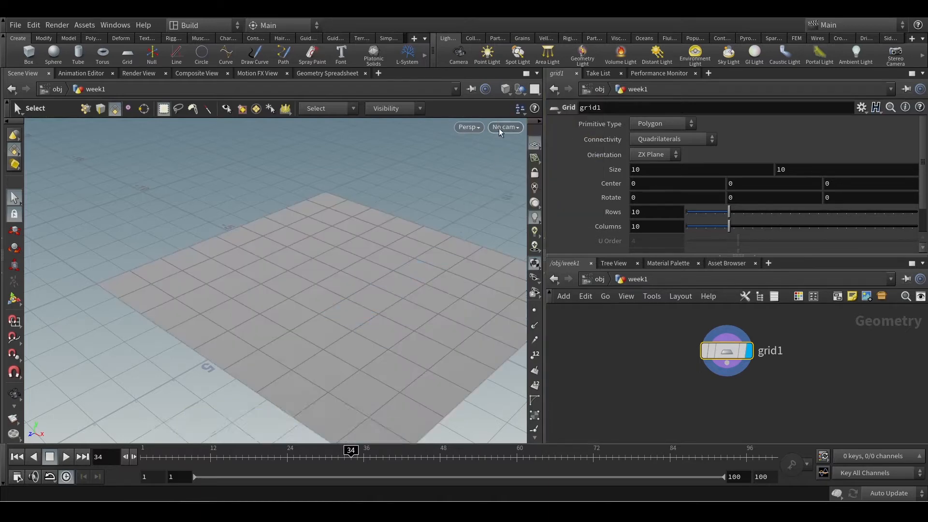
click(503, 90)
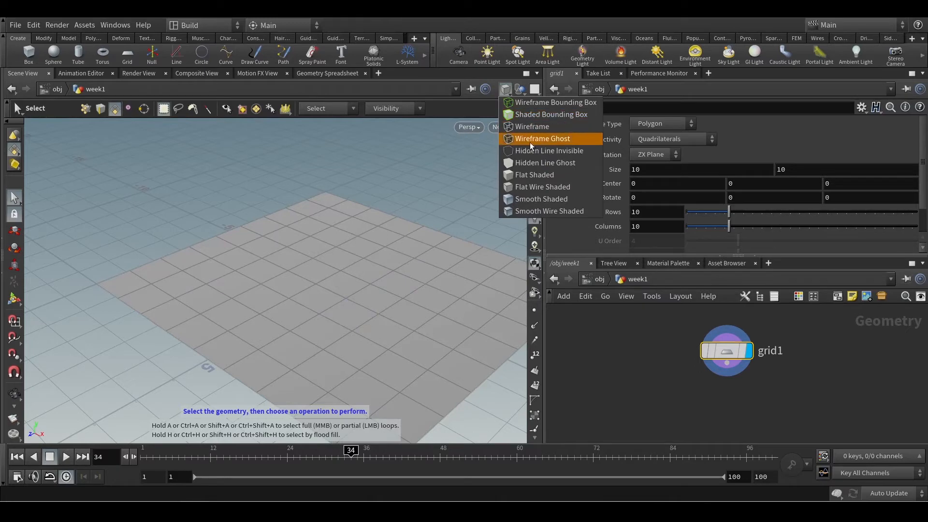
click(526, 202)
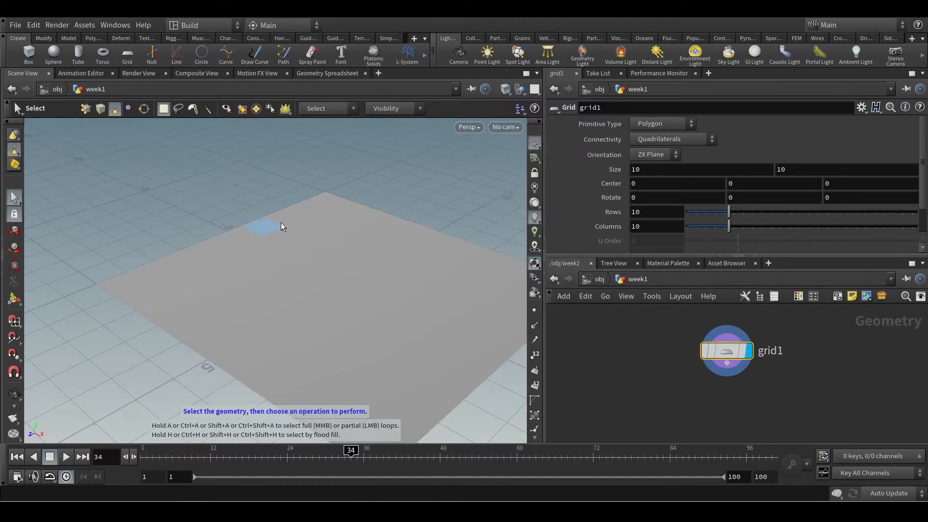
click(506, 89)
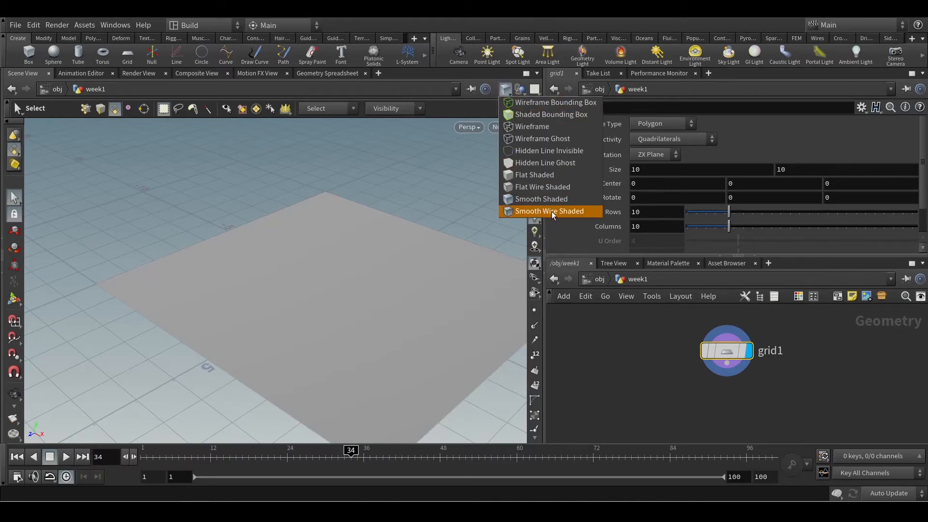
click(527, 211)
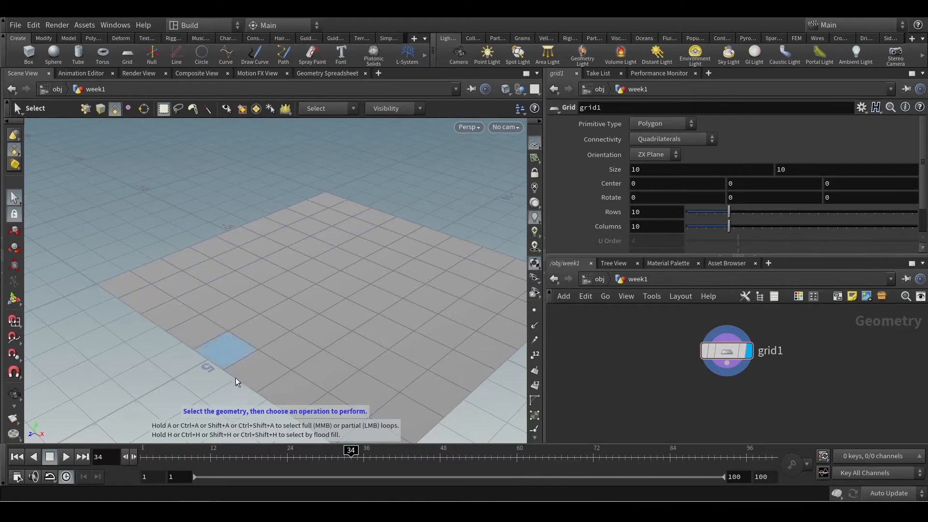
Set the grid's rows and columns to 50 and check the node's info
middle_click(719, 352)
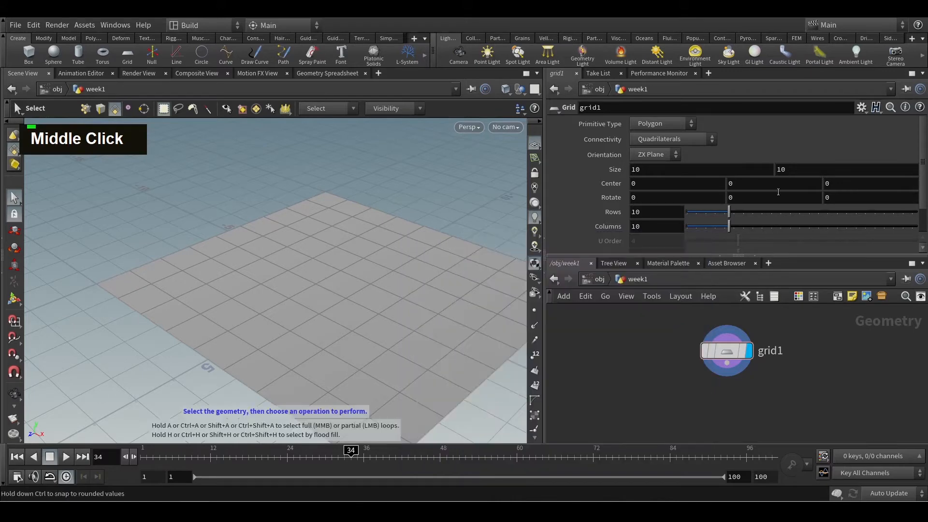
drag(789, 216, 917, 226)
middle_click(723, 354)
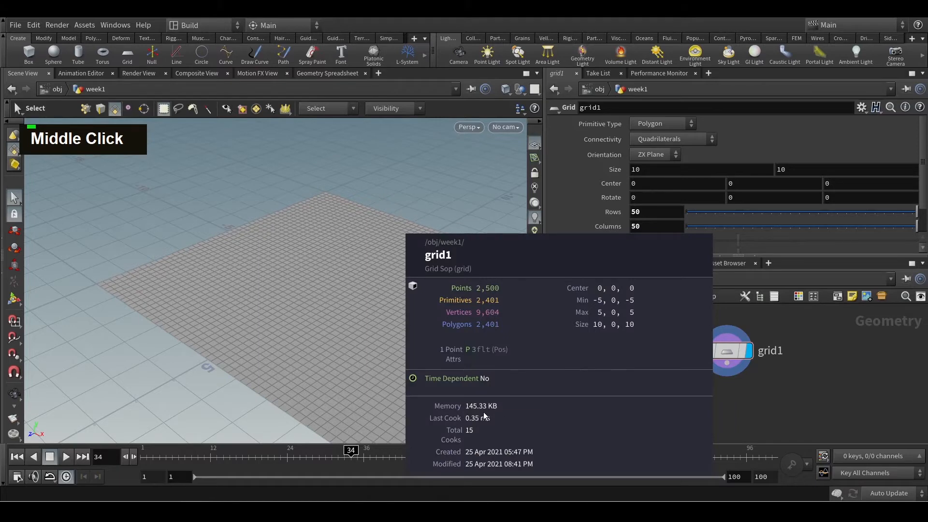
Set the grid's rows and columns to 150 and inspect the node's info and the denser mesh
click(630, 212)
text(1)
click(631, 227)
text(1)
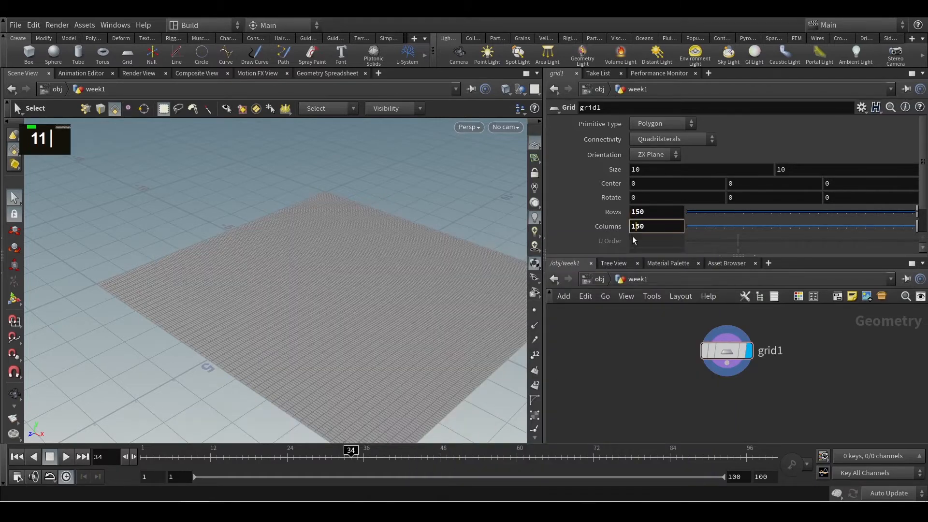
key(Return)
middle_click(729, 352)
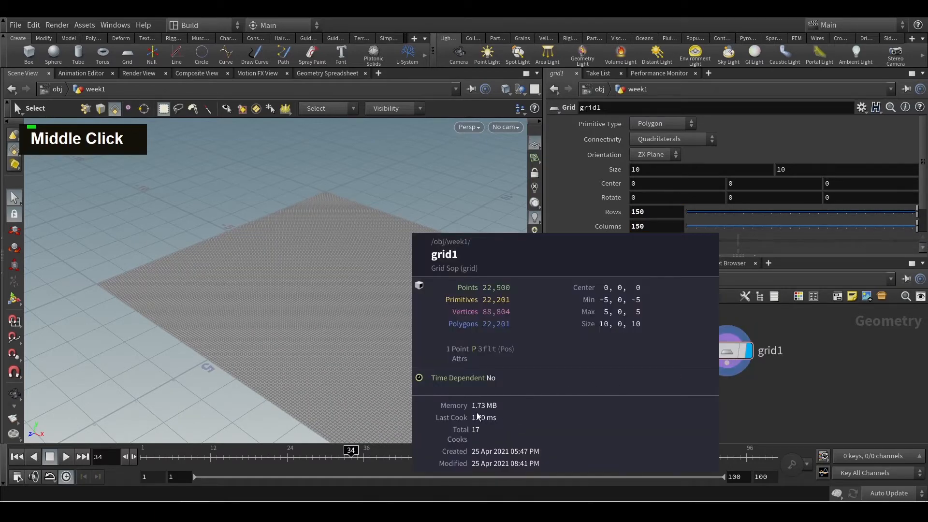
alt+middle_drag(478, 417, 251, 314)
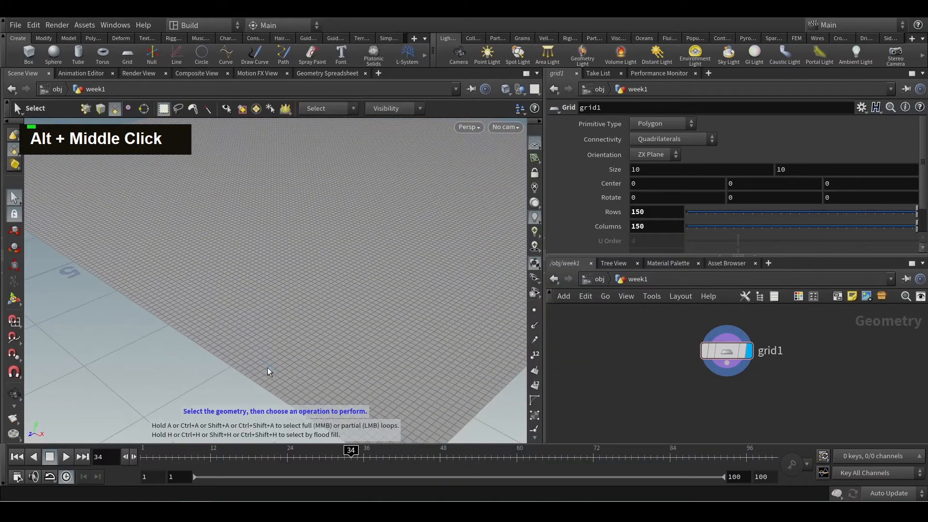
middle_click(732, 353)
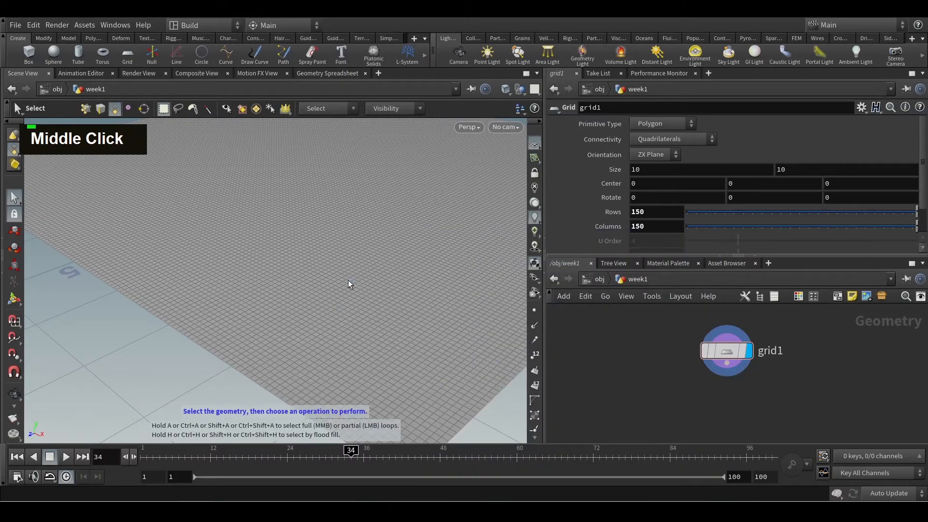
alt+scroll(348, 278, down, 3)
alt+middle_drag(348, 279, 300, 301)
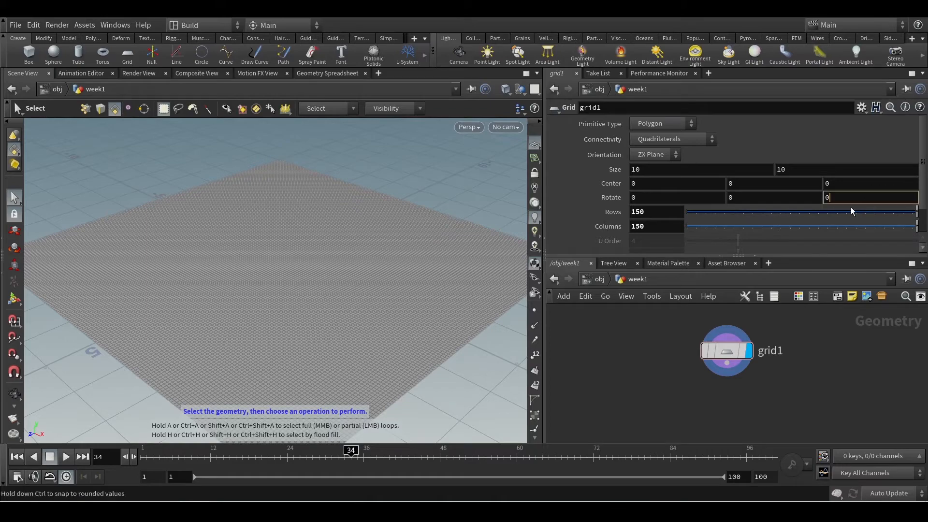
Reduce the grid to 5 rows and 5 columns and check its polygons against the node's info
drag(850, 212, 706, 231)
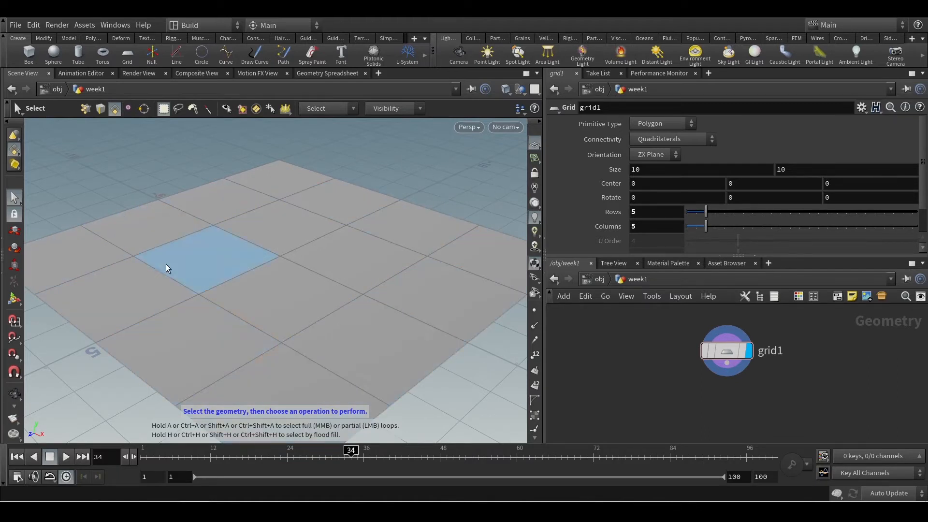
alt+scroll(346, 326, down, 5)
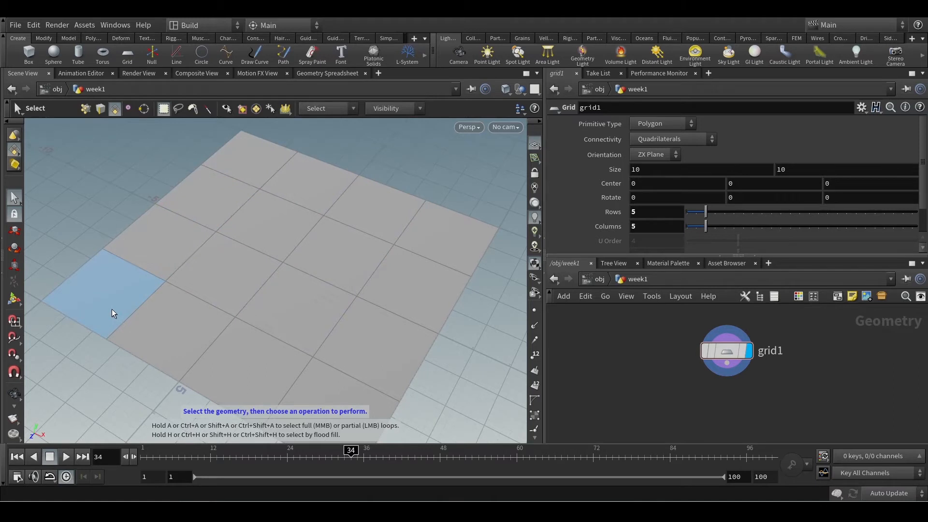
key(ctrl+2)
drag(397, 167, 410, 208)
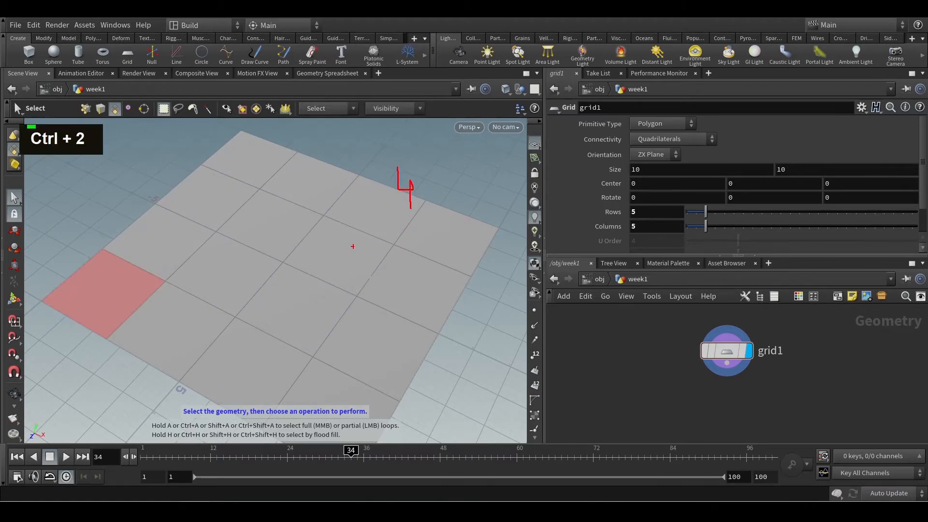
drag(403, 243, 417, 257)
key(Escape)
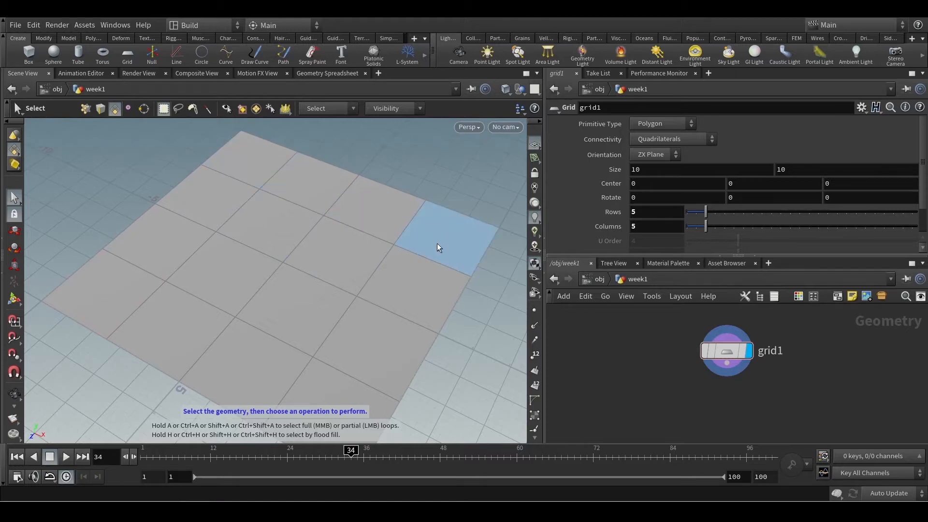
middle_click(727, 357)
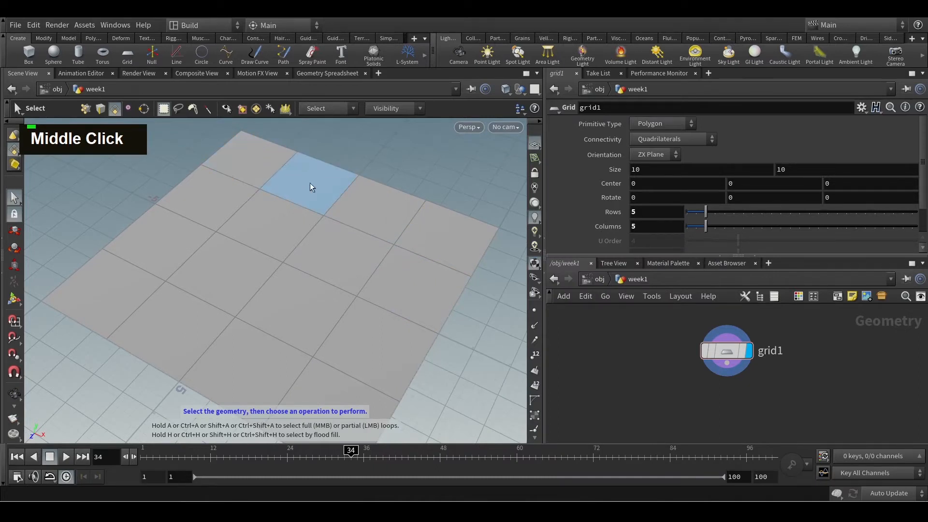
Set the grid's rows and columns to 7 and check the node's info
click(715, 215)
click(715, 228)
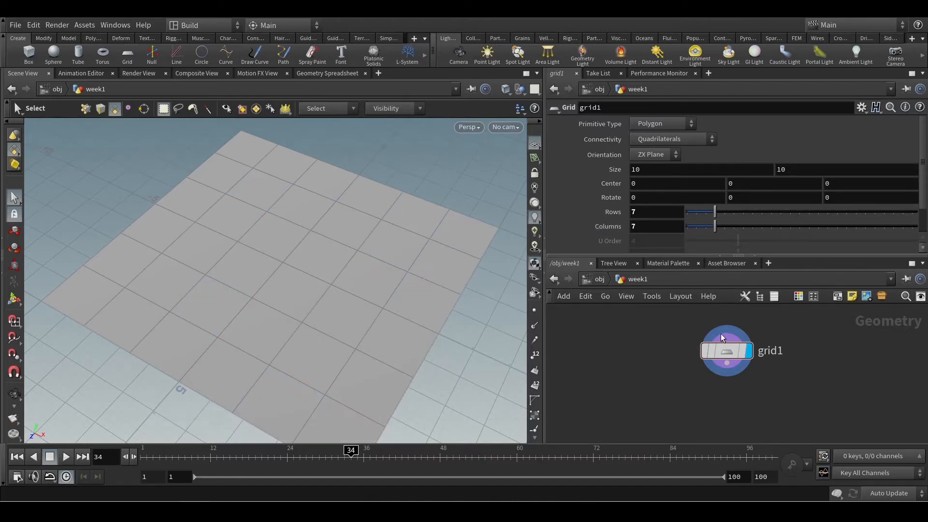
middle_click(724, 349)
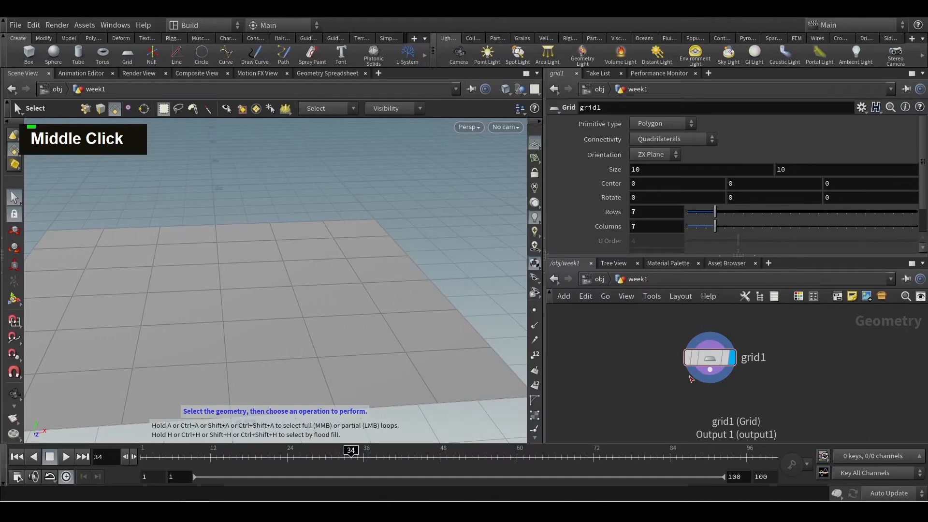
Add a Sphere node beside the grid node and show it in the viewport instead of the grid
alt+scroll(319, 215, down, 2)
alt+drag(321, 213, 348, 280)
alt+scroll(356, 257, down, 2)
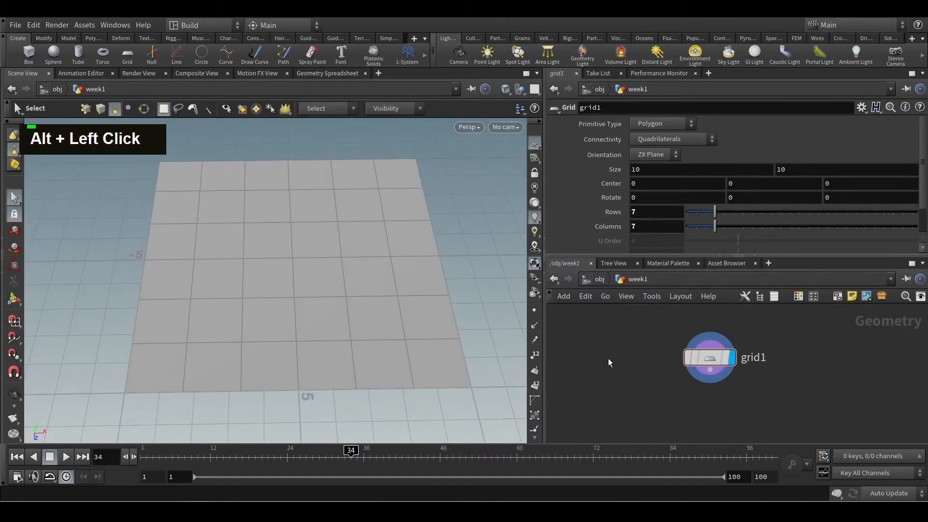
key(Tab)
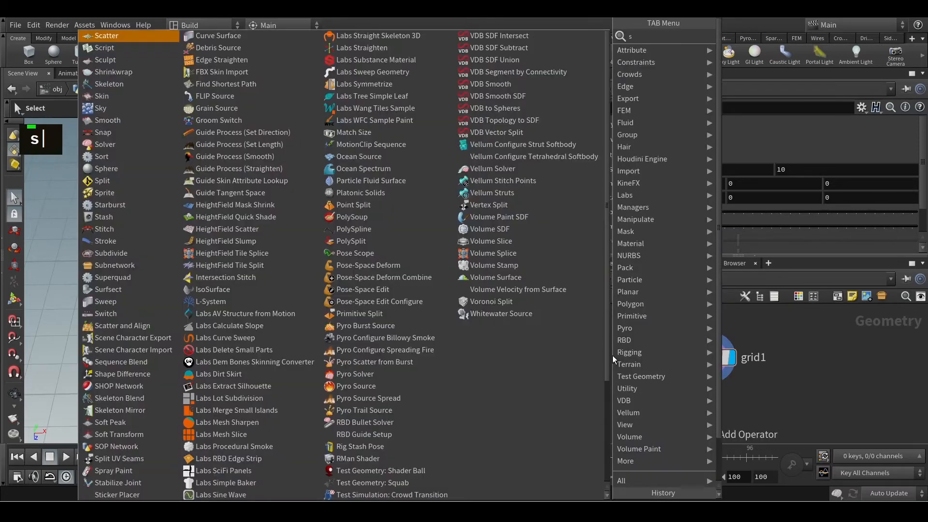
text(spher)
key(Return)
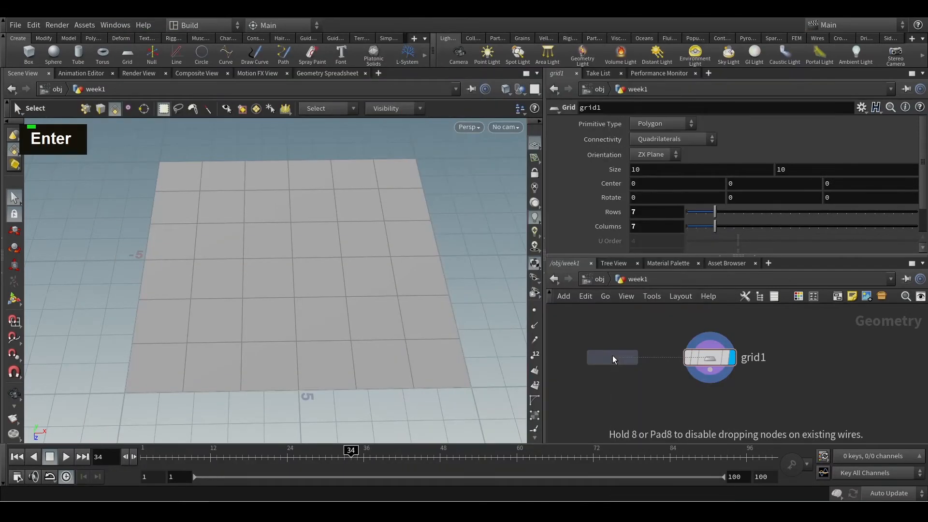
click(613, 357)
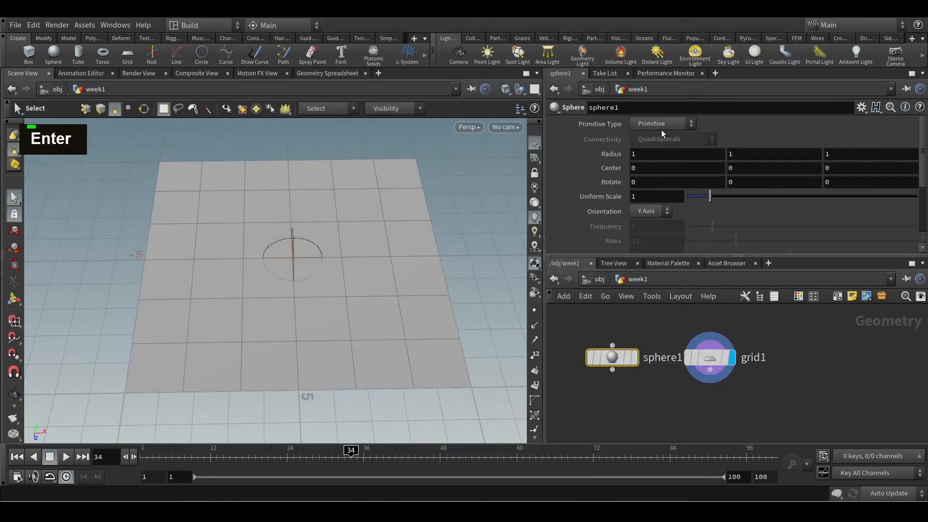
click(634, 357)
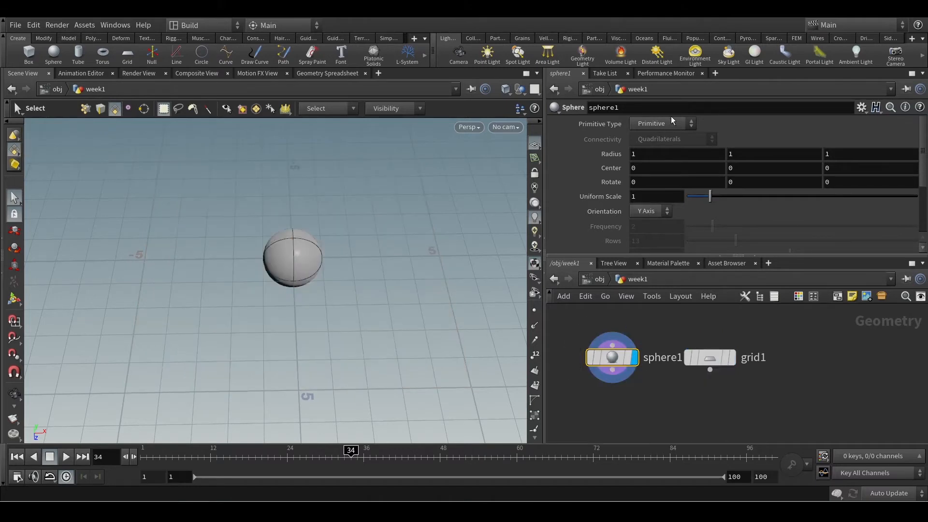
Examine the sphere up close and check its node's info
alt+drag(338, 263, 341, 285)
alt+scroll(297, 280, up, 4)
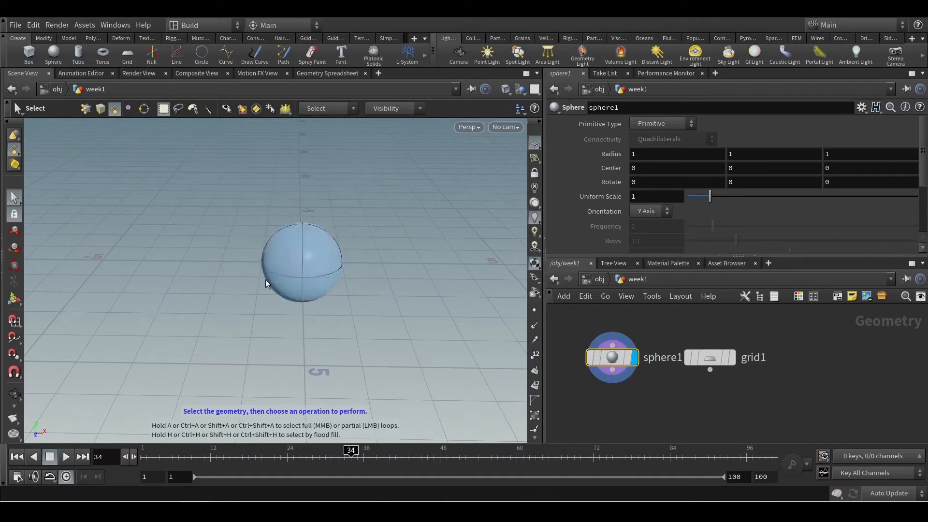
middle_click(605, 366)
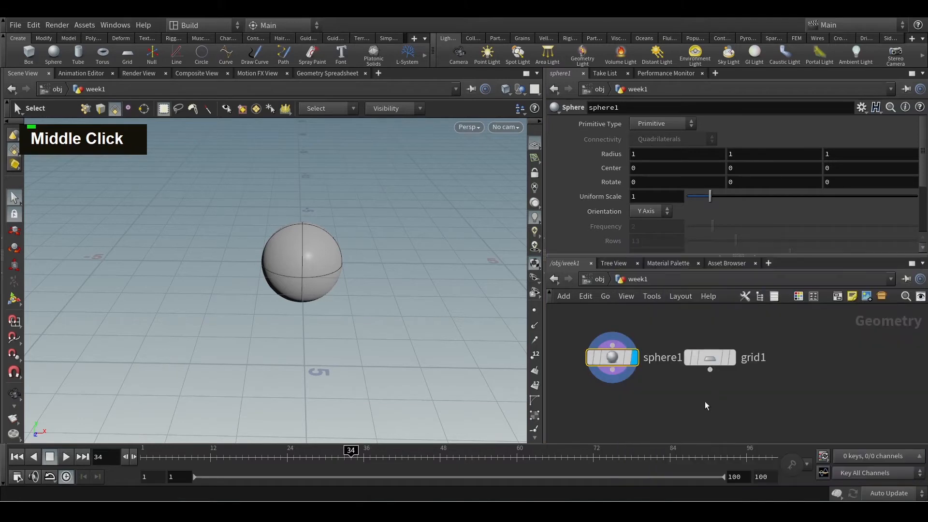
Add a Line node beside the sphere node and display it in the viewport
scroll(704, 401, down, 3)
middle_drag(653, 397, 730, 382)
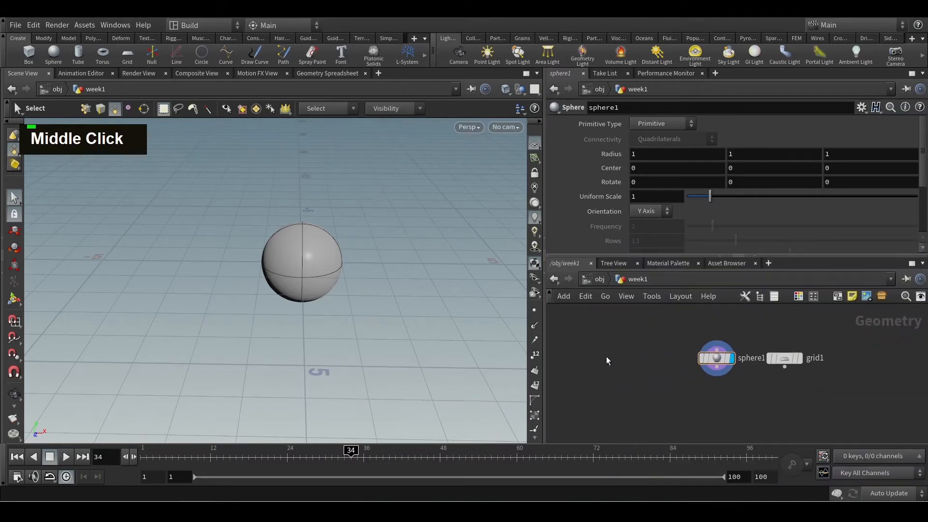
key(Tab)
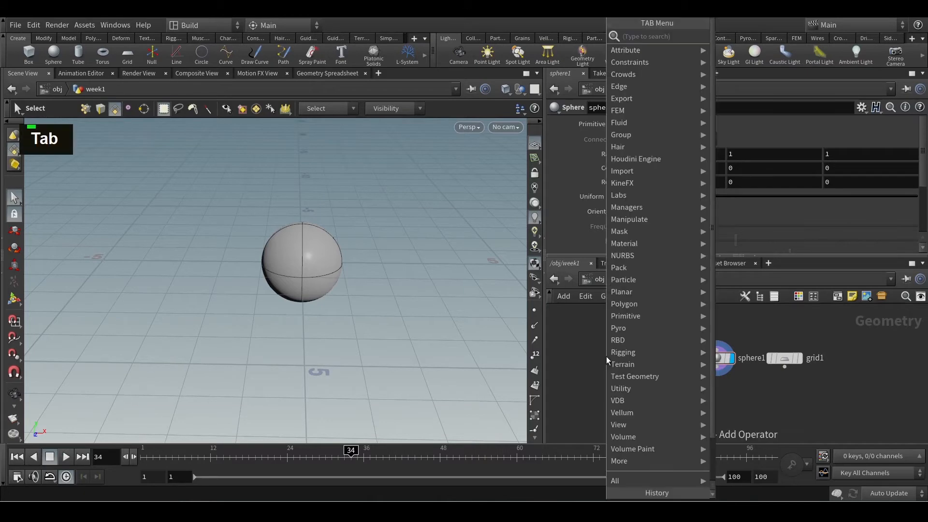
text(line)
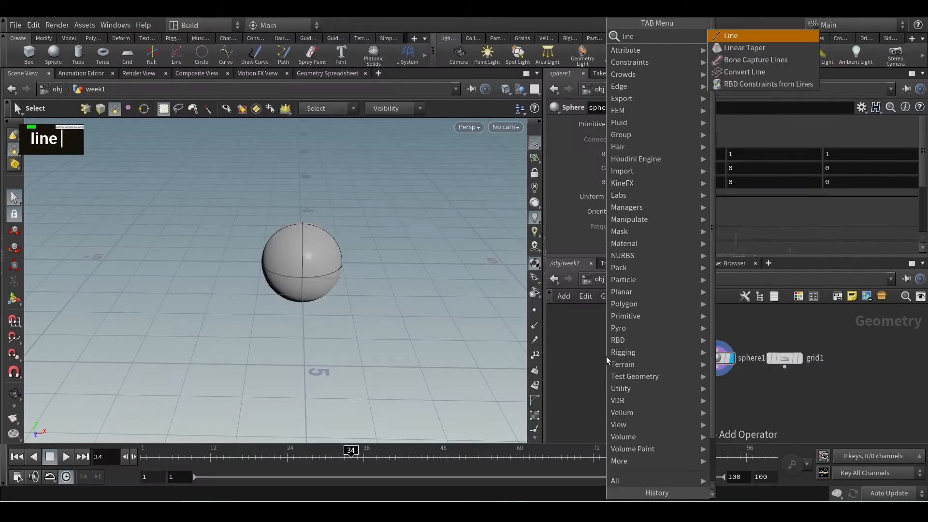
key(Return)
click(606, 356)
Move the line node closer to the sphere node, and examine the selected line against its node's info
alt+scroll(606, 358, down, 2)
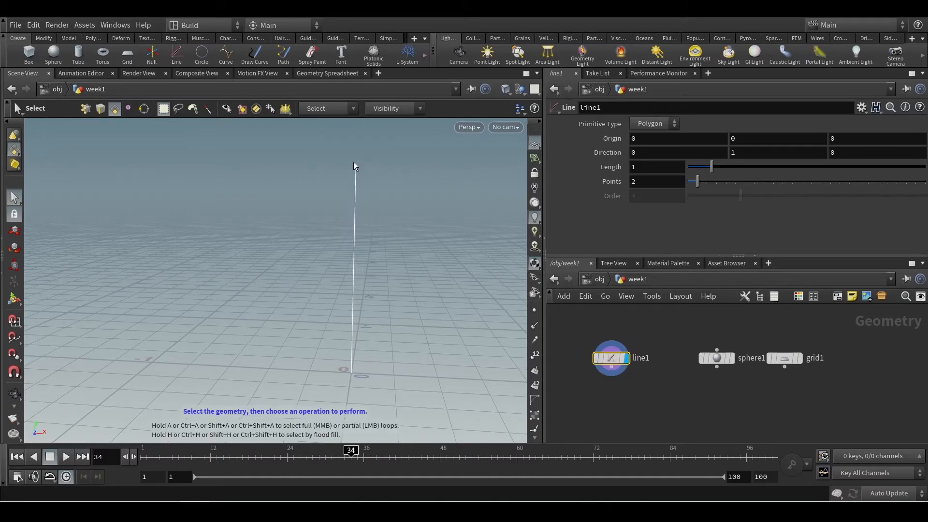
alt+scroll(368, 267, up, 2)
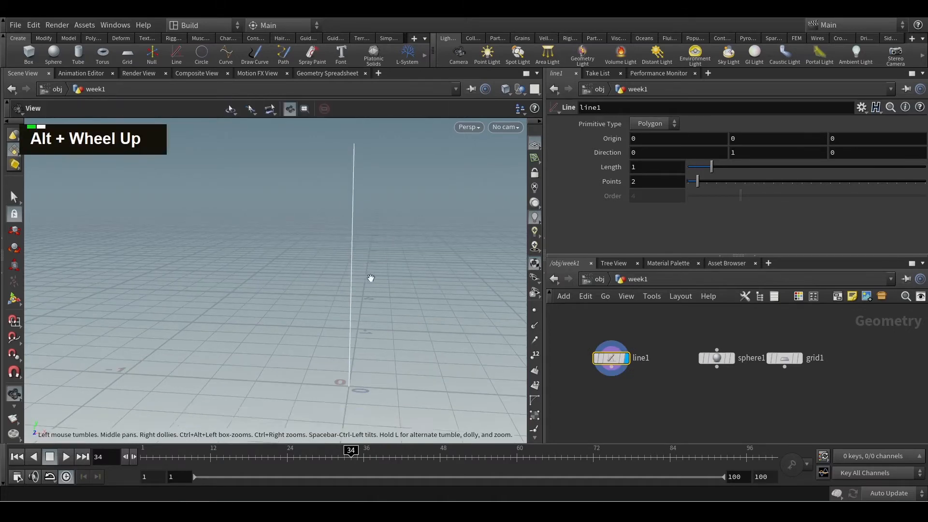
alt+drag(369, 278, 383, 284)
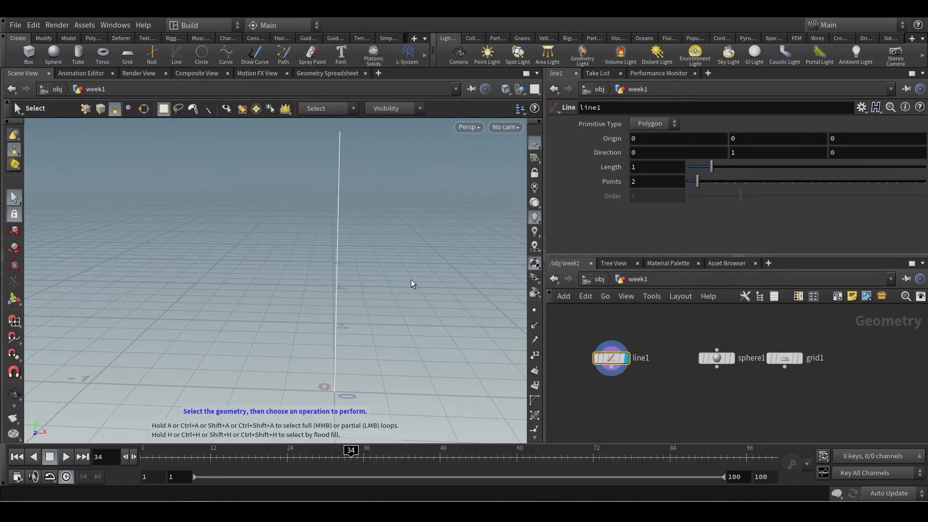
drag(627, 361, 655, 360)
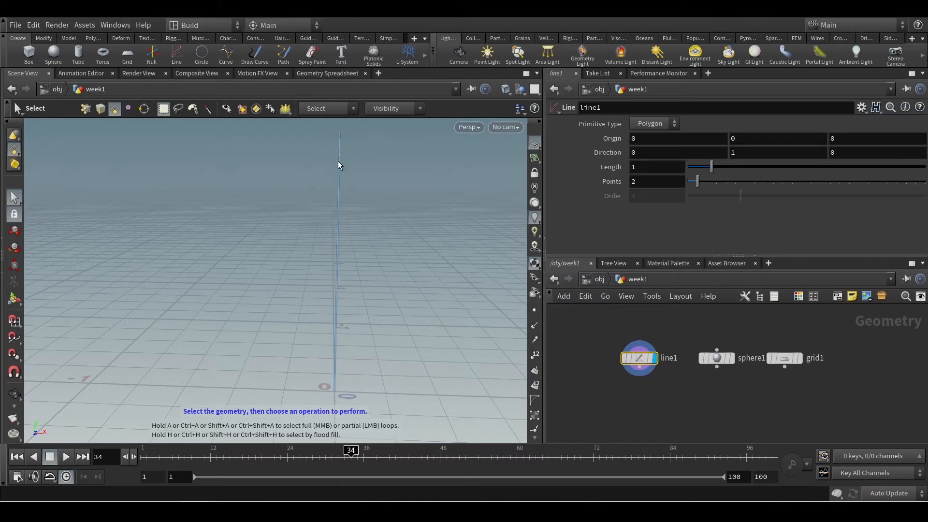
click(338, 219)
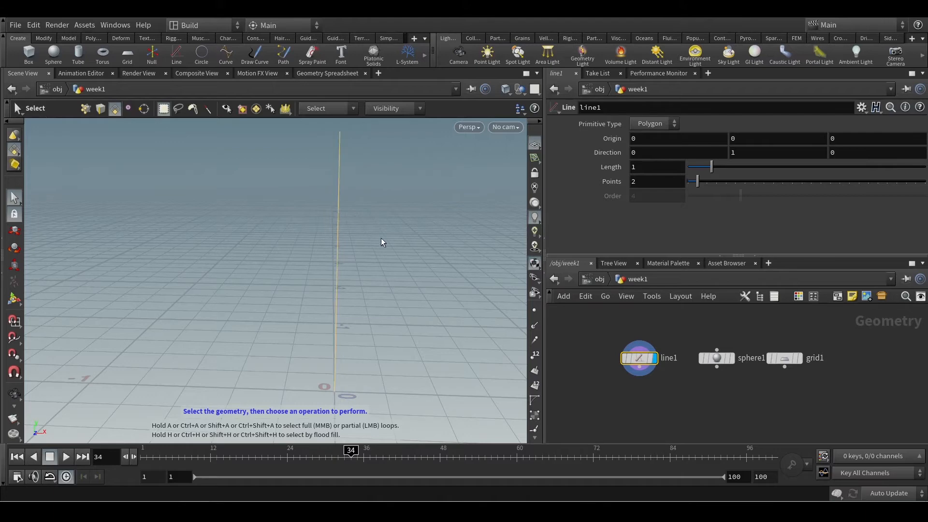
middle_click(628, 359)
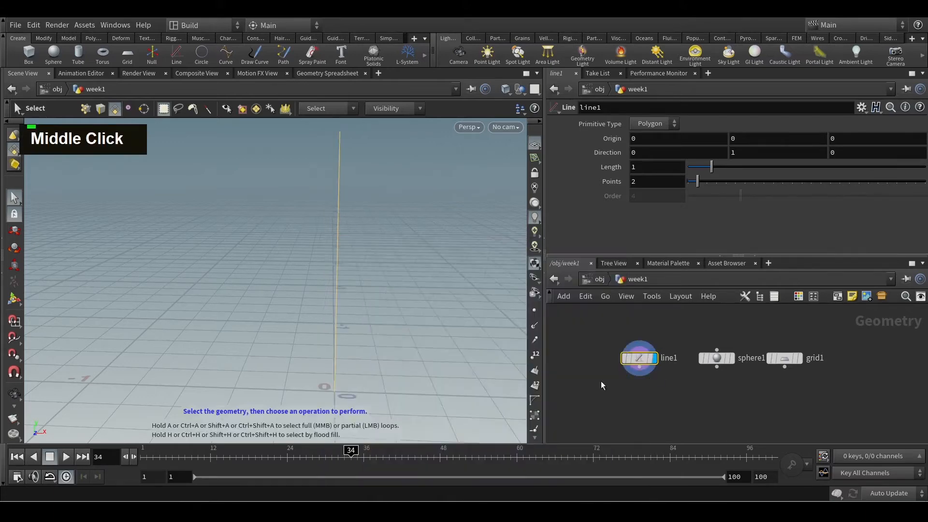
Add a Circle primitive node beside the line node
key(Tab)
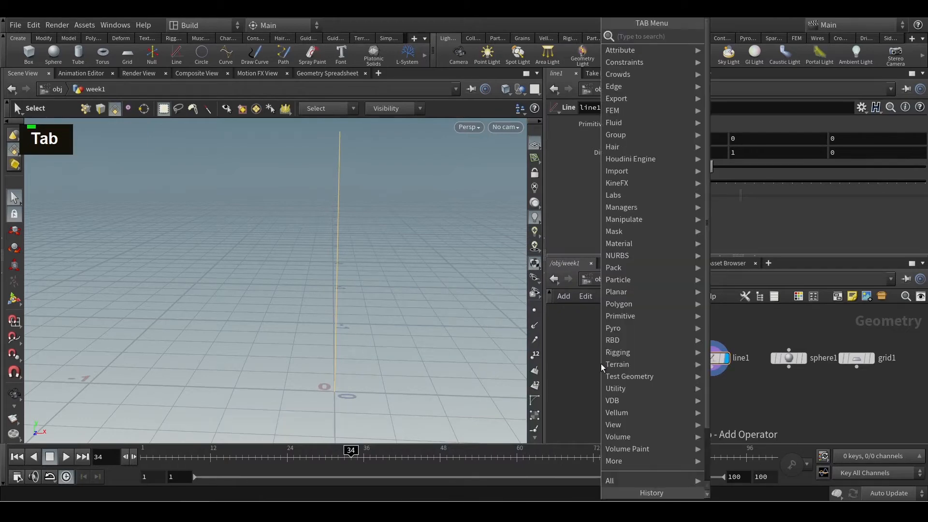
mouse_move(628, 315)
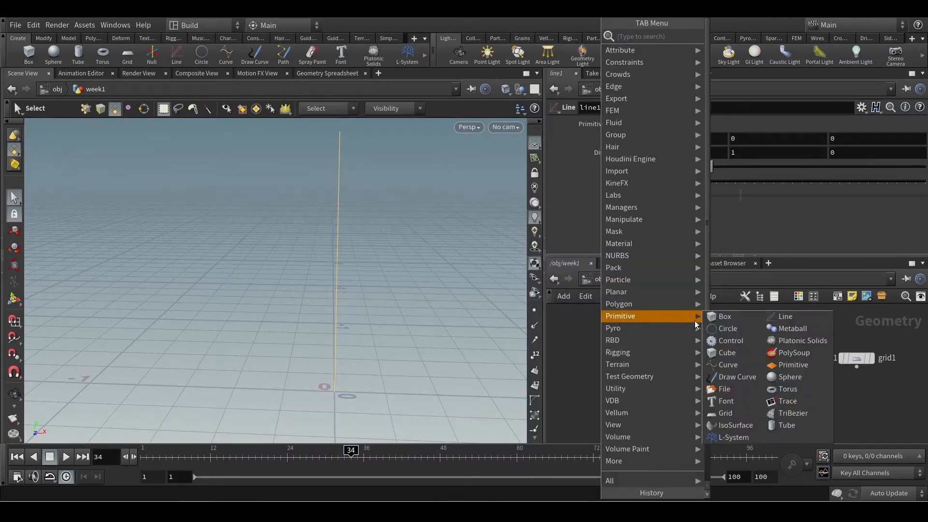
click(736, 328)
click(637, 358)
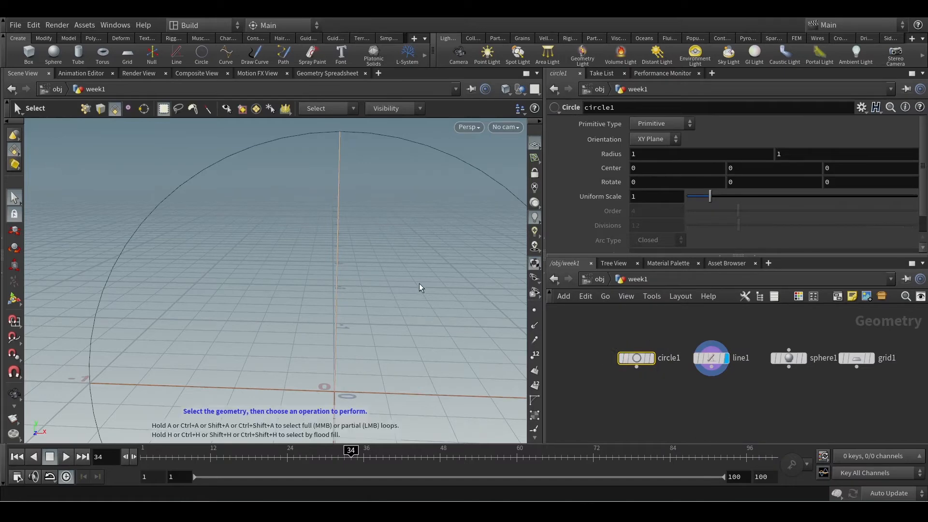
Examine the circle's outline in the viewport and check its node's info
alt+scroll(419, 284, down, 5)
mouse_move(308, 248)
alt+mouse_down()
mouse_move(324, 240)
mouse_move(327, 248)
mouse_move(311, 249)
alt+mouse_up()
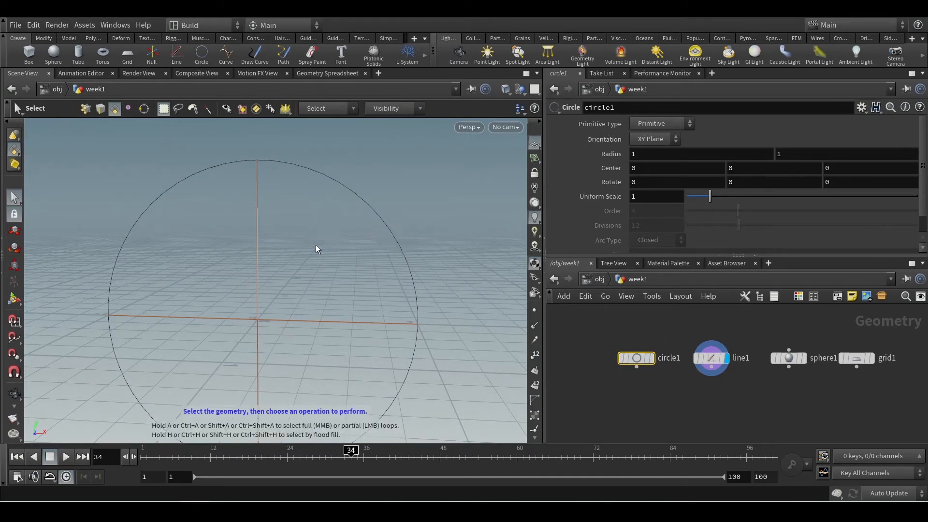
middle_click(636, 358)
Display the grid again and select one polygon near its centre
middle_drag(782, 404, 714, 402)
mouse_move(791, 363)
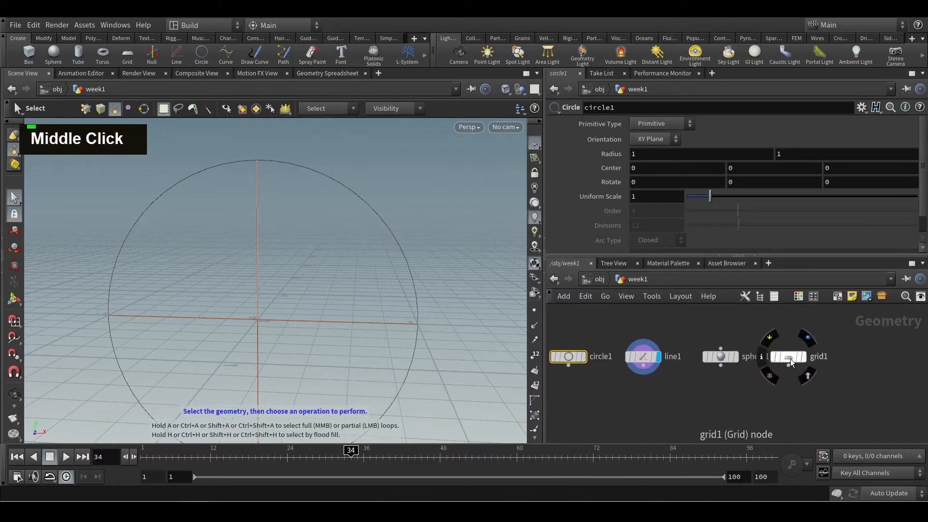
click(788, 359)
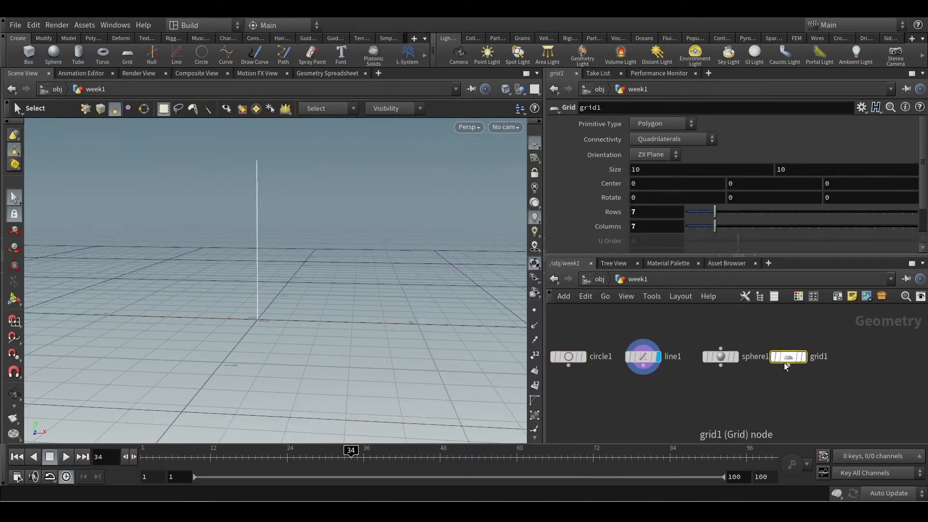
click(805, 358)
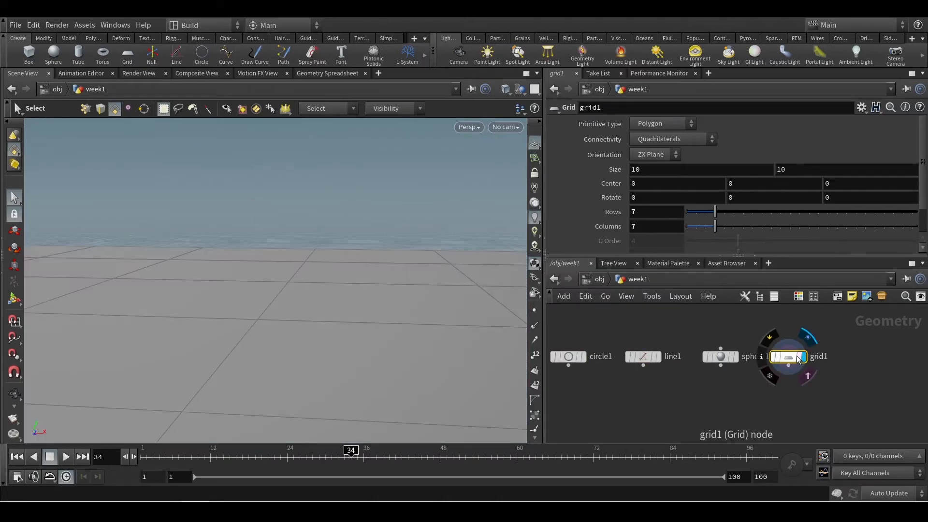
alt+click(323, 351)
alt+scroll(325, 310, down, 4)
alt+scroll(325, 311, down, 6)
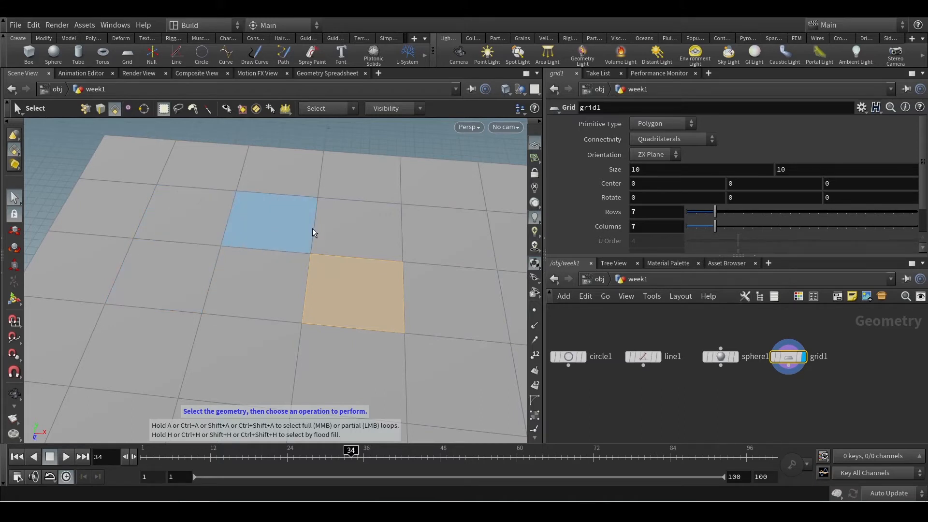
Examine the grid's polygons from below and above, comparing them with the grid node's info
alt+drag(307, 367, 328, 255)
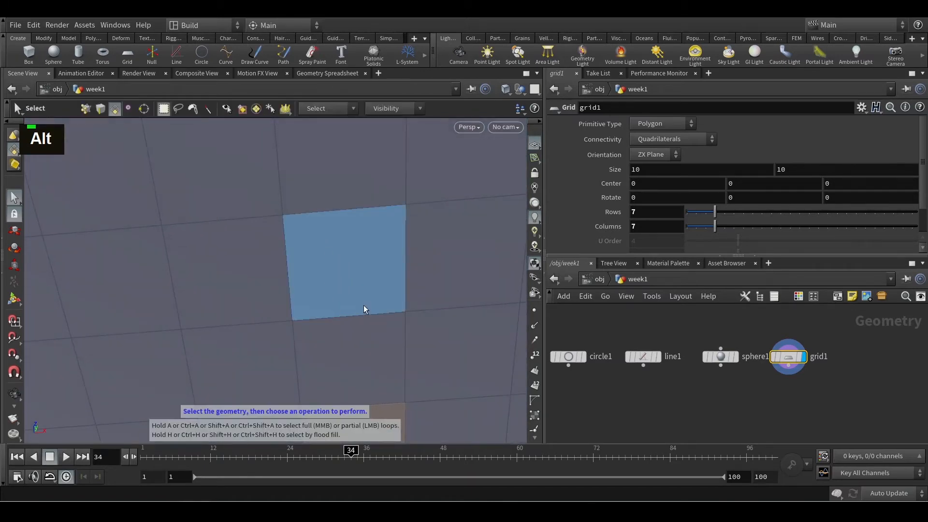
alt+scroll(296, 285, down, 6)
alt+drag(321, 357, 263, 259)
alt+drag(292, 314, 303, 282)
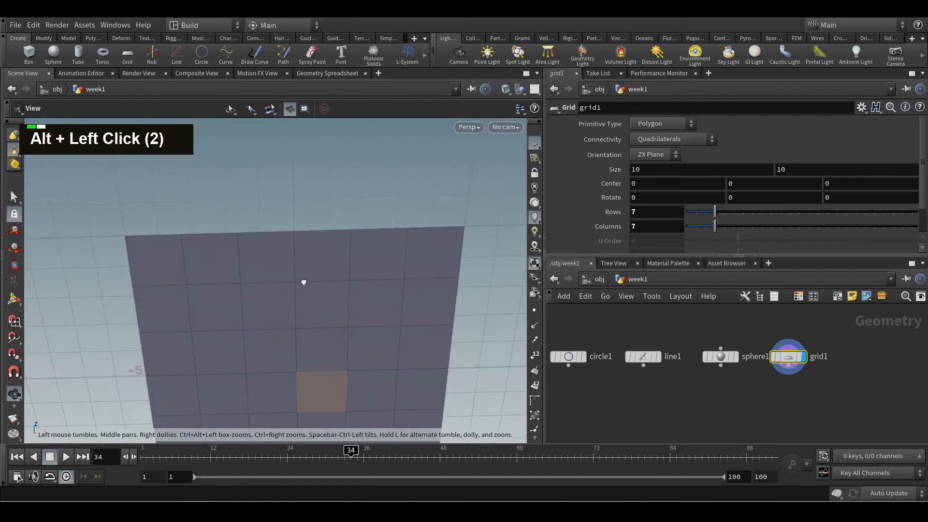
alt+scroll(375, 277, up, 5)
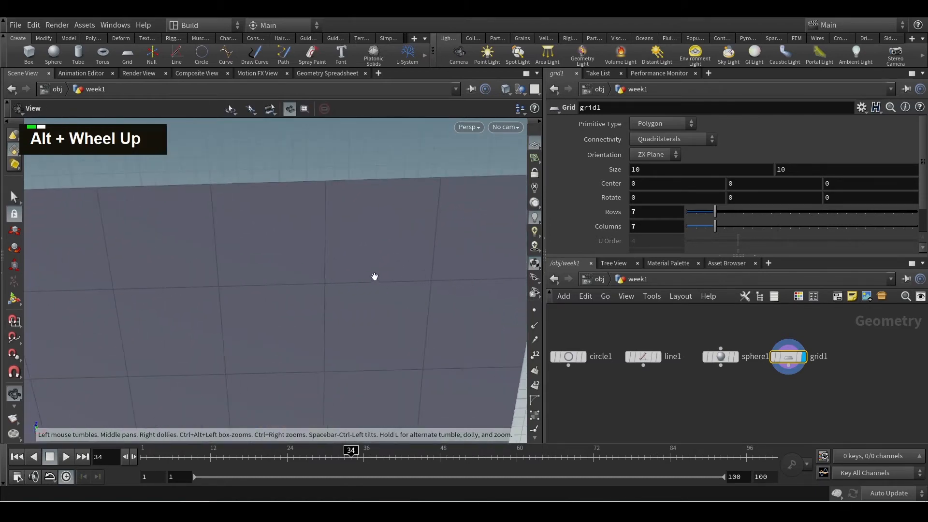
alt+drag(352, 244, 349, 358)
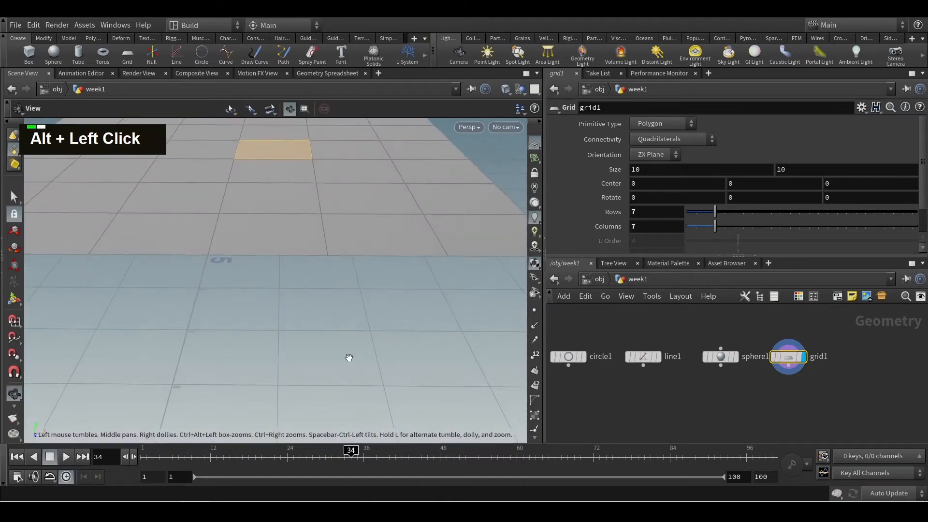
scroll(340, 252, down, 3)
alt+middle_drag(340, 252, 338, 253)
alt+drag(338, 253, 331, 223)
alt+middle_drag(331, 223, 343, 342)
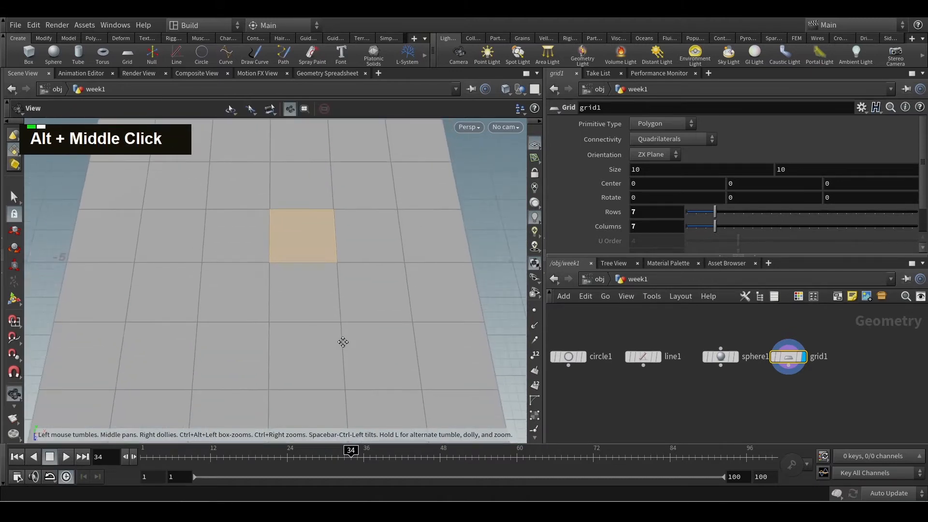
middle_click(787, 357)
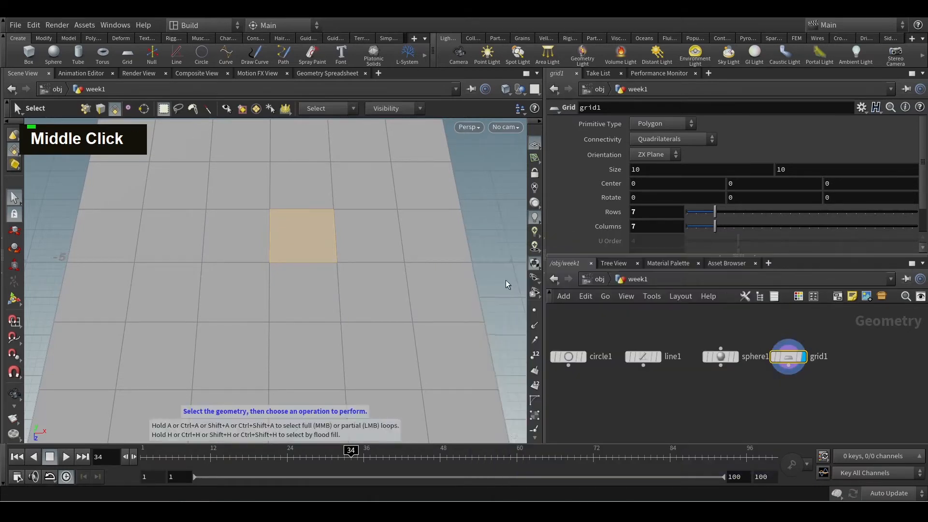
alt+scroll(352, 268, down, 3)
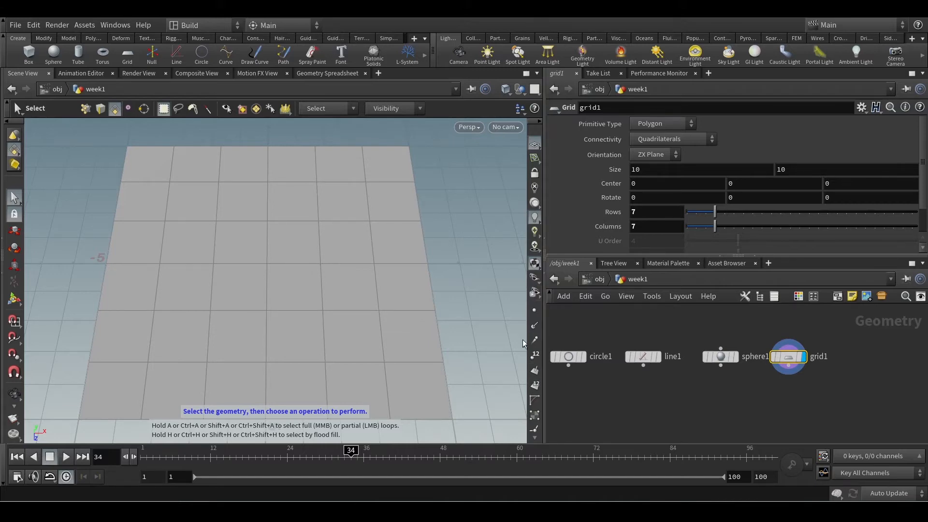
key(ctrl+4)
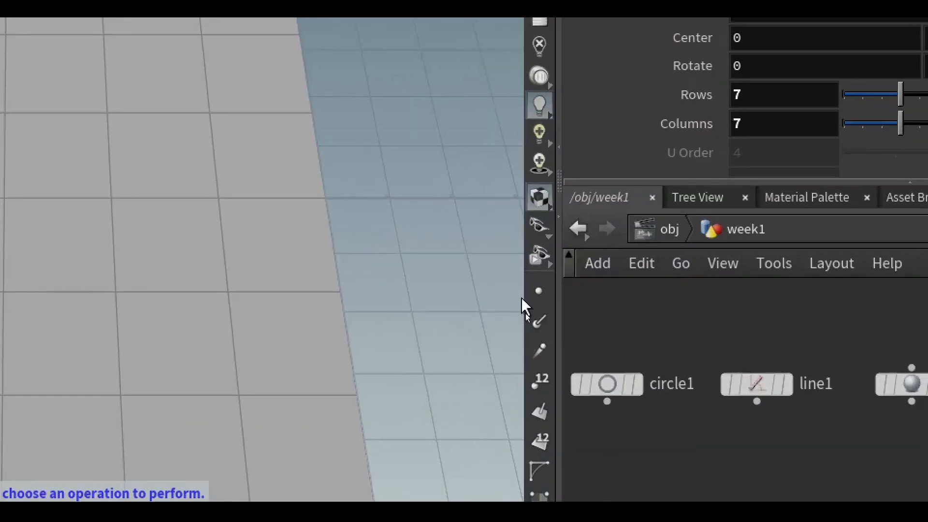
key(ctrl+2)
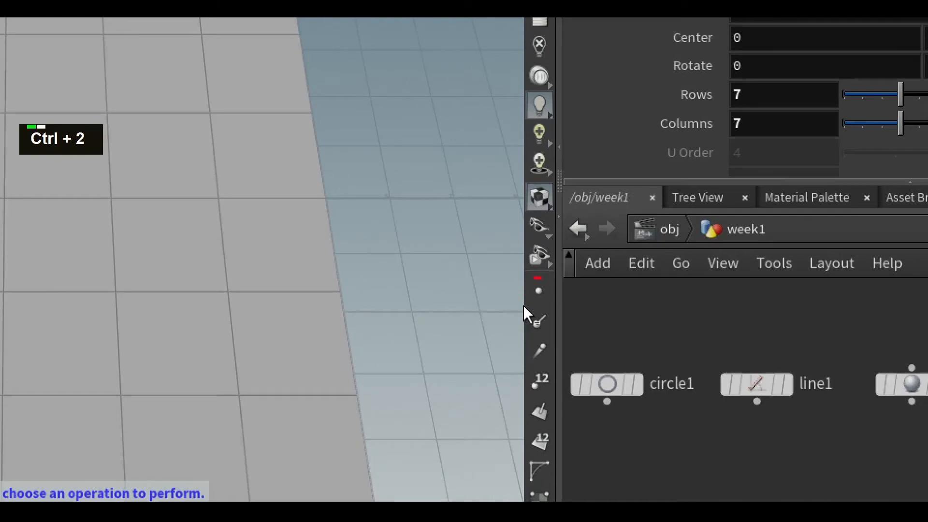
mouse_move(540, 278)
mouse_down()
mouse_move(501, 350)
mouse_move(508, 501)
mouse_up()
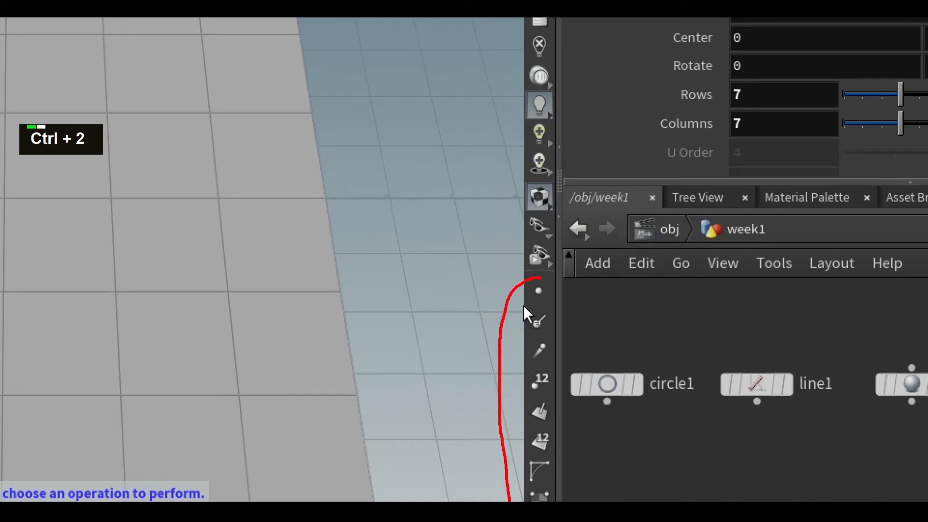
mouse_move(572, 501)
mouse_down()
mouse_move(586, 384)
mouse_move(569, 274)
mouse_up()
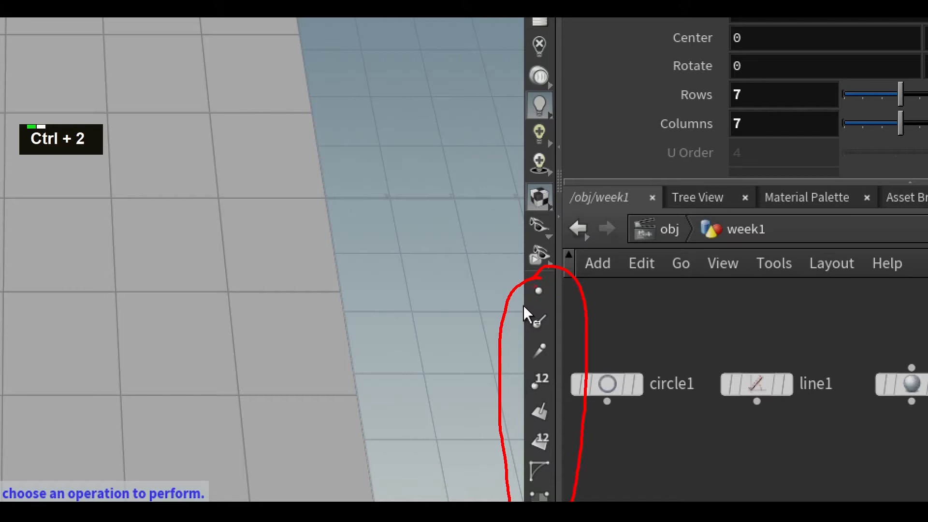
drag(548, 290, 604, 276)
mouse_move(528, 379)
mouse_down()
mouse_move(559, 385)
mouse_move(635, 359)
mouse_up()
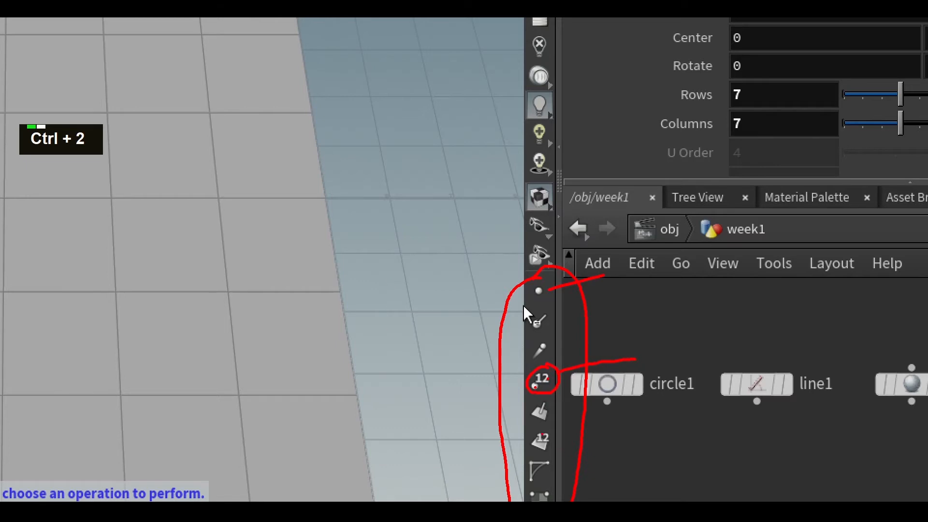
key(Escape)
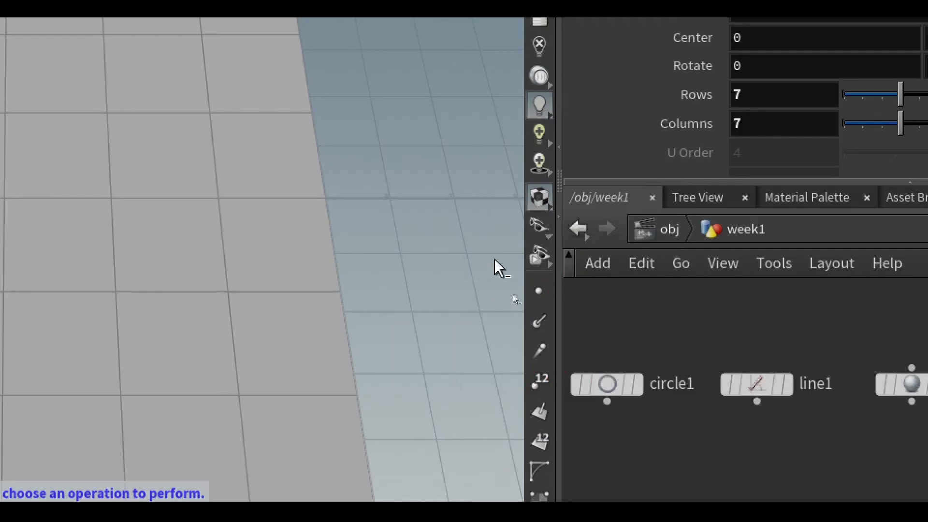
key(ctrl+4)
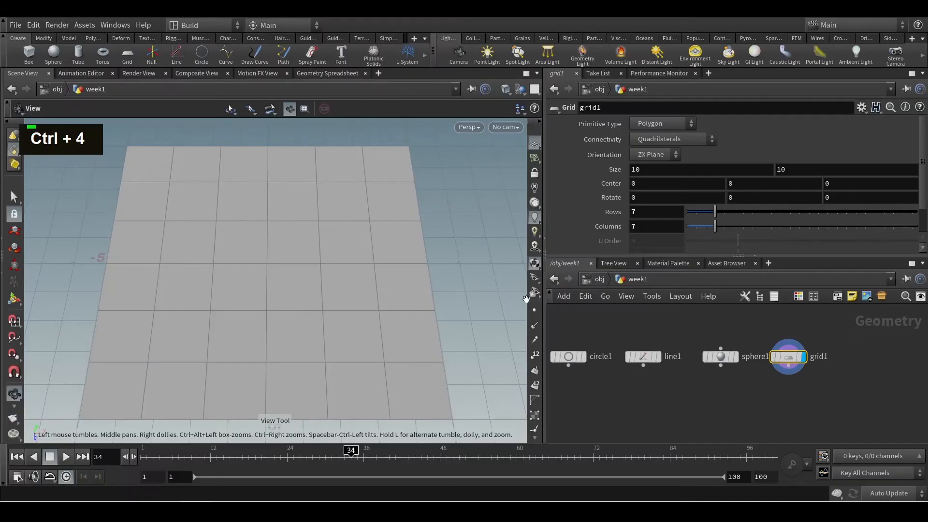
key(Escape)
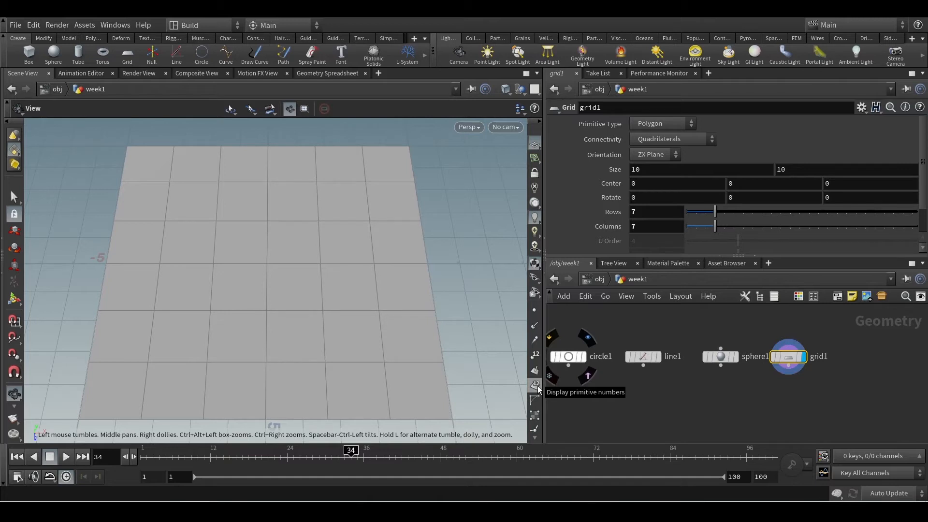
Check the grid node's info and turn on primitive numbers in the viewport
middle_click(796, 359)
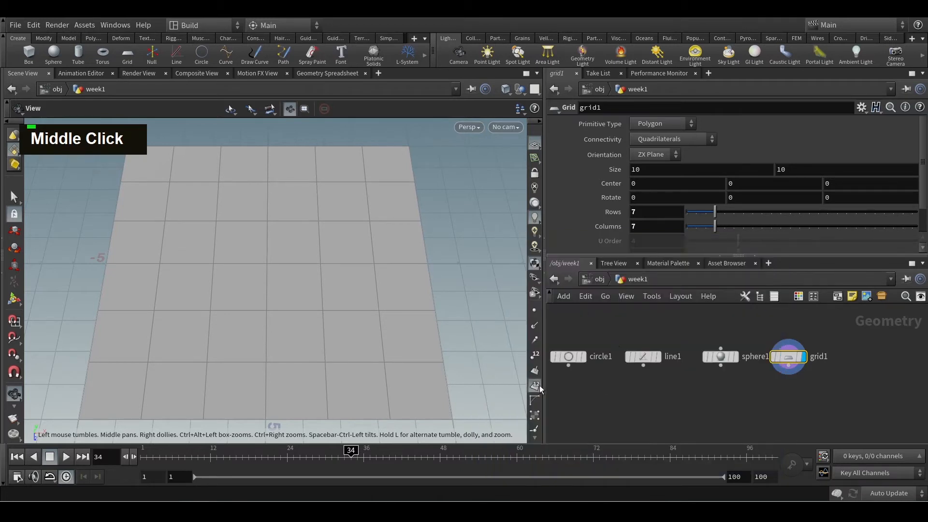
click(530, 388)
alt+drag(408, 317, 458, 288)
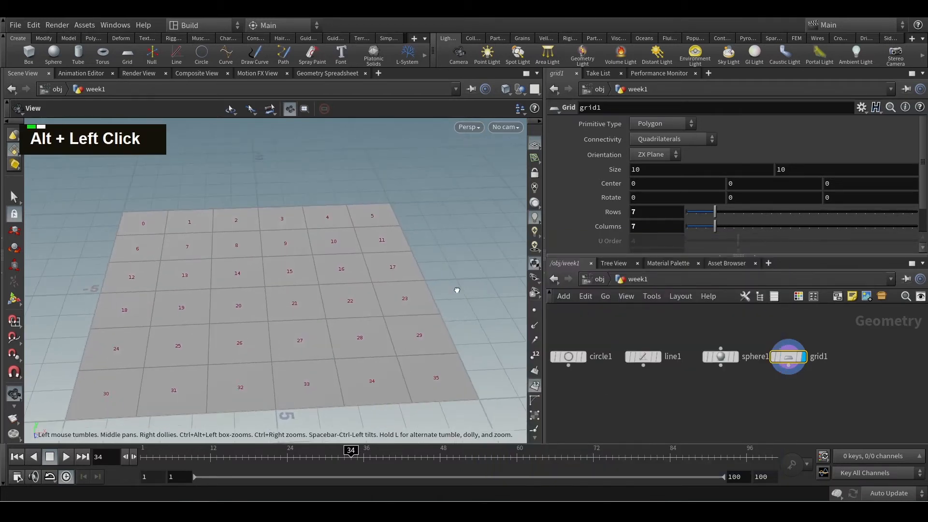
alt+scroll(350, 307, down, 3)
alt+scroll(325, 313, up, 3)
alt+drag(326, 313, 312, 342)
alt+scroll(309, 342, down, 3)
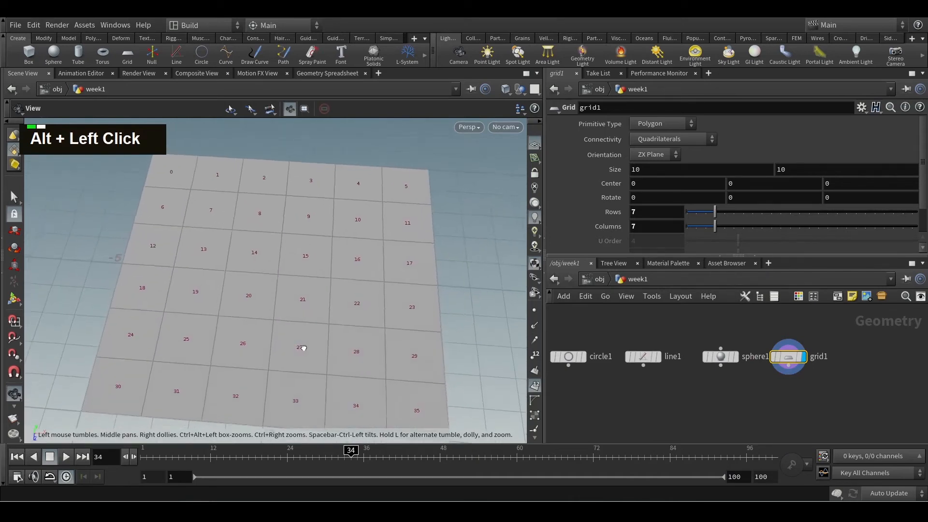
alt+middle_drag(313, 342, 326, 319)
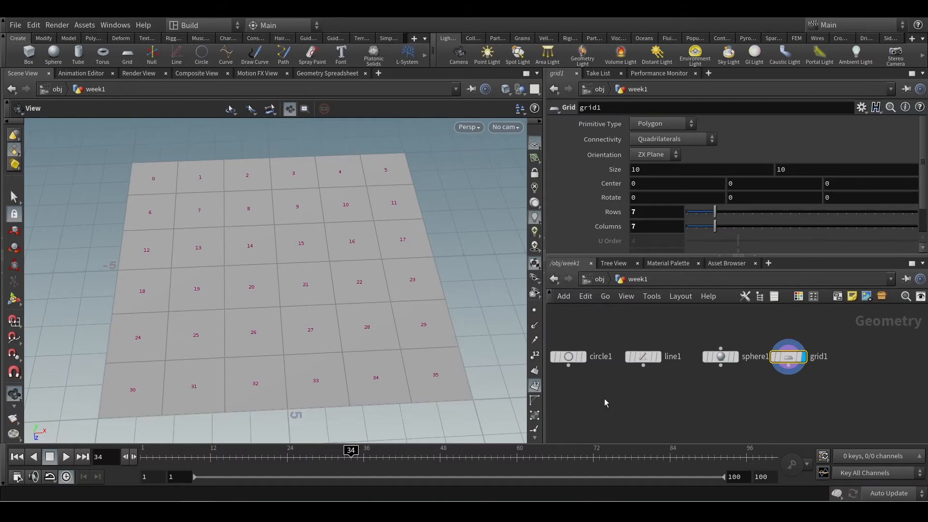
Examine the numbered polygons, focusing on primitive 0 at the grid's corner, and compare them with the grid node's info
middle_click(791, 360)
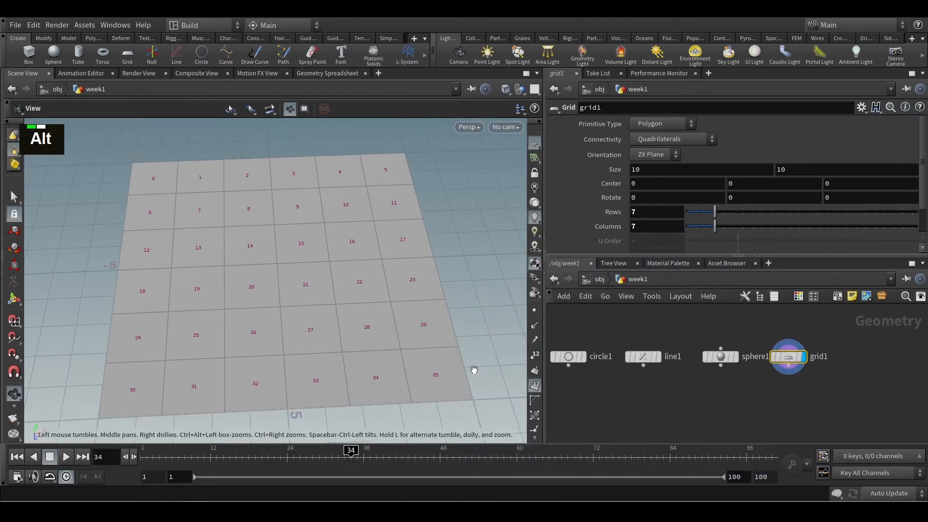
alt+drag(474, 373, 472, 381)
alt+middle_drag(236, 201, 238, 288)
alt+scroll(238, 257, up, 5)
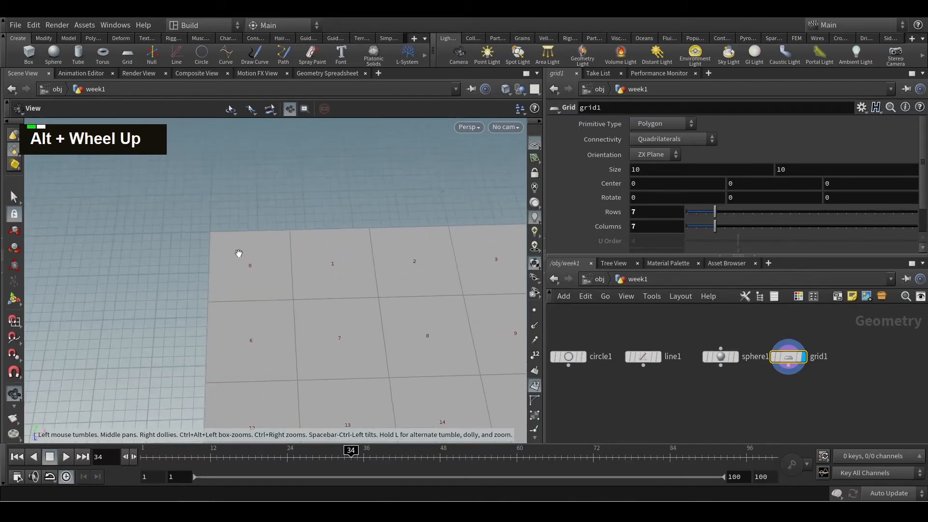
key(ctrl+2)
mouse_move(258, 247)
mouse_down()
mouse_move(224, 265)
mouse_move(274, 290)
mouse_up()
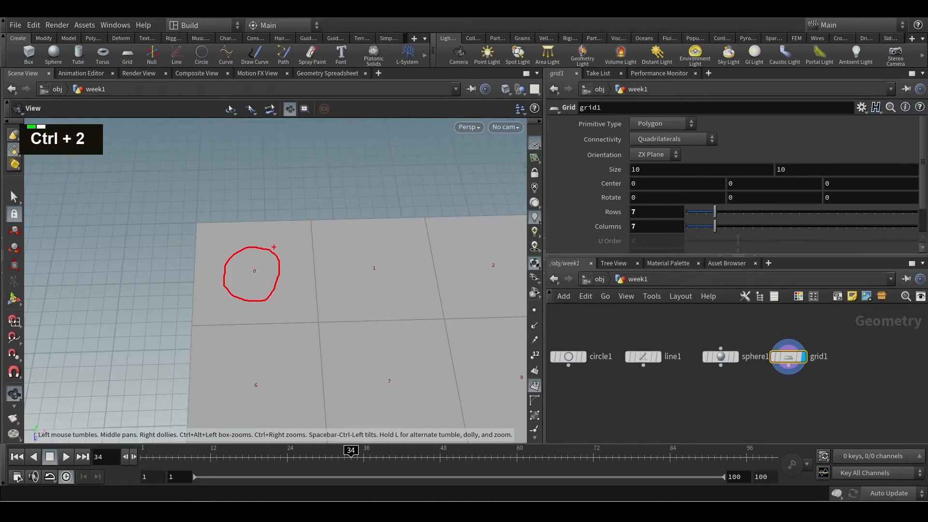
mouse_move(273, 243)
mouse_down()
mouse_move(343, 205)
mouse_move(361, 165)
mouse_up()
mouse_move(380, 203)
mouse_down()
mouse_move(314, 182)
mouse_move(367, 178)
mouse_up()
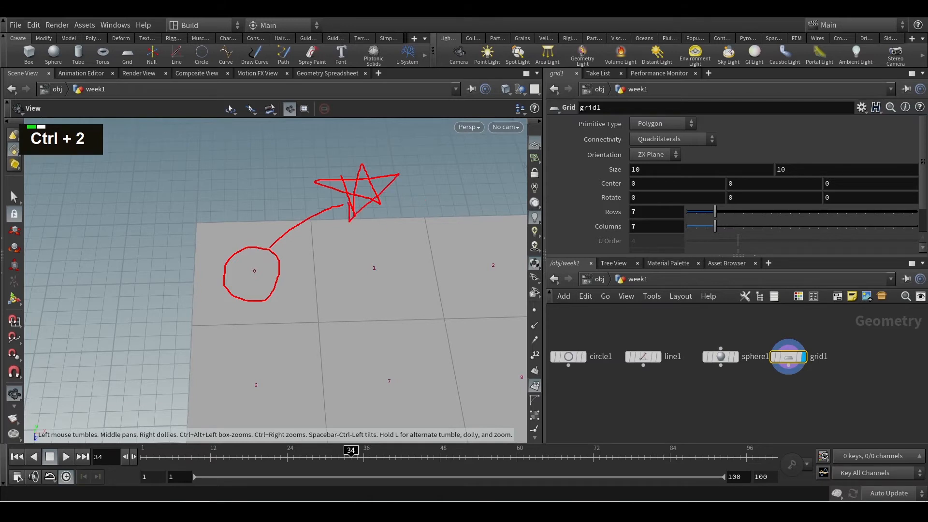
key(Escape)
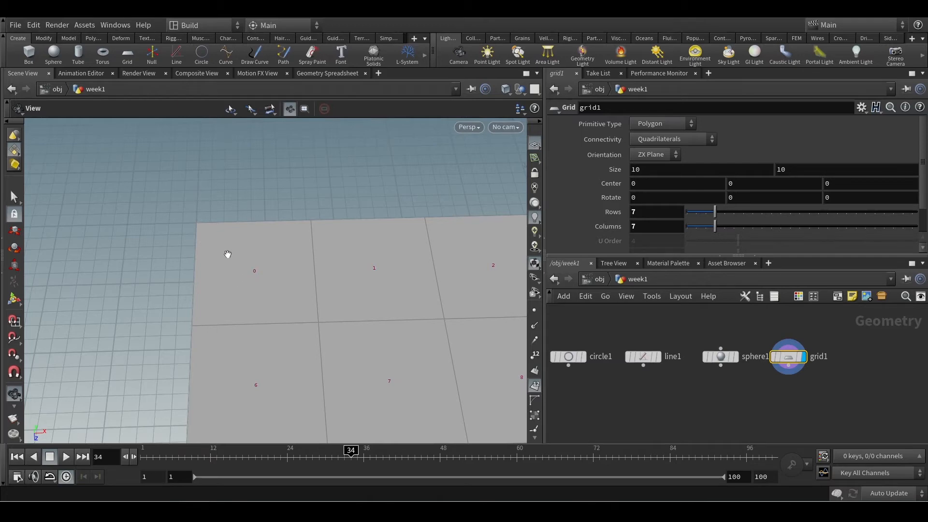
alt+scroll(289, 275, down, 6)
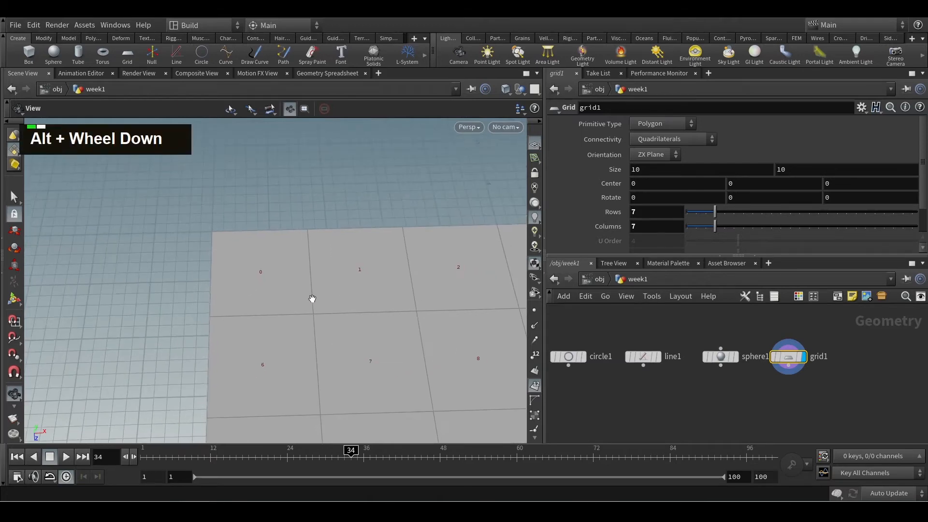
alt+scroll(341, 310, down, 3)
alt+middle_drag(348, 312, 311, 290)
alt+middle_drag(277, 257, 198, 224)
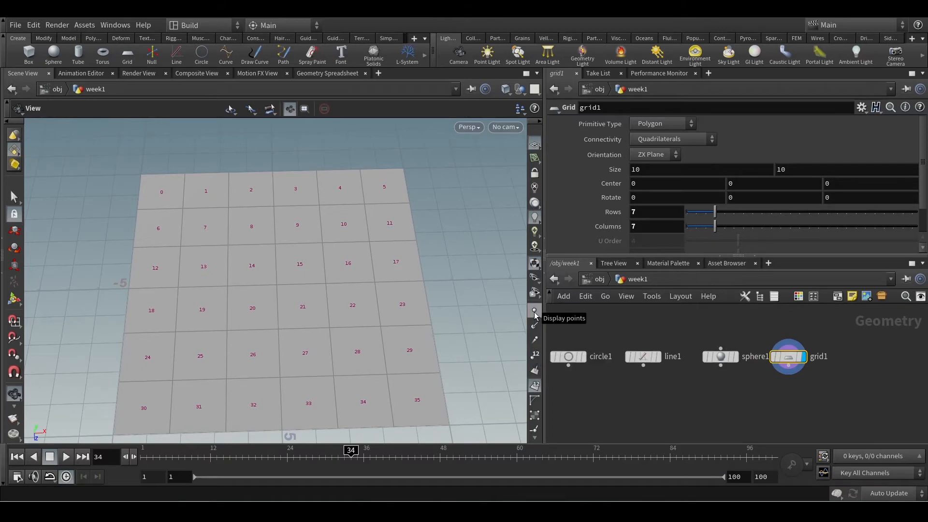
Check the grid node's info, then display the grid's points and hide the primitive numbers
middle_click(786, 356)
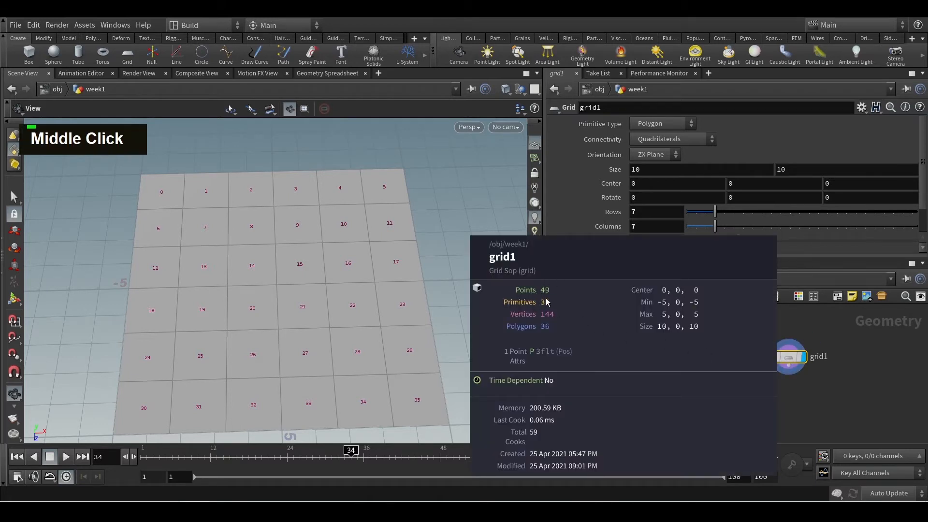
click(535, 312)
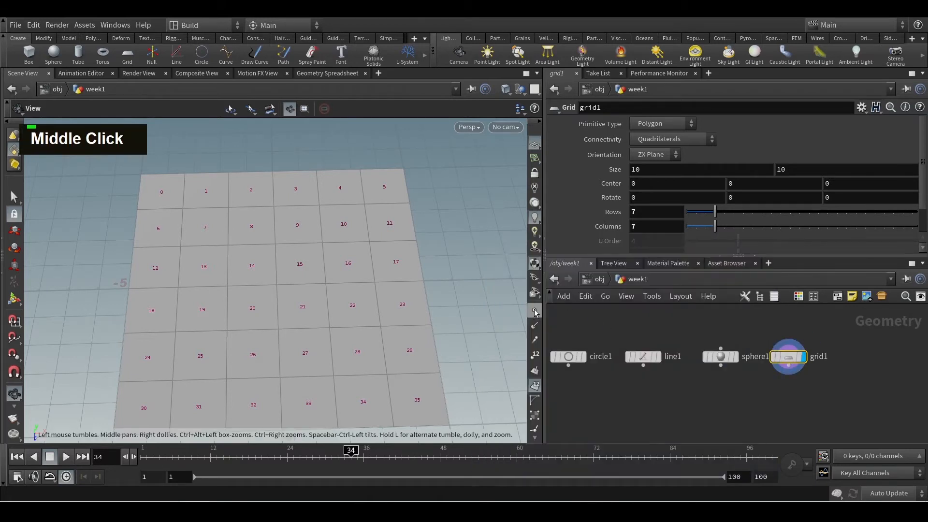
click(535, 386)
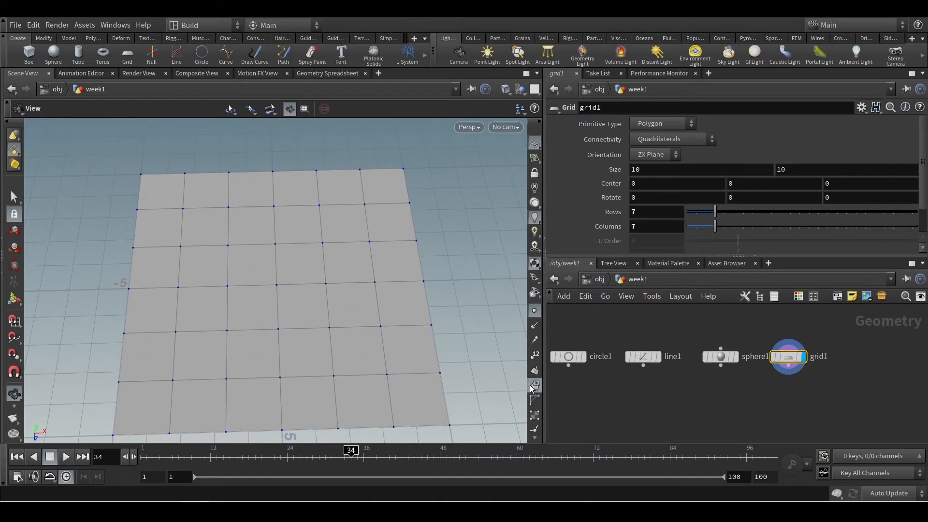
Examine the points at the grid's line intersections, corners and edges
alt+scroll(277, 279, up, 1)
alt+click(267, 284)
alt+scroll(182, 192, up, 3)
alt+scroll(193, 194, down, 2)
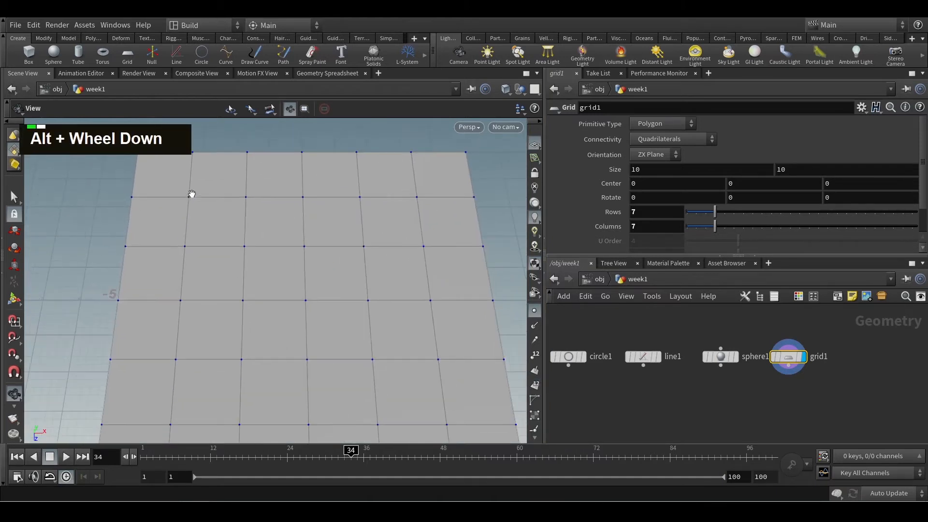
alt+scroll(232, 238, down, 2)
alt+middle_click(226, 222)
alt+scroll(222, 215, down, 2)
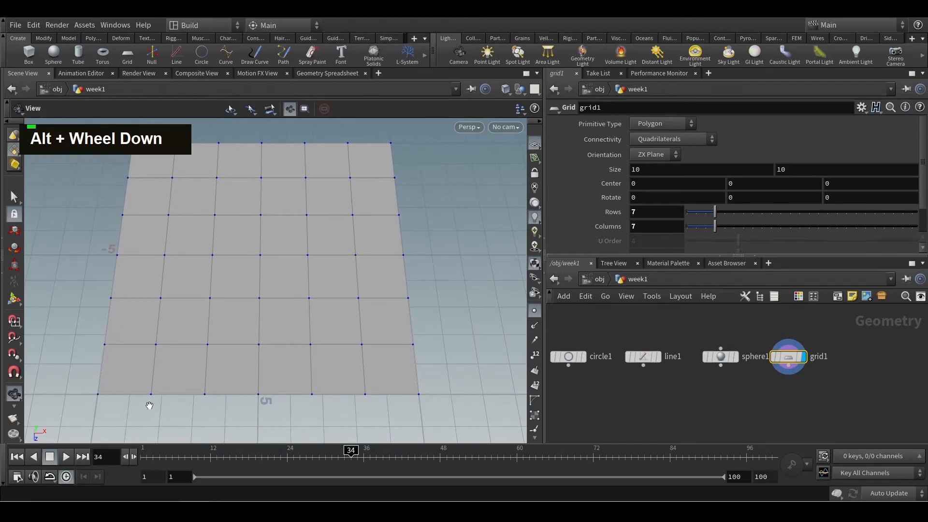
alt+scroll(348, 377, up, 3)
alt+scroll(344, 373, down, 4)
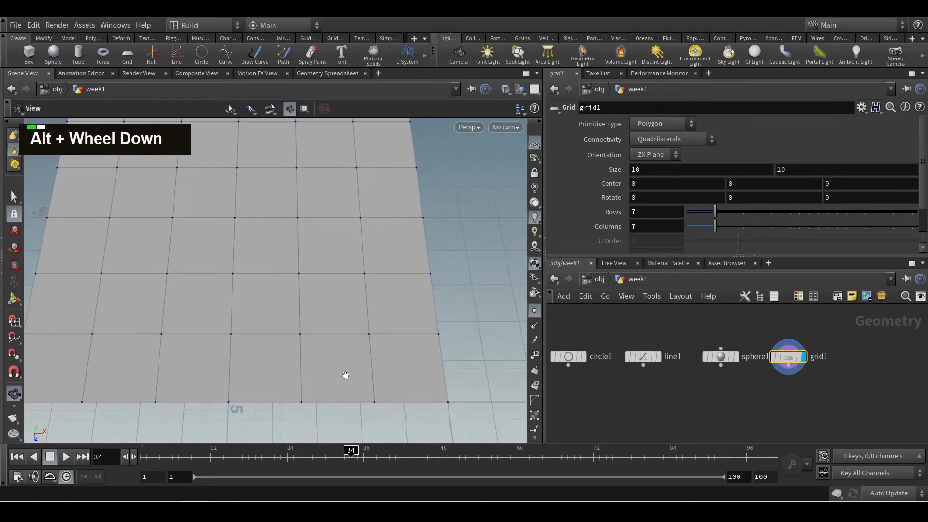
alt+middle_drag(340, 362, 303, 288)
alt+scroll(303, 289, down, 2)
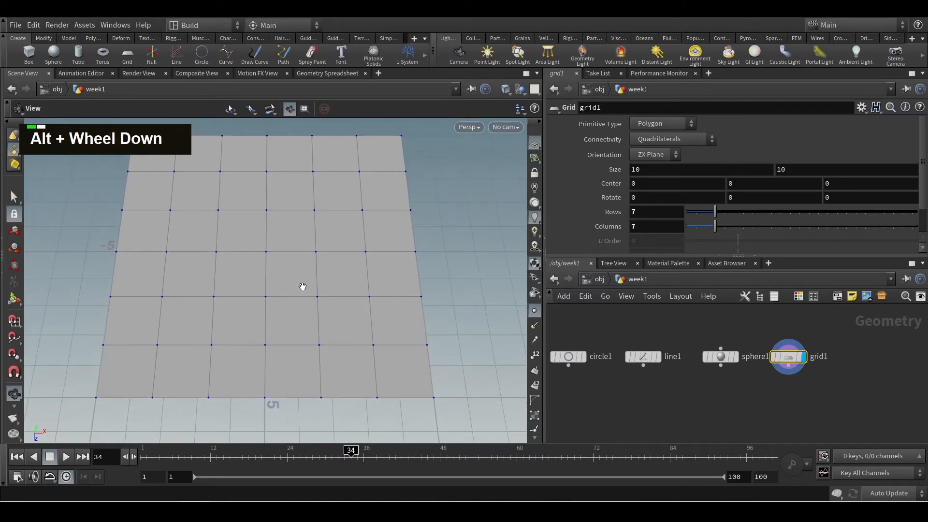
Display the grid's point numbers and compare them with the grid node's info
middle_click(788, 358)
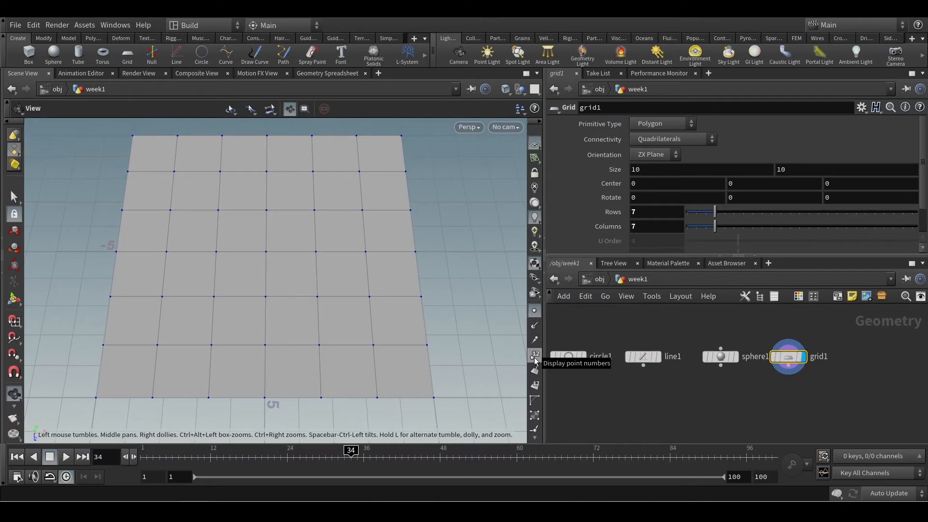
click(536, 359)
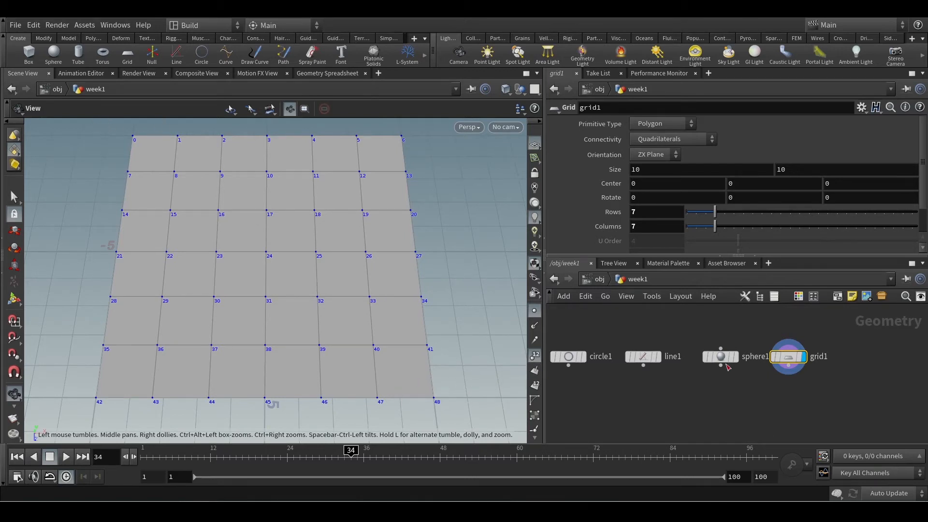
middle_click(792, 362)
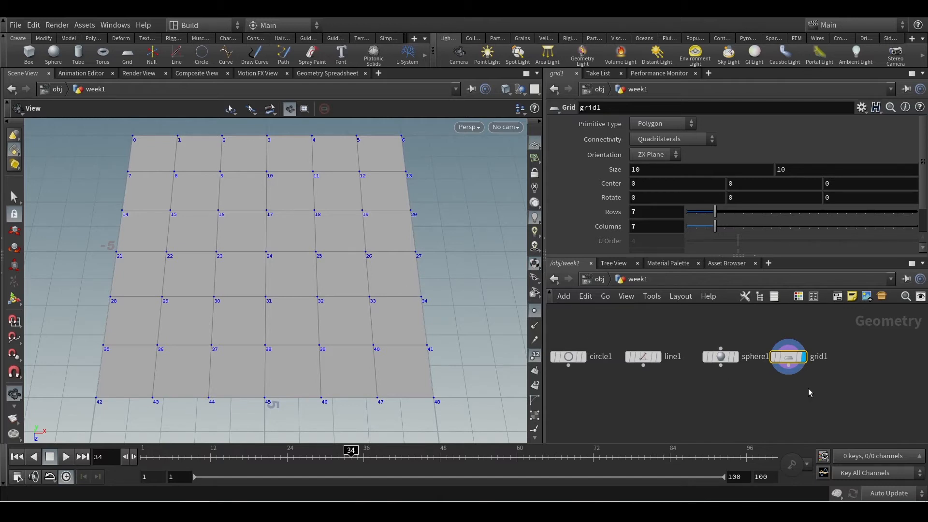
middle_click(784, 357)
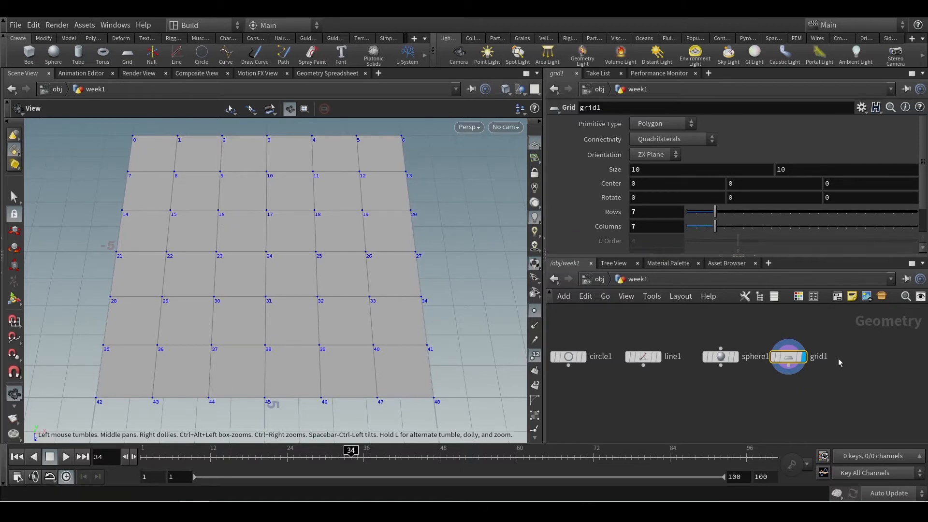
middle_click(789, 357)
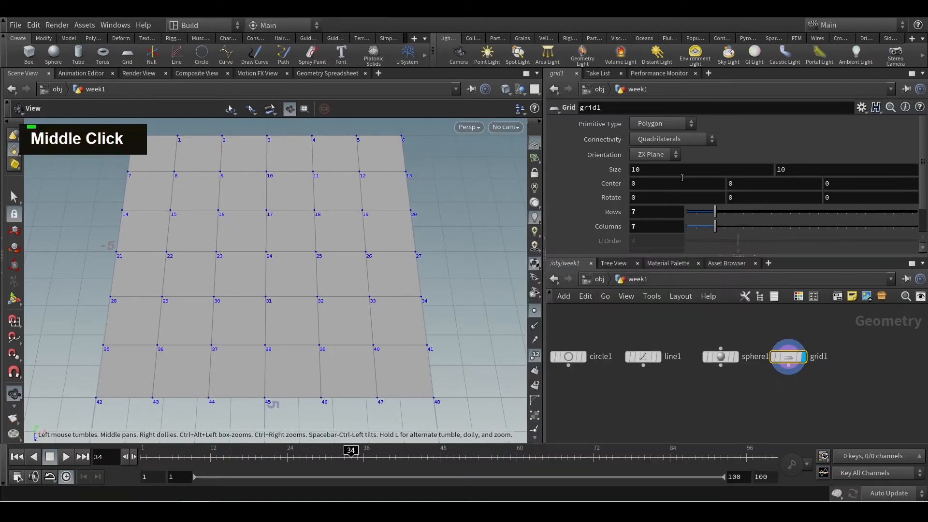
Set the grid to 4 rows and 4 columns
drag(715, 213, 697, 213)
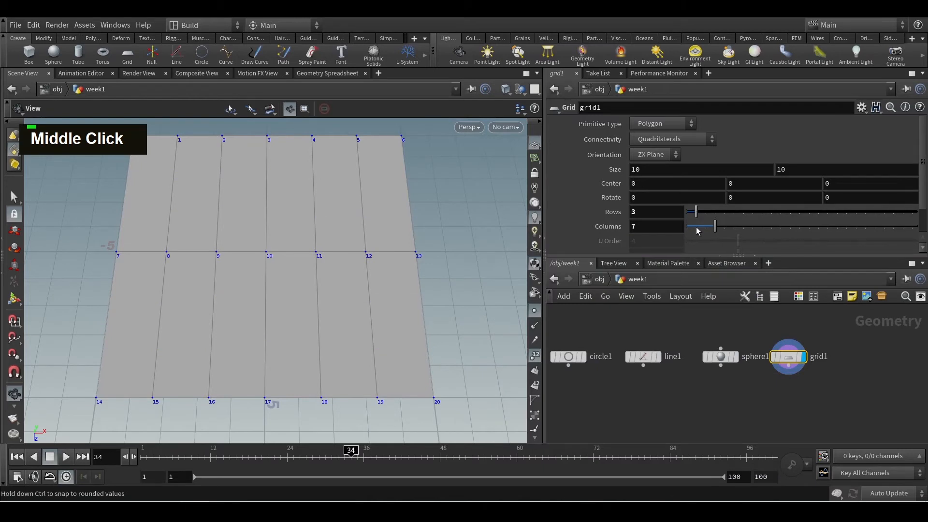
click(698, 227)
click(701, 213)
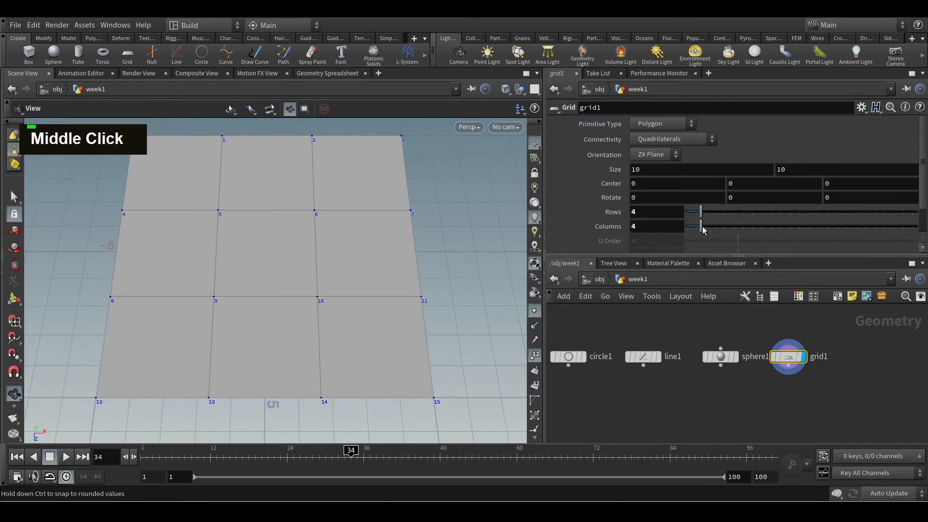
click(701, 227)
alt+scroll(425, 319, up, 3)
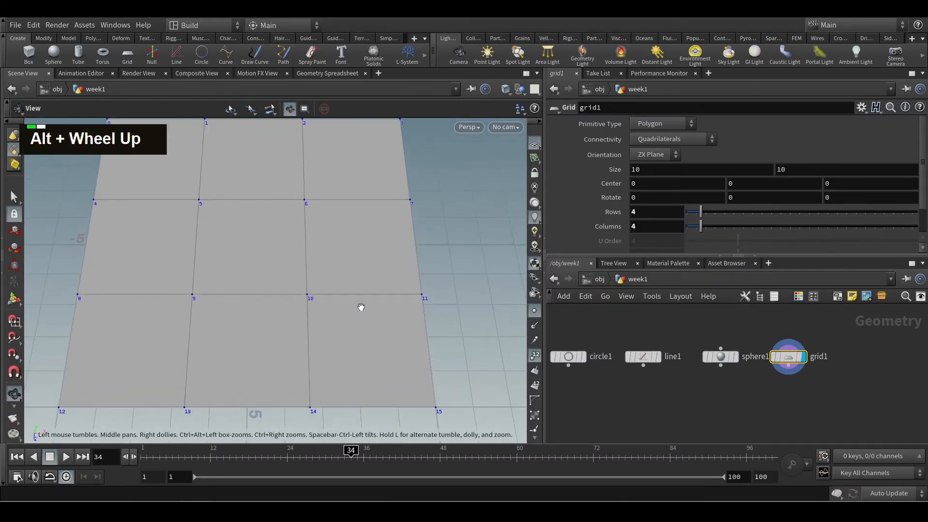
alt+middle_drag(360, 306, 376, 311)
alt+scroll(371, 319, down, 2)
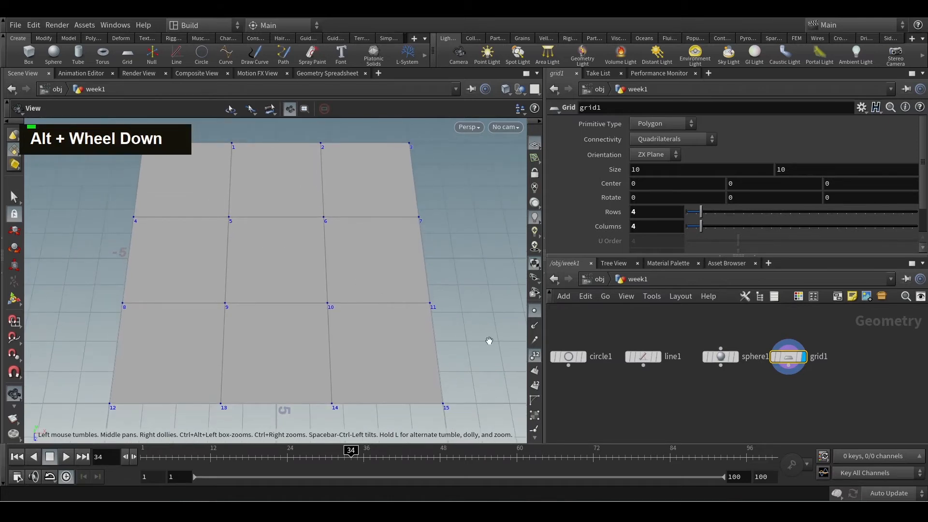
Display the grid's vertex markers and examine them around a corner polygon
click(535, 415)
alt+scroll(151, 176, up, 2)
alt+scroll(152, 176, up, 4)
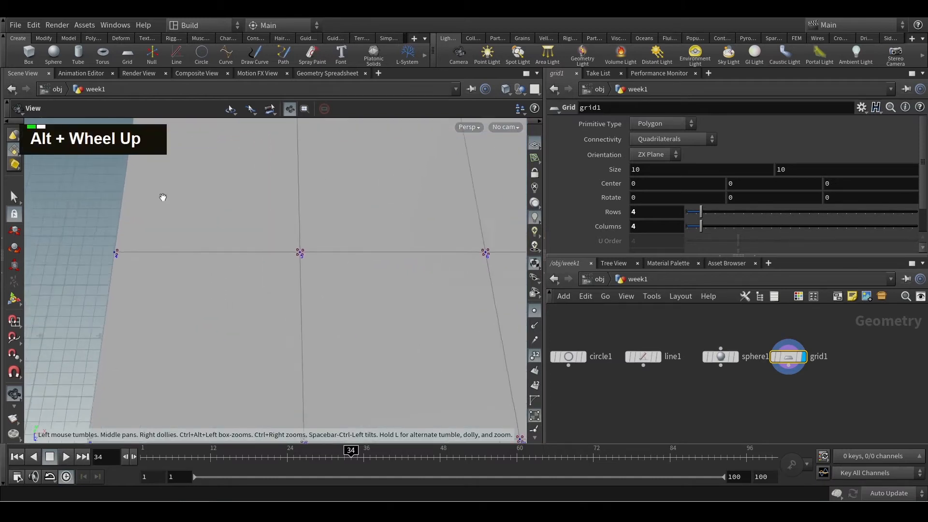
alt+middle_drag(172, 230, 236, 291)
alt+scroll(228, 286, up, 1)
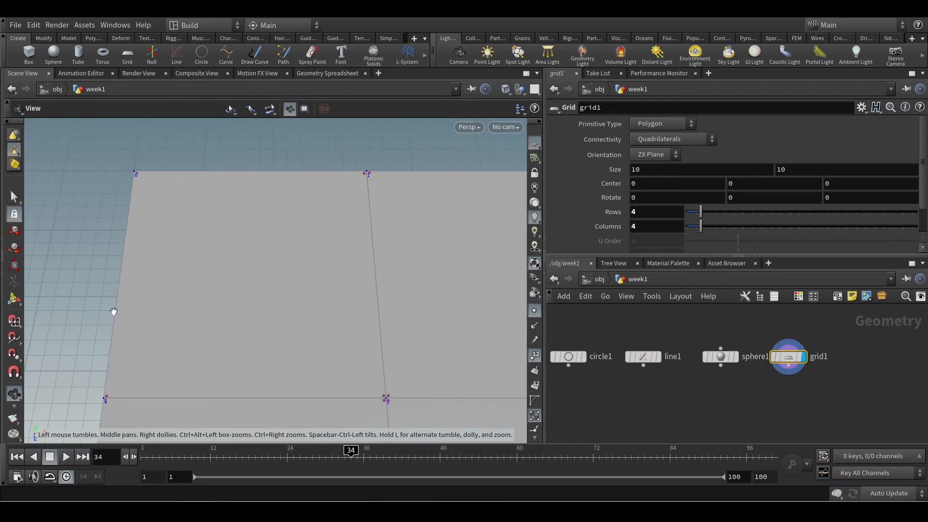
alt+scroll(182, 368, down, 2)
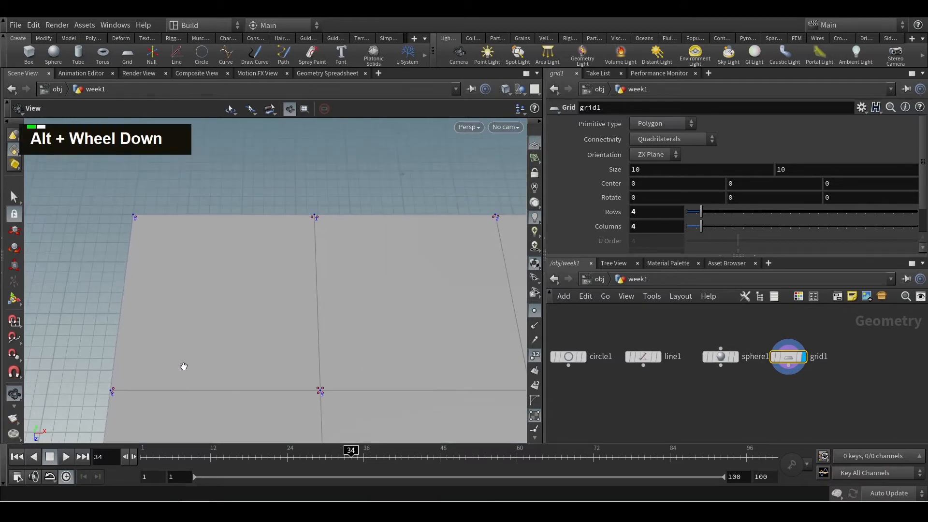
alt+middle_drag(319, 368, 253, 318)
alt+scroll(252, 318, down, 1)
Check the grid node's info for its vertex count
middle_click(791, 365)
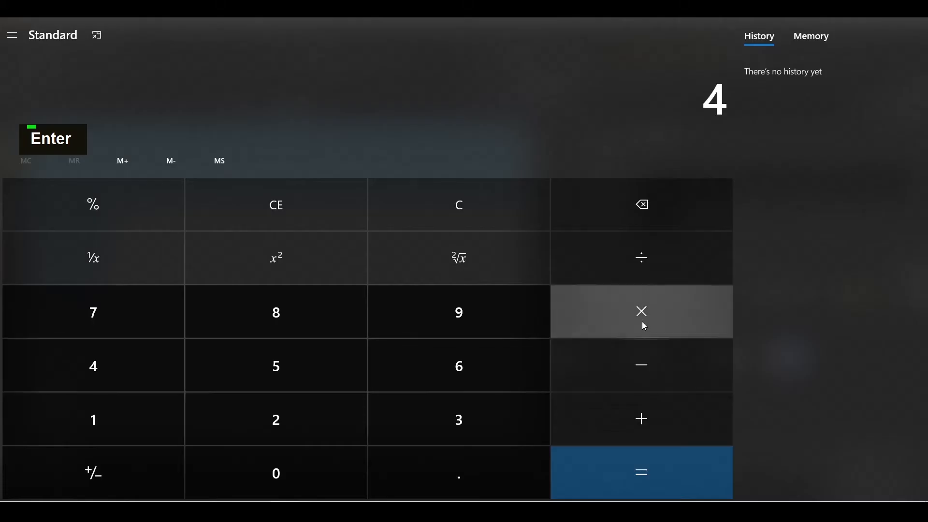
click(643, 325)
click(381, 336)
key(Return)
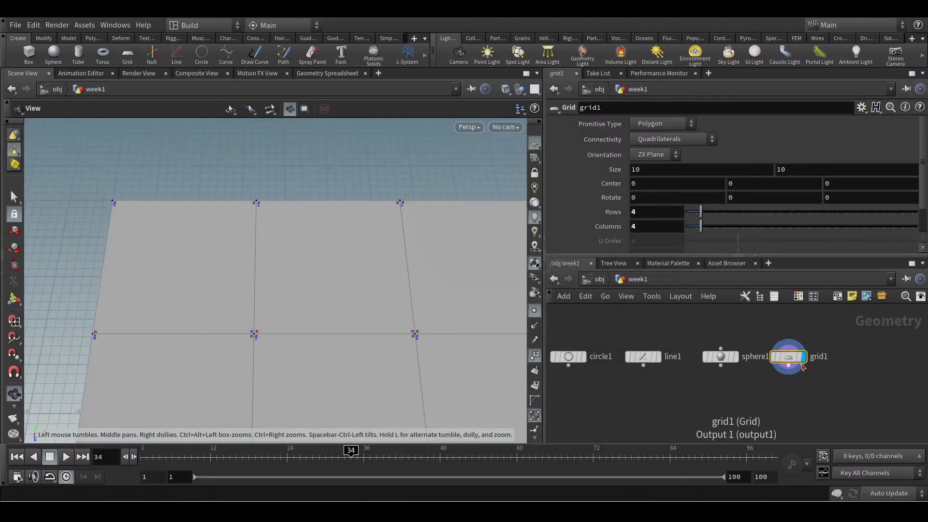
Check the grid node's info again and examine the vertices gathered around the shared points across the 4 by 4 grid
middle_click(787, 357)
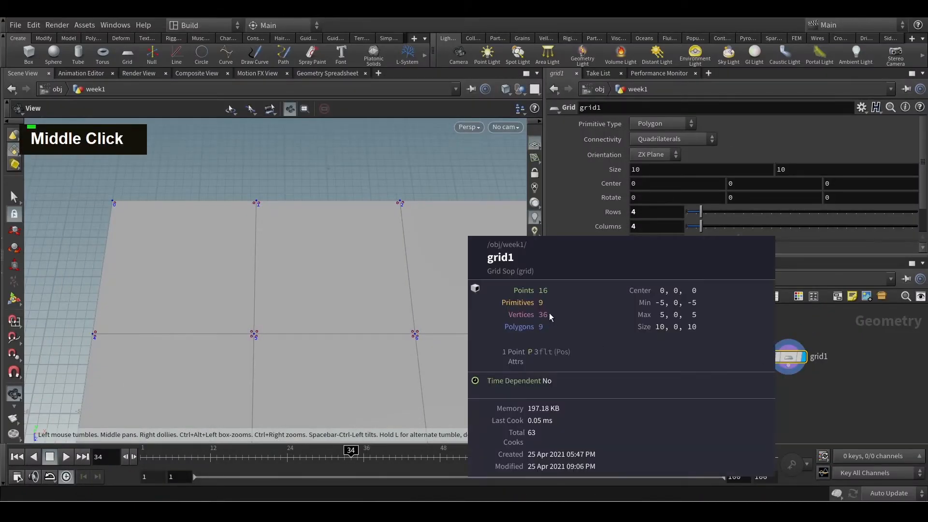
alt+scroll(307, 342, down, 3)
alt+middle_drag(307, 342, 317, 278)
alt+scroll(284, 308, down, 3)
alt+scroll(317, 256, down, 2)
alt+drag(317, 277, 307, 296)
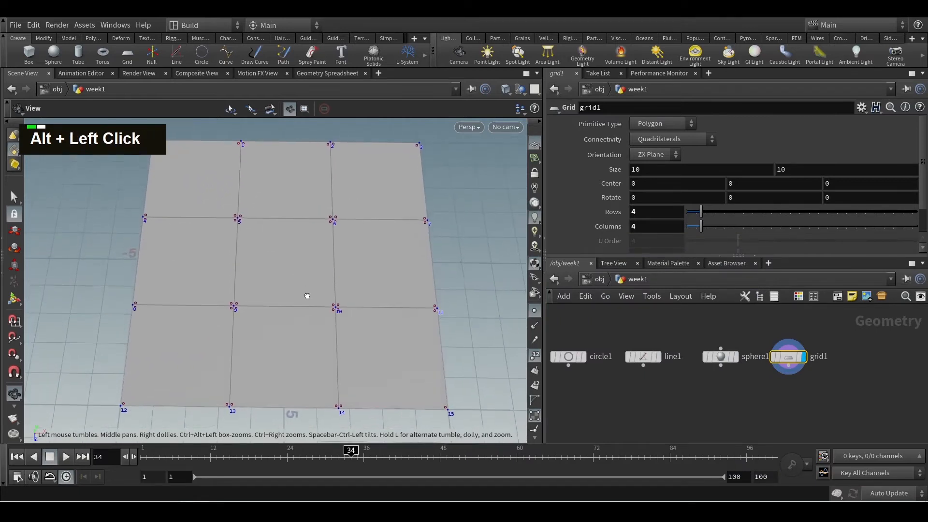
alt+middle_drag(348, 242, 308, 285)
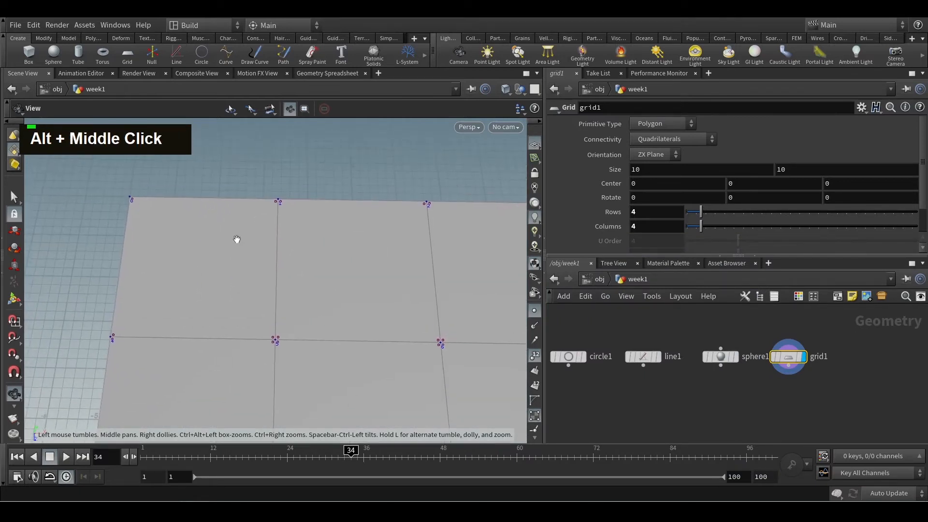
alt+scroll(344, 362, down, 2)
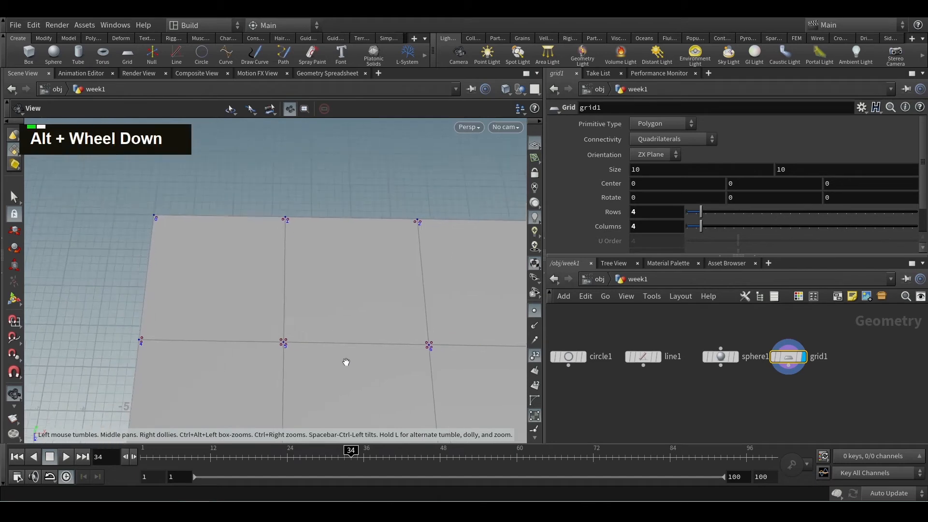
alt+middle_drag(344, 363, 344, 248)
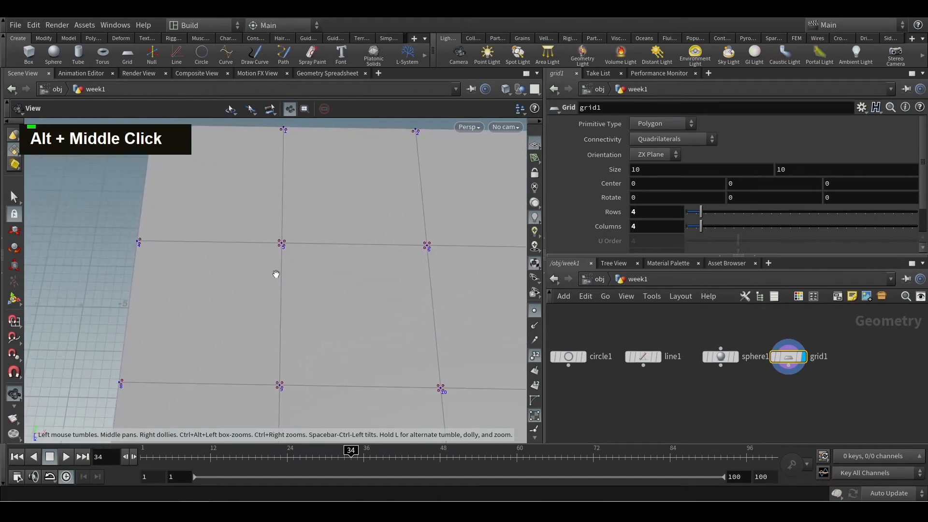
alt+scroll(271, 245, up, 5)
alt+scroll(319, 298, down, 1)
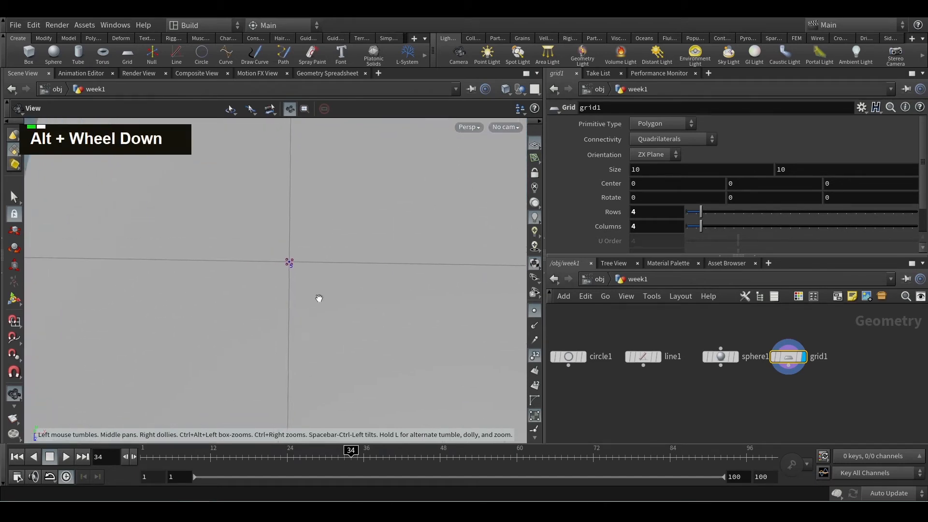
alt+scroll(358, 327, down, 2)
mouse_move(359, 327)
alt+middle_down()
mouse_move(348, 290)
mouse_move(351, 310)
alt+middle_up()
alt+scroll(350, 300, down, 2)
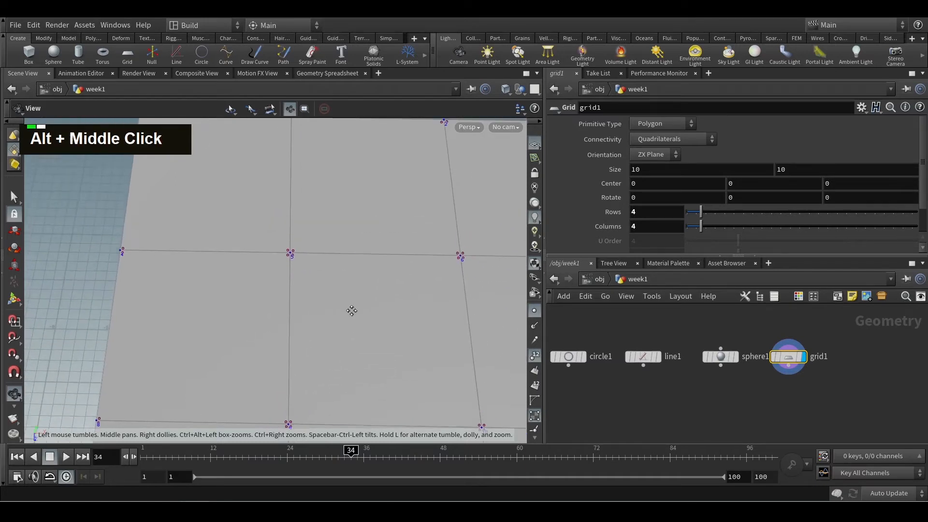
alt+scroll(367, 310, down, 2)
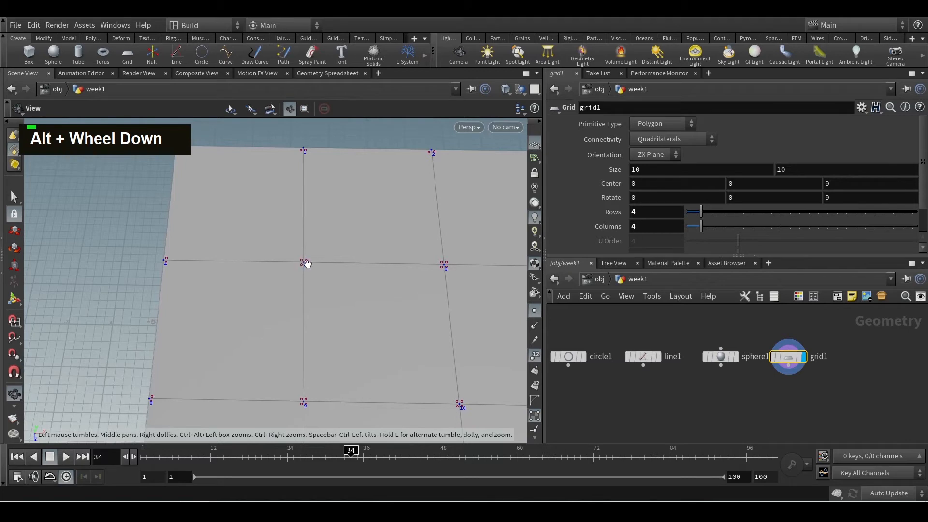
alt+scroll(305, 263, up, 4)
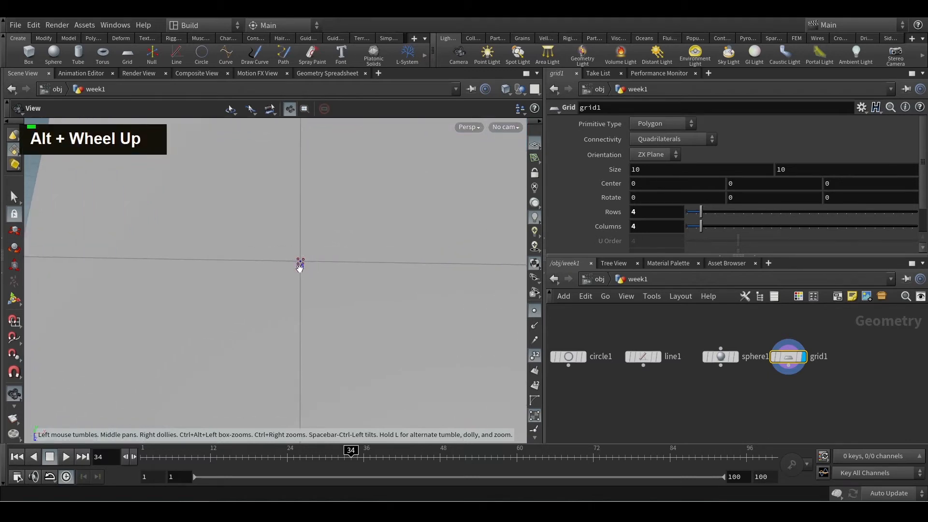
alt+scroll(327, 305, down, 5)
alt+middle_drag(390, 336, 317, 294)
alt+scroll(333, 304, down, 2)
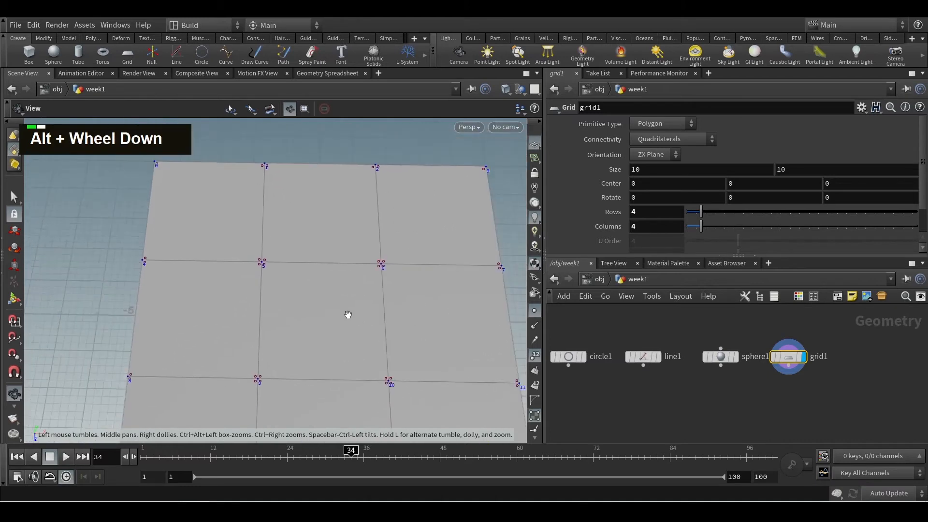
alt+scroll(355, 323, down, 2)
alt+middle_drag(358, 325, 317, 290)
alt+scroll(316, 300, down, 2)
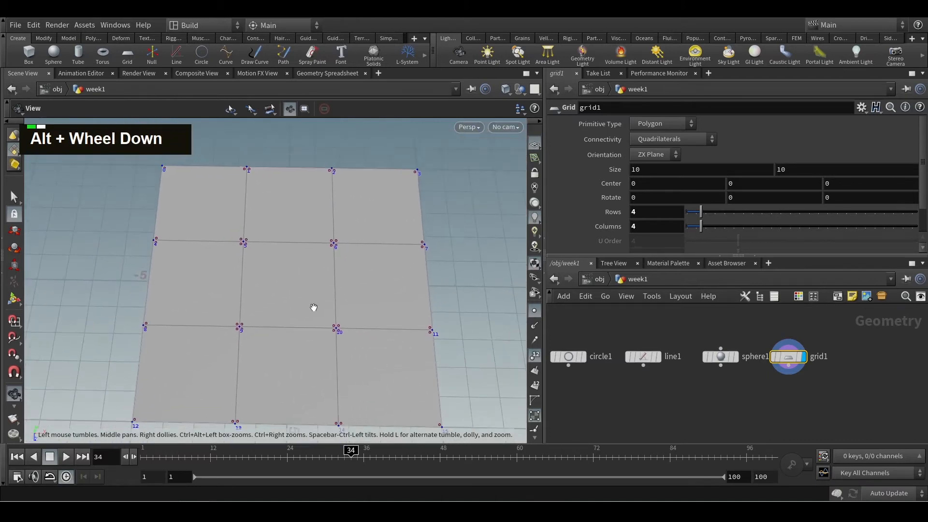
alt+drag(314, 307, 315, 307)
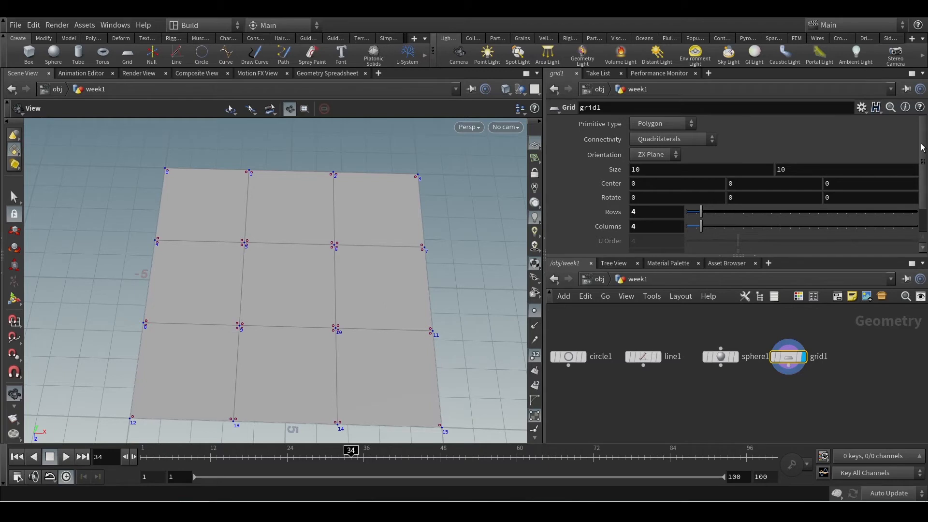
Try the Mesh primitive type on the grid and switch it to Points
click(652, 126)
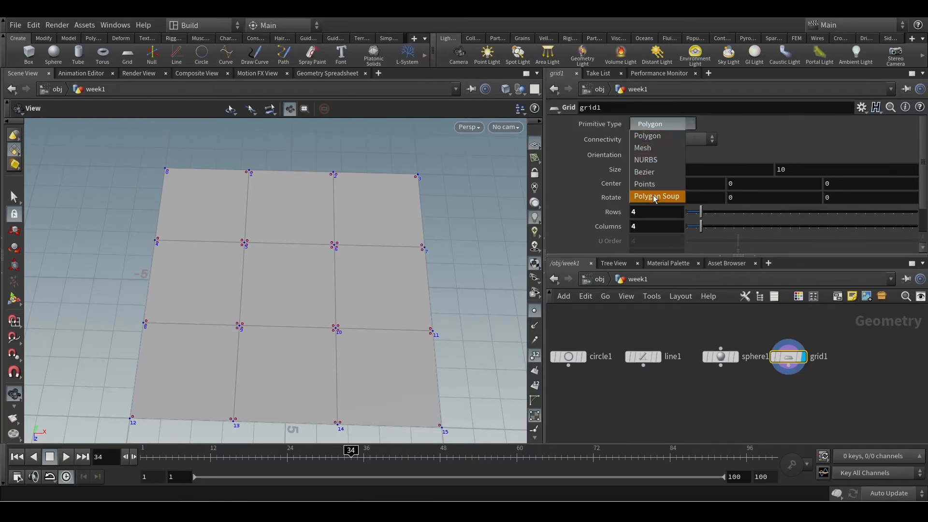
click(655, 151)
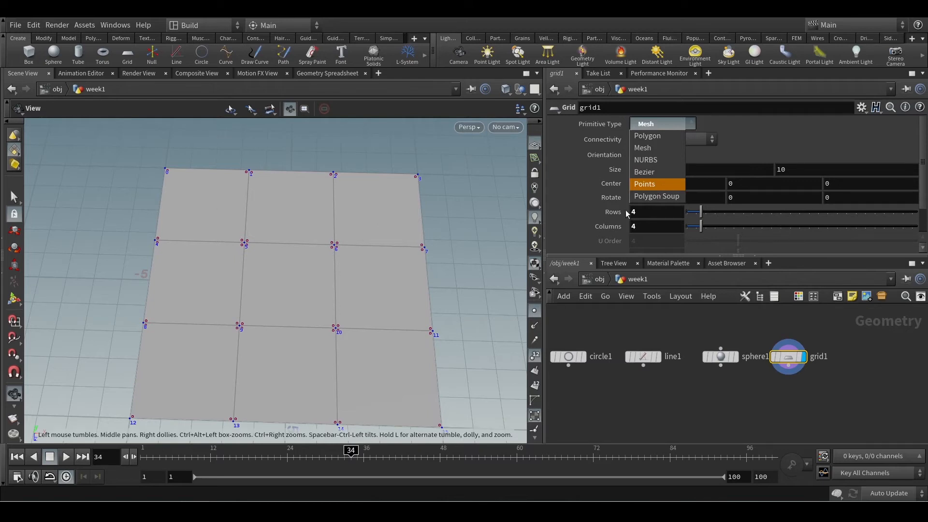
click(651, 185)
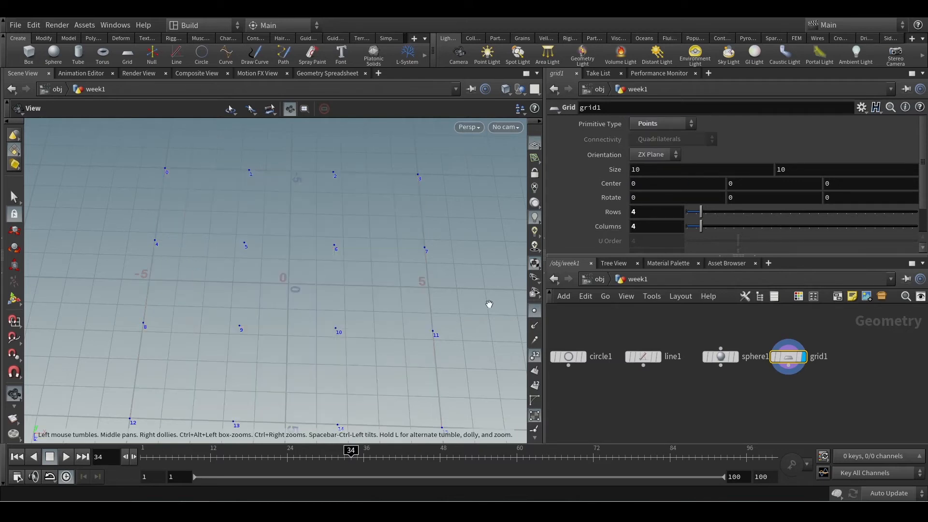
alt+scroll(395, 300, down, 2)
alt+middle_drag(383, 327, 391, 302)
alt+drag(391, 302, 389, 305)
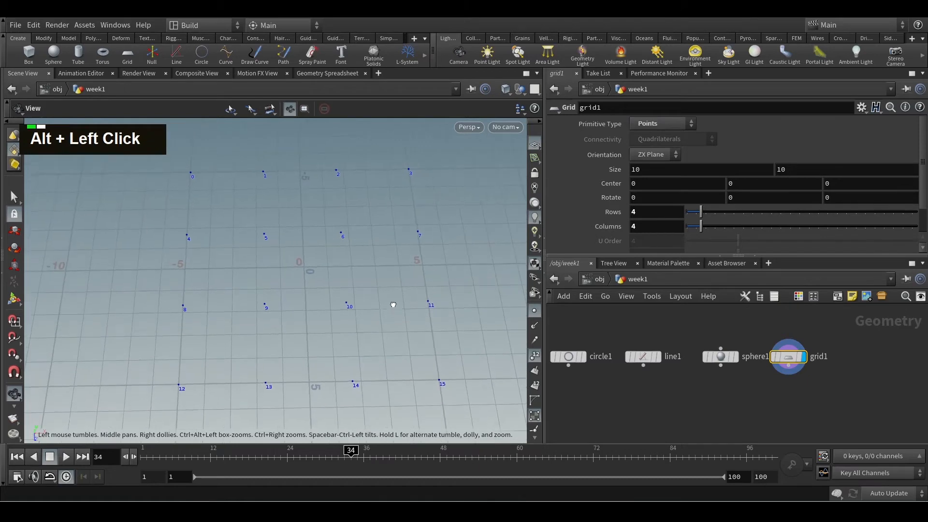
Check the grid node's info for primitives, vertices and unconnected points, and examine the bare points from several angles
middle_click(782, 365)
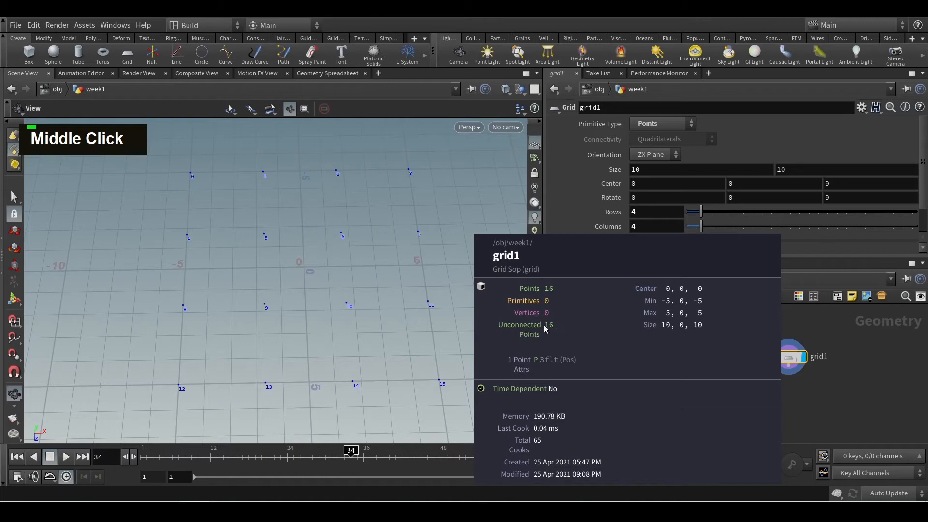
drag(178, 201, 353, 290)
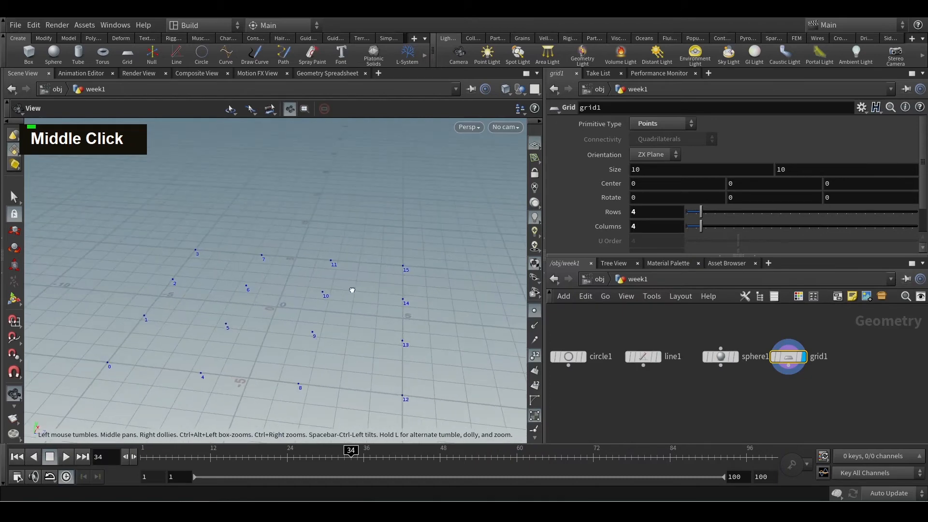
middle_drag(353, 291, 337, 325)
alt+drag(338, 325, 360, 340)
alt+middle_drag(360, 340, 357, 301)
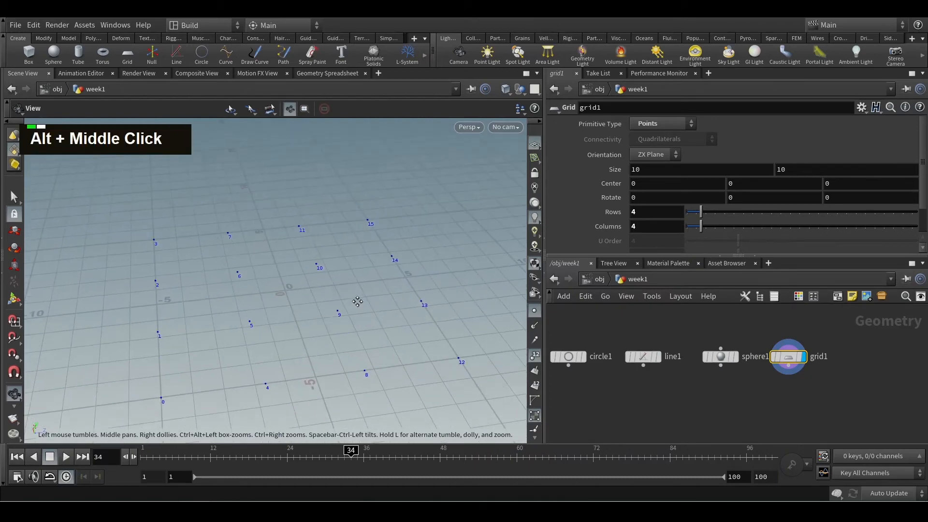
alt+drag(358, 317, 237, 321)
alt+middle_drag(236, 321, 254, 315)
alt+drag(254, 315, 261, 324)
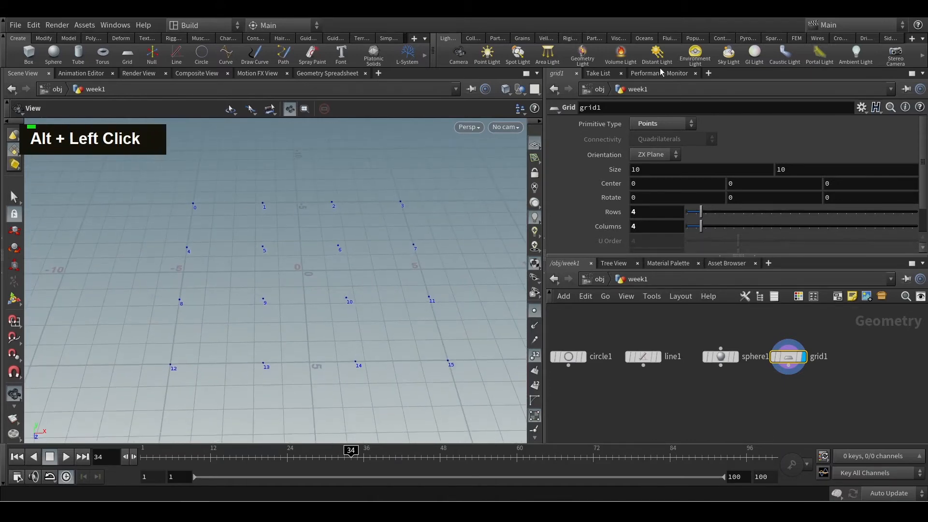
Set the grid's primitive type back to Polygon and its connectivity to Triangles
click(672, 124)
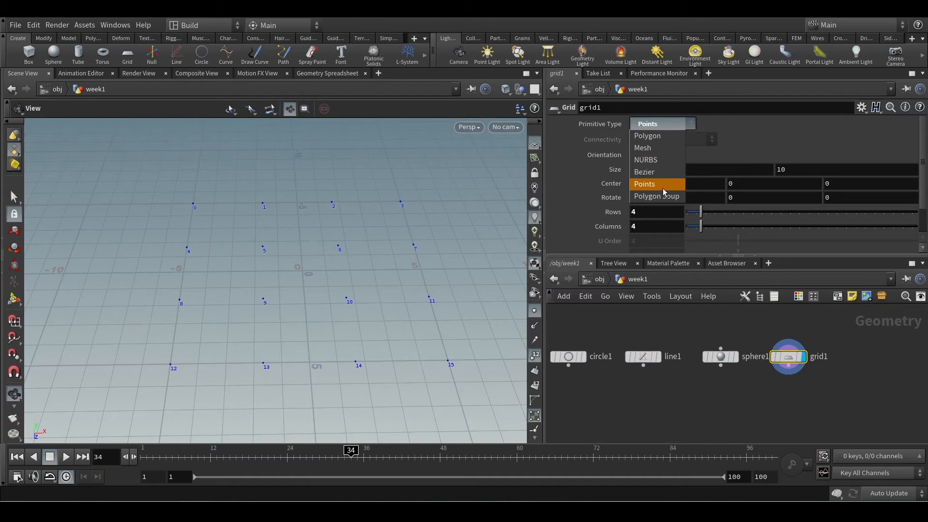
click(656, 137)
click(670, 129)
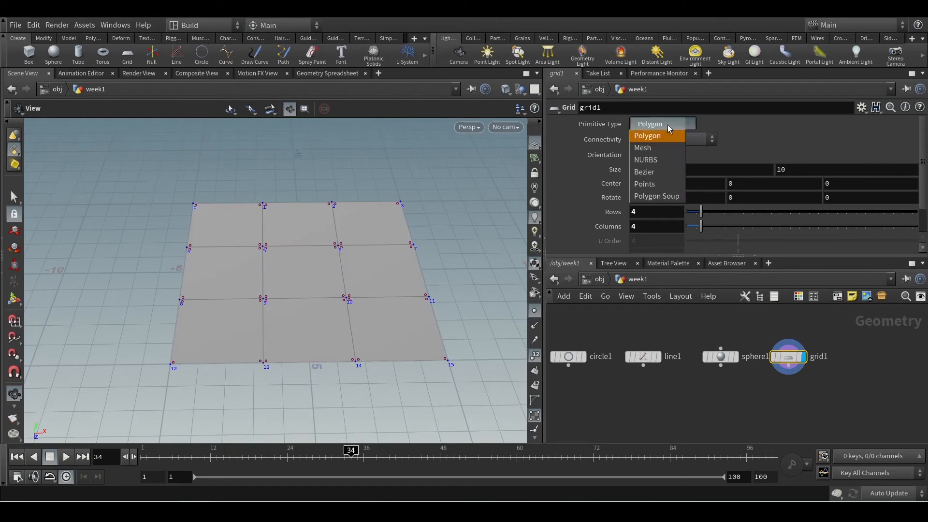
click(761, 133)
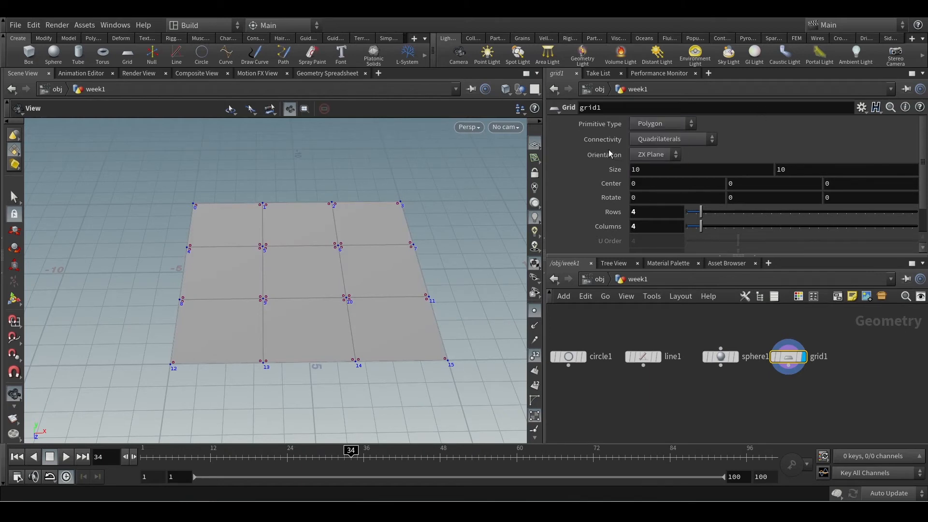
click(659, 140)
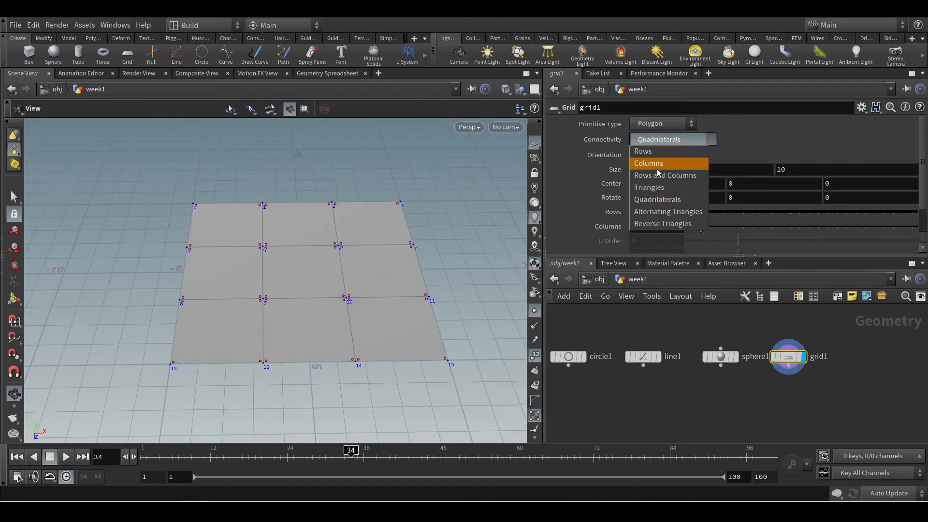
click(649, 187)
alt+scroll(389, 235, up, 3)
alt+drag(389, 236, 415, 248)
Turn off the point number, point and vertex markers so only the triangulated grid surface is displayed
click(534, 356)
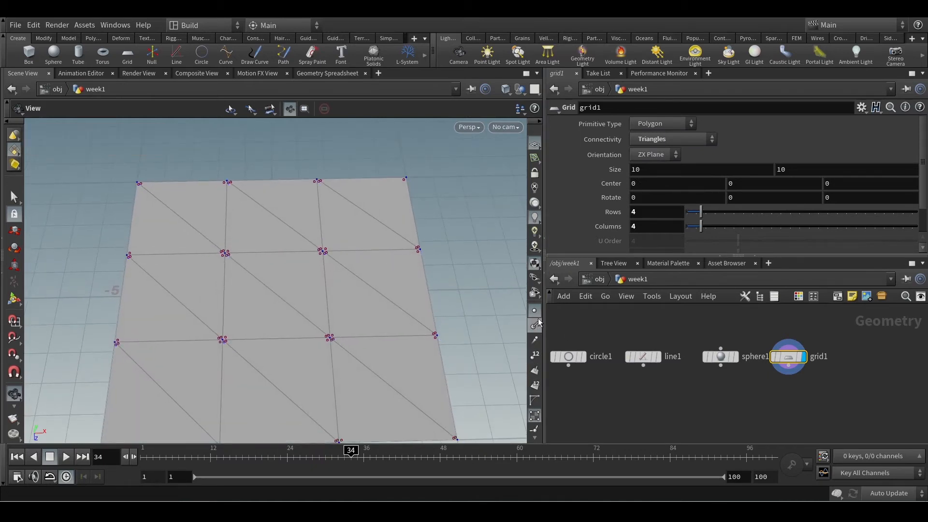
click(535, 386)
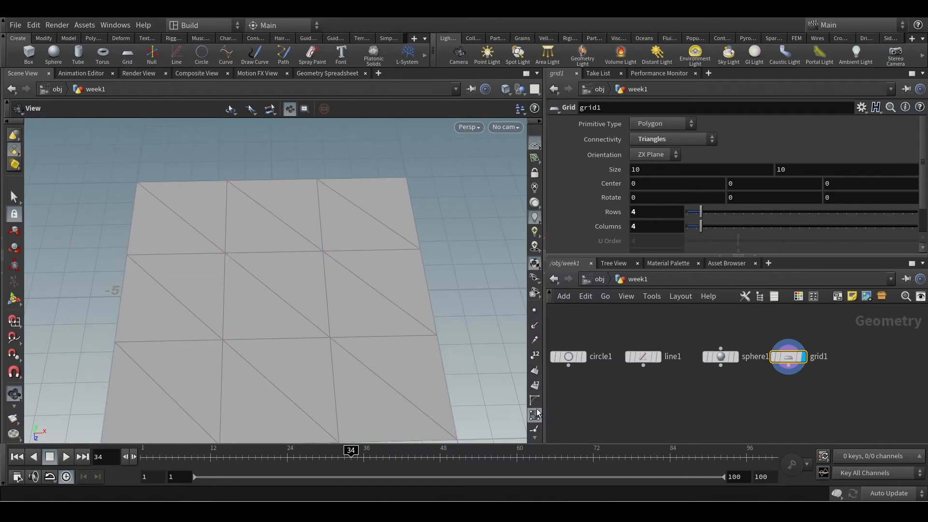
alt+scroll(424, 309, down, 3)
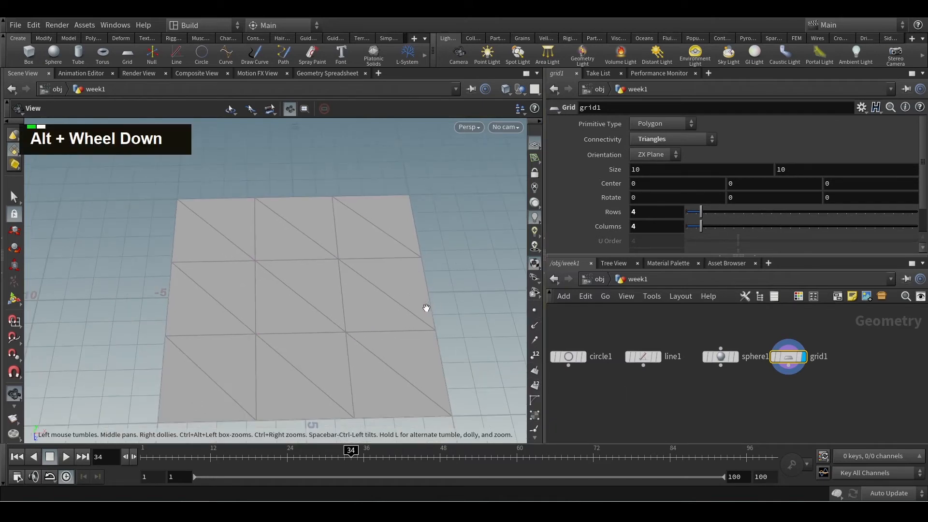
alt+middle_drag(425, 309, 390, 288)
alt+drag(390, 288, 376, 302)
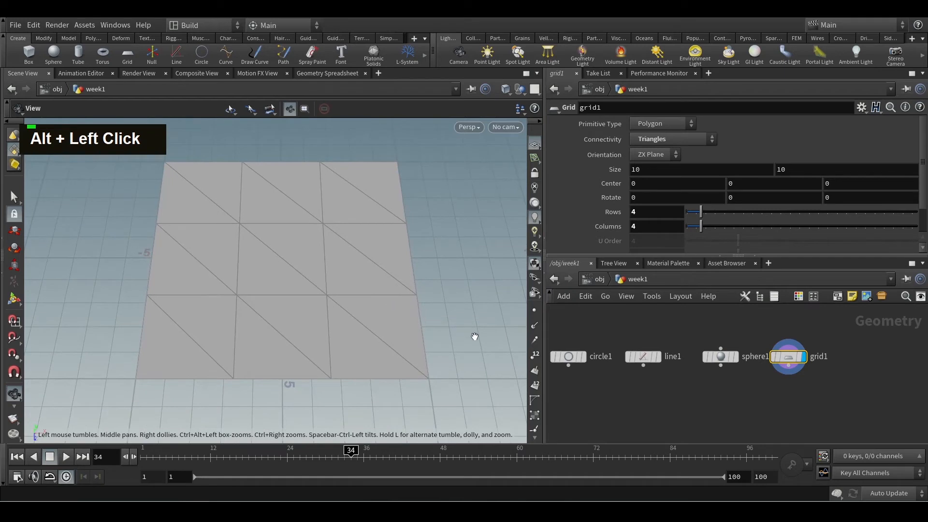
Display the primitive numbers on the triangulated grid and check them against the grid node's info
click(535, 387)
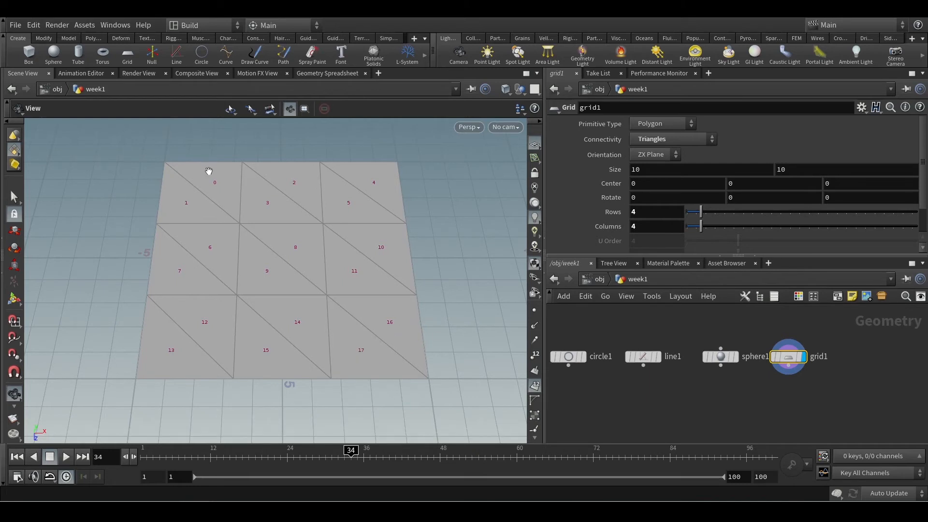
middle_click(794, 357)
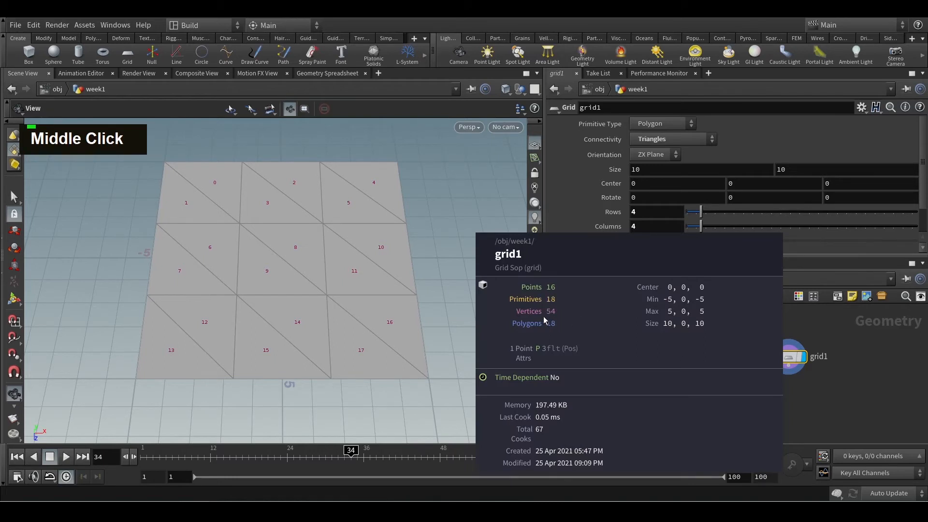
click(671, 143)
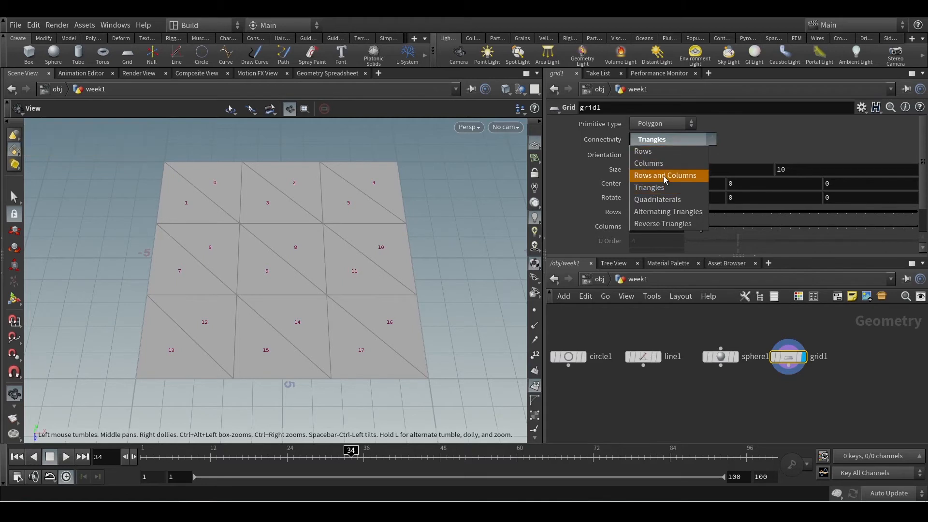
click(757, 137)
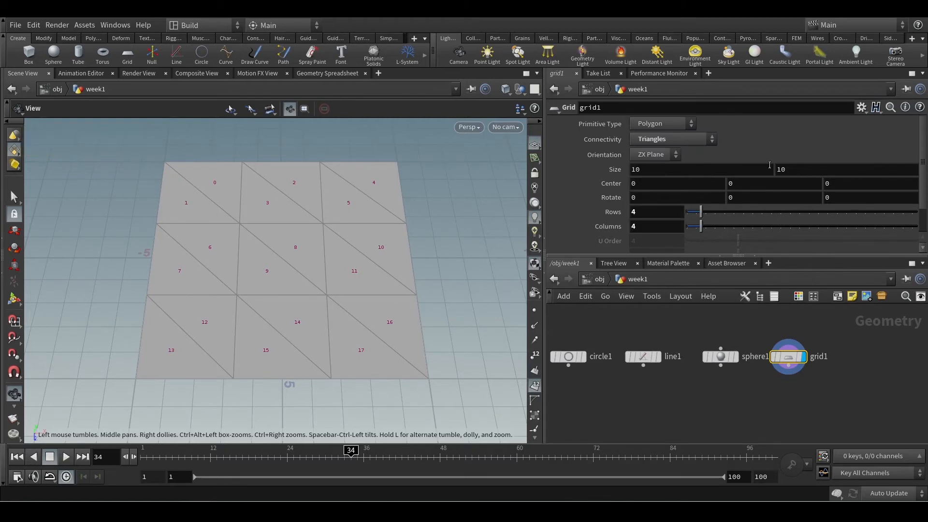
mouse_move(789, 362)
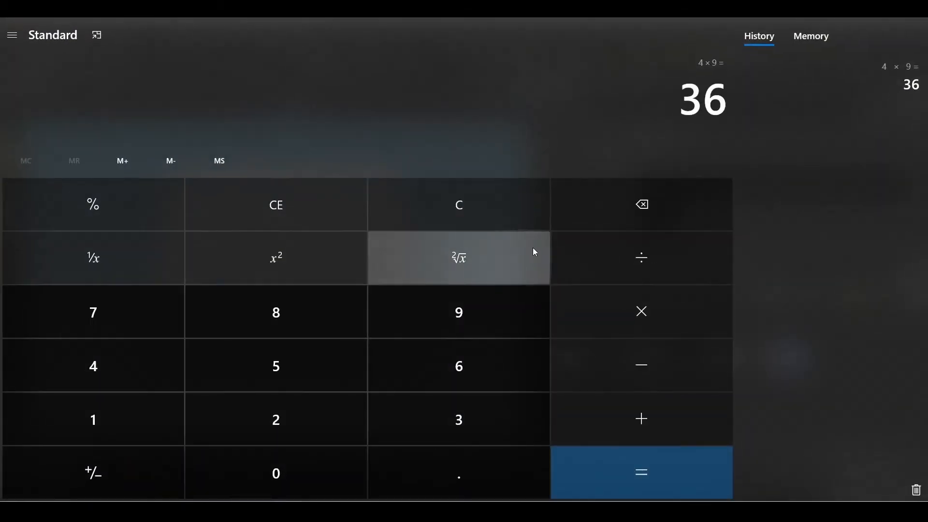
Switch to Calculator, clear the previous calculation and compute 3 × 18 for the triangulated grid's vertex count
double_click(479, 221)
click(442, 424)
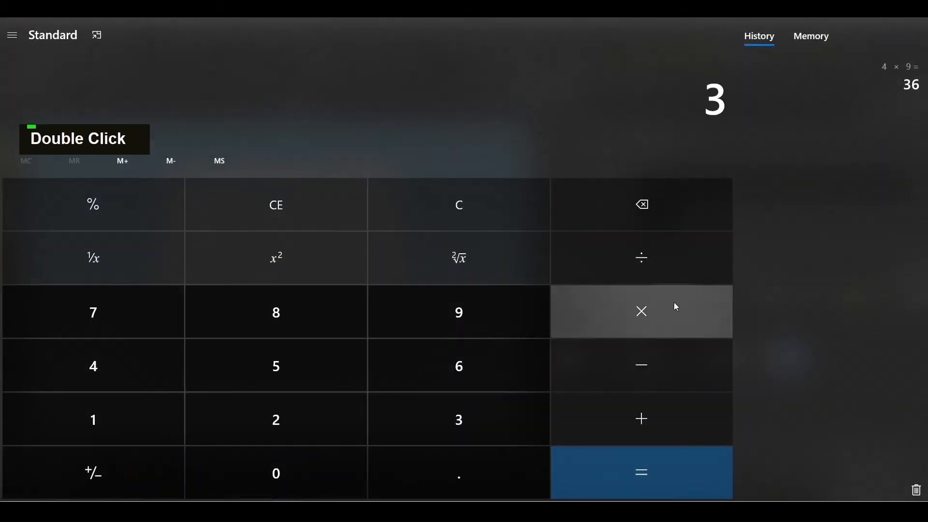
click(673, 306)
click(164, 408)
click(269, 326)
click(605, 473)
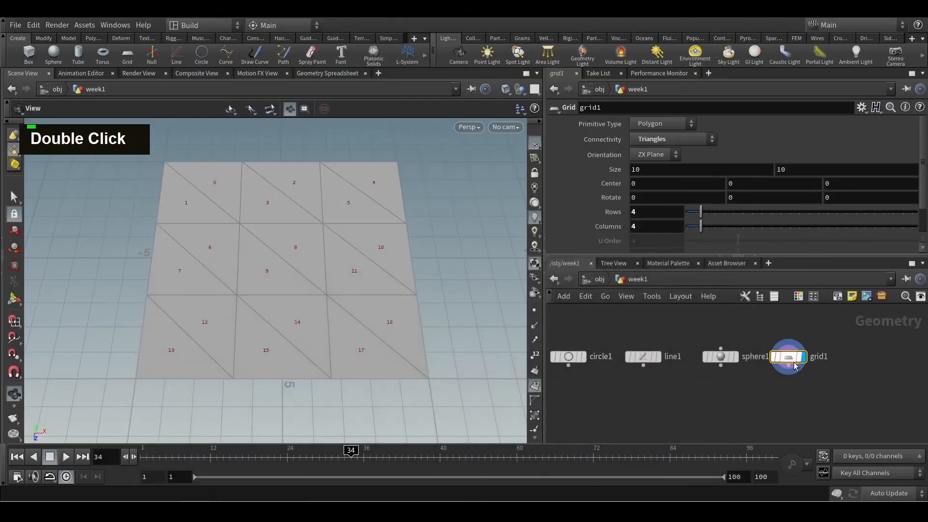
Switch back to Houdini, inspect the grid1 node's geometry info and move grid1 farther from sphere1 in the network
middle_click(792, 357)
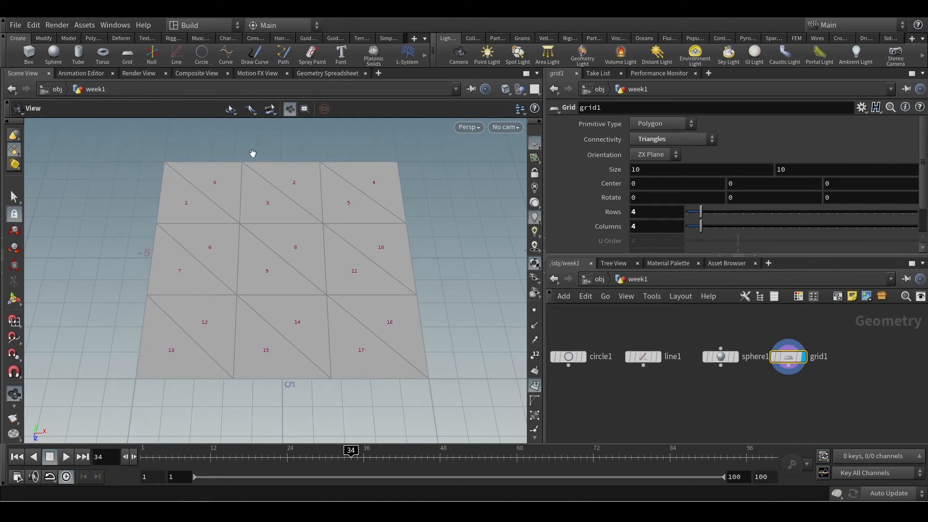
middle_click(788, 356)
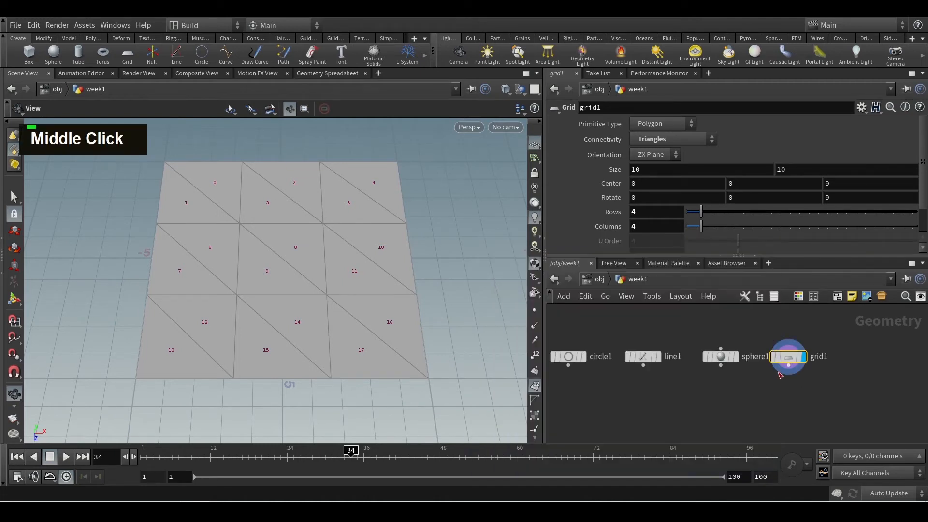
middle_drag(723, 398, 782, 393)
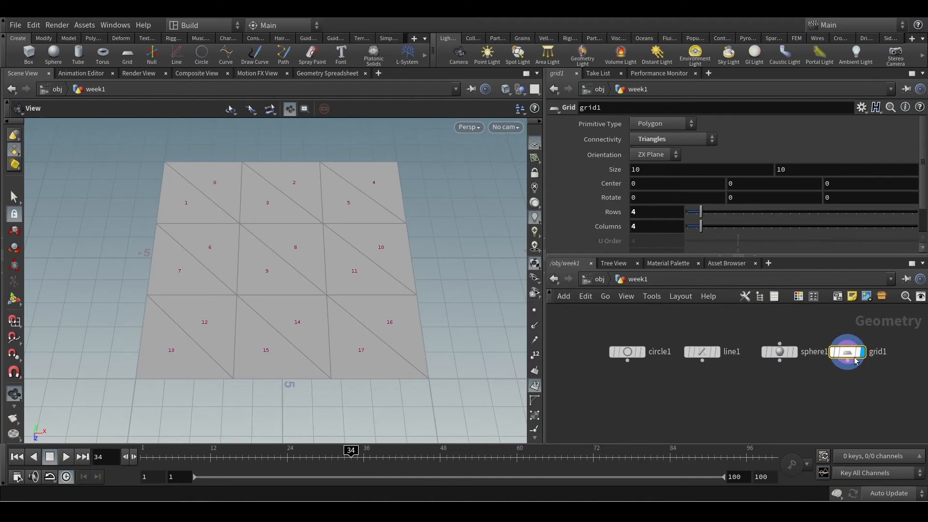
drag(847, 352, 860, 351)
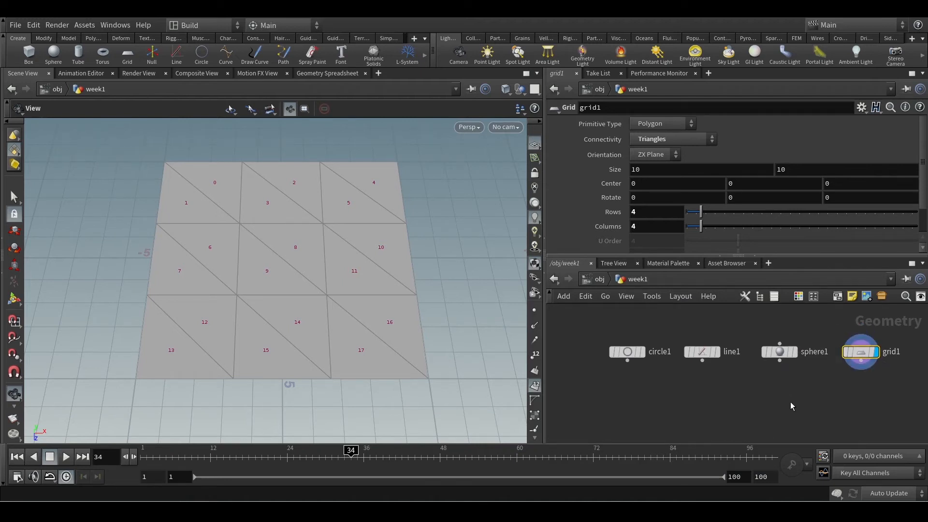
middle_click(862, 354)
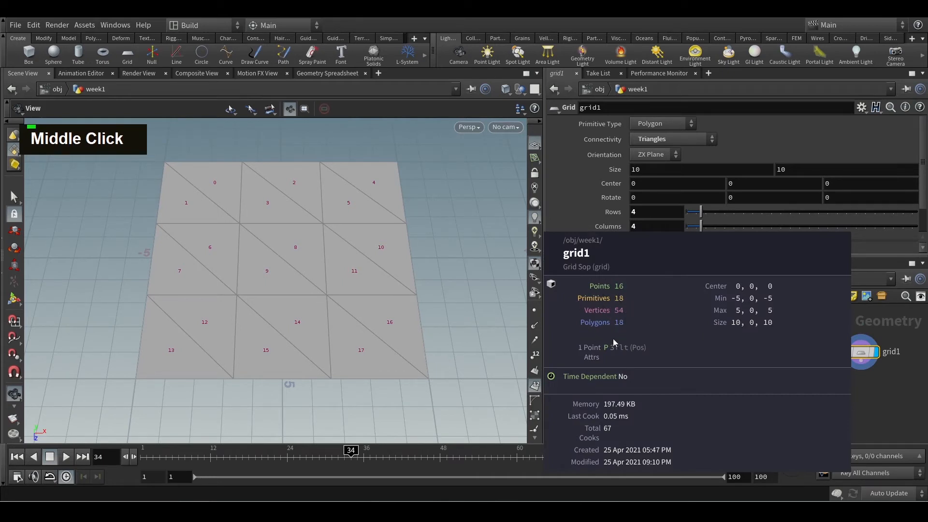
Display vertex markers, points and point numbers on the triangulated grid alongside its primitive numbers
click(534, 415)
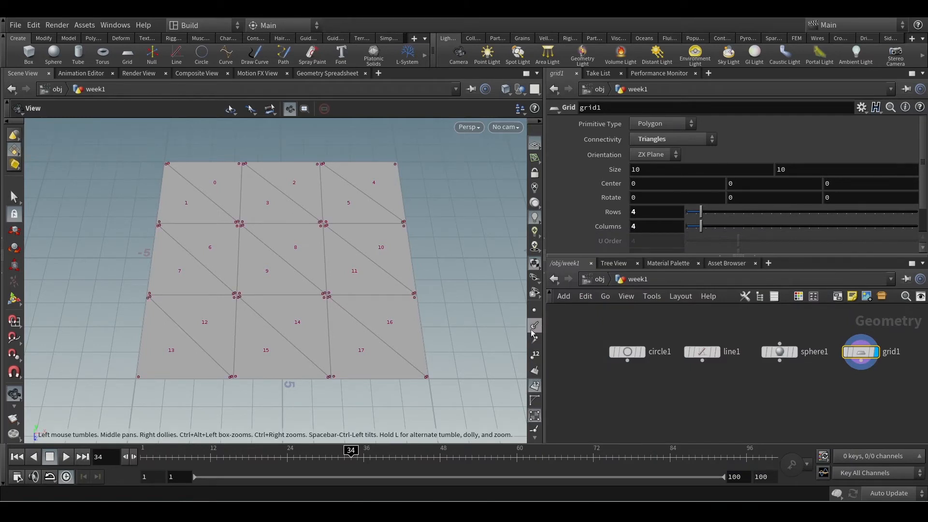
click(534, 310)
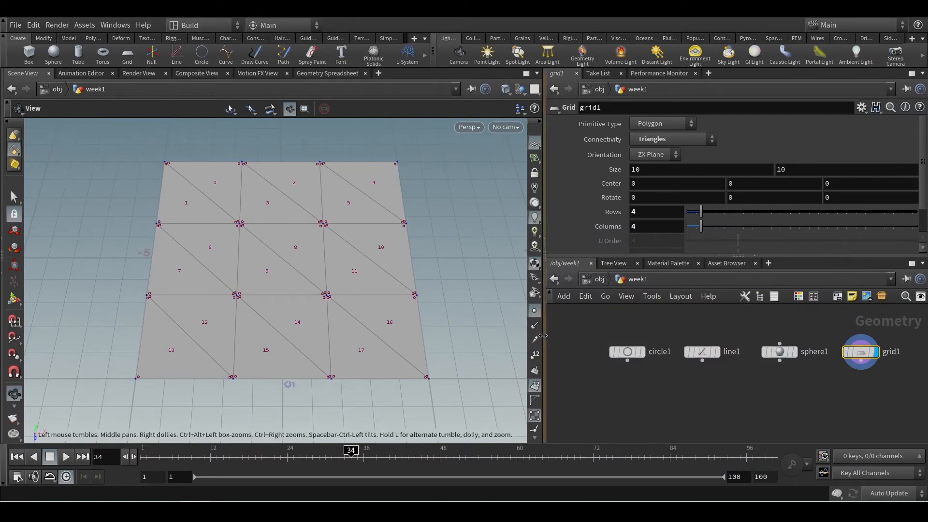
click(536, 358)
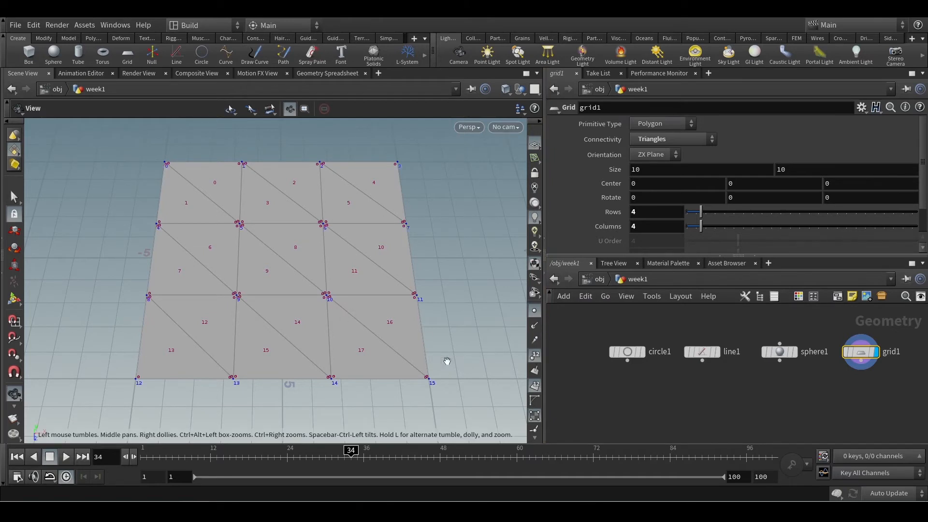
Hide the grid's vertex markers, primitive numbers, point numbers and points so only the plain triangulated surface shows
double_click(537, 439)
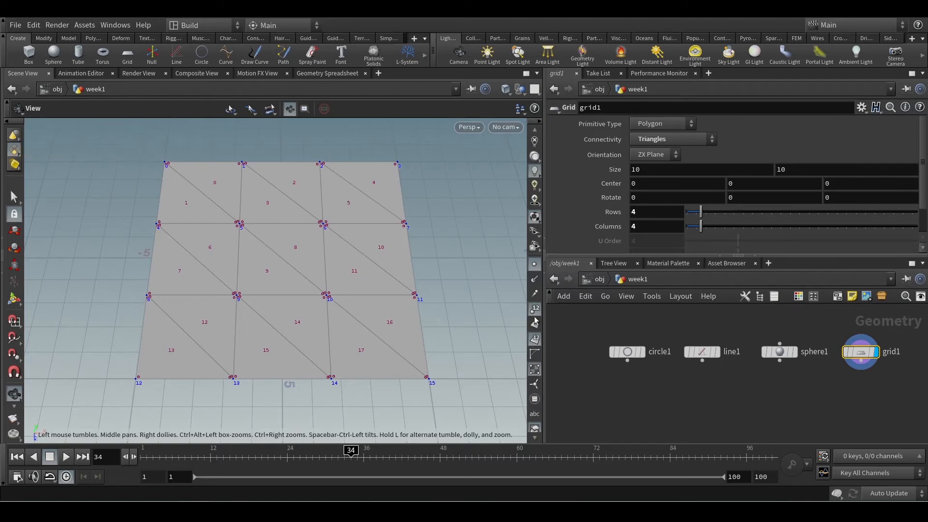
click(534, 370)
click(535, 341)
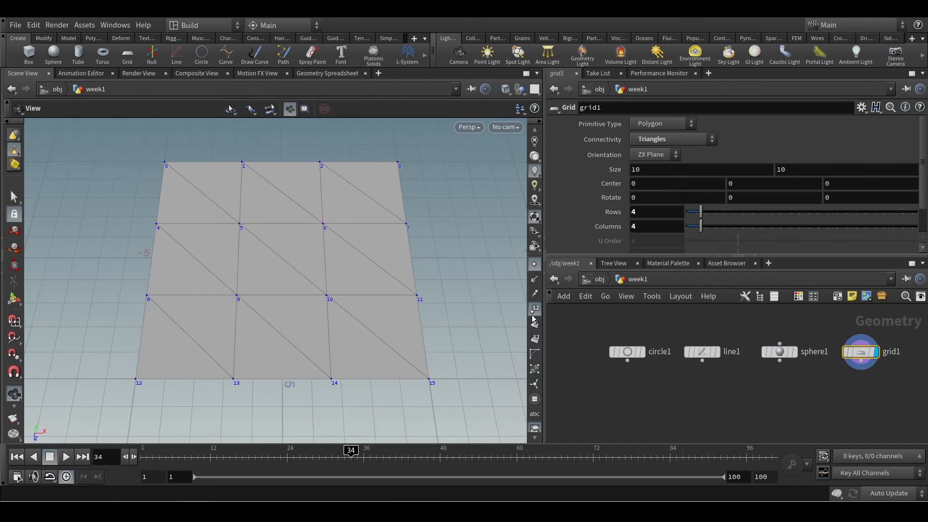
click(534, 310)
click(534, 263)
alt+scroll(371, 317, up, 3)
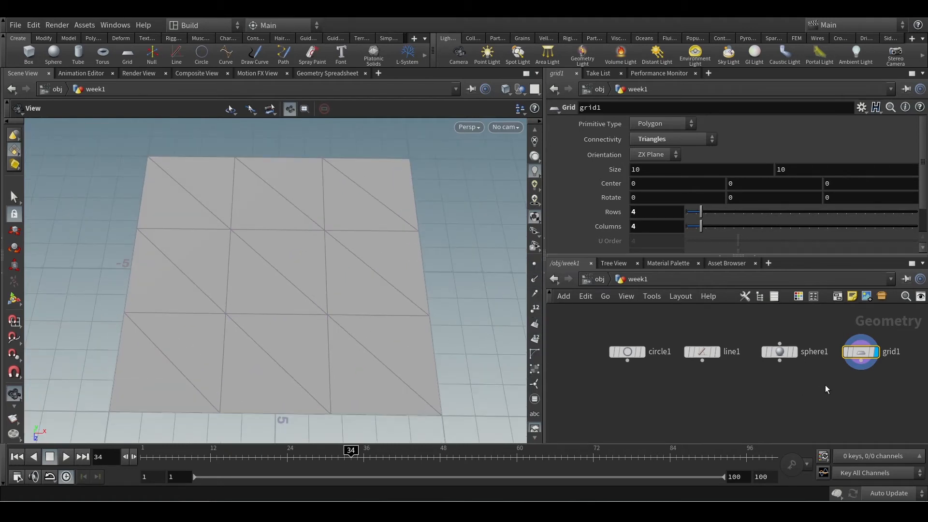
middle_drag(826, 389, 793, 385)
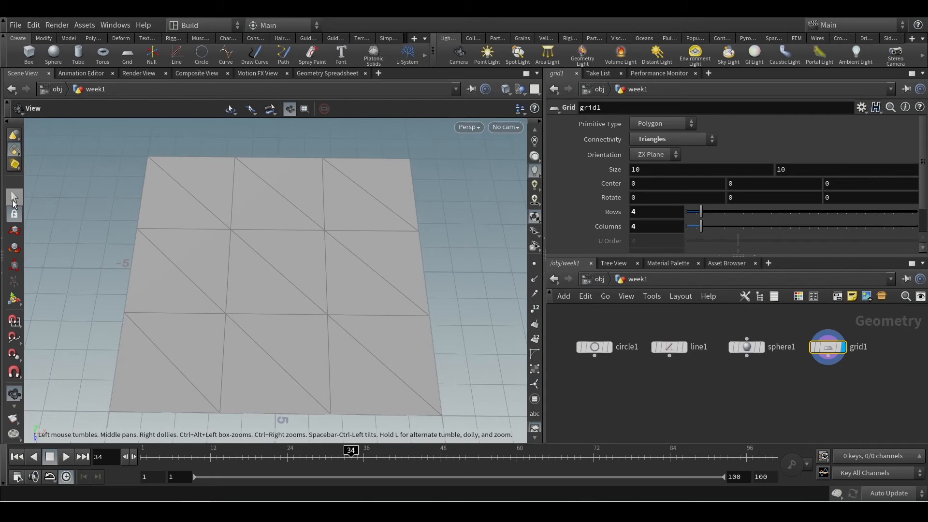
click(15, 196)
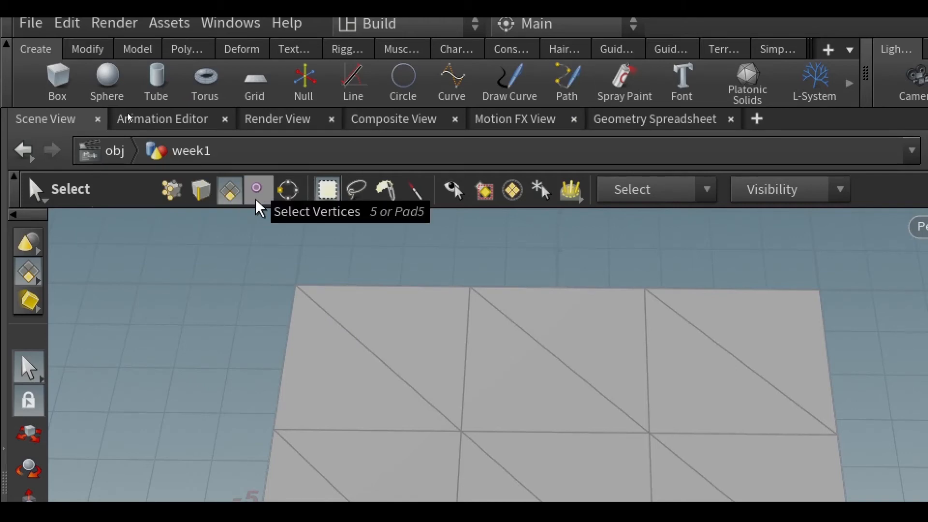
key(Escape)
key(Escape)
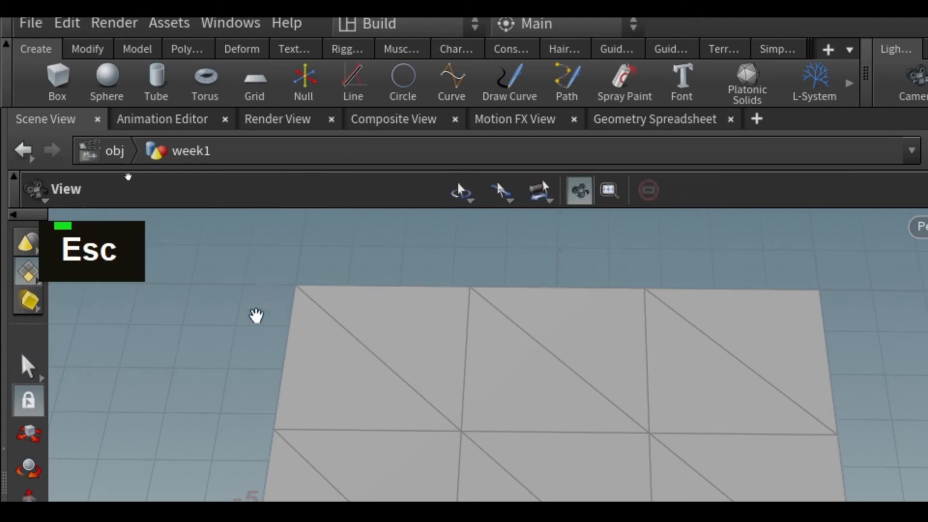
key(ctrl+4)
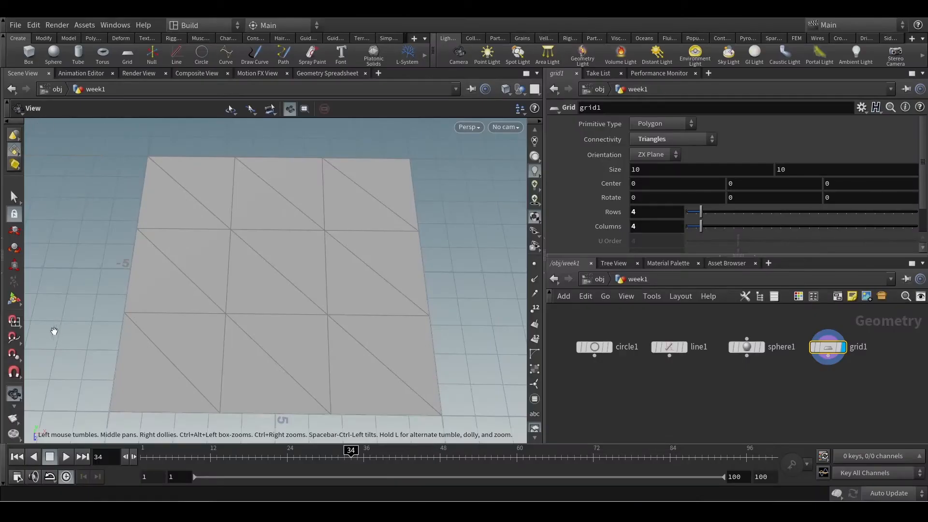
Select six of the grid's triangles (primitives 3, 5, 9, 11, 12 and 15) and move them up about 1.83 in Y
click(15, 198)
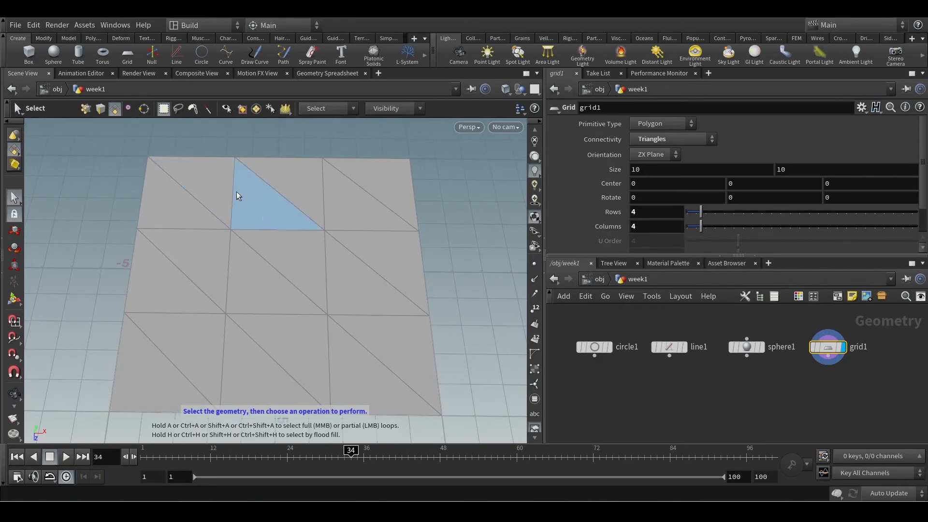
click(259, 213)
shift+click(261, 276)
shift+click(271, 334)
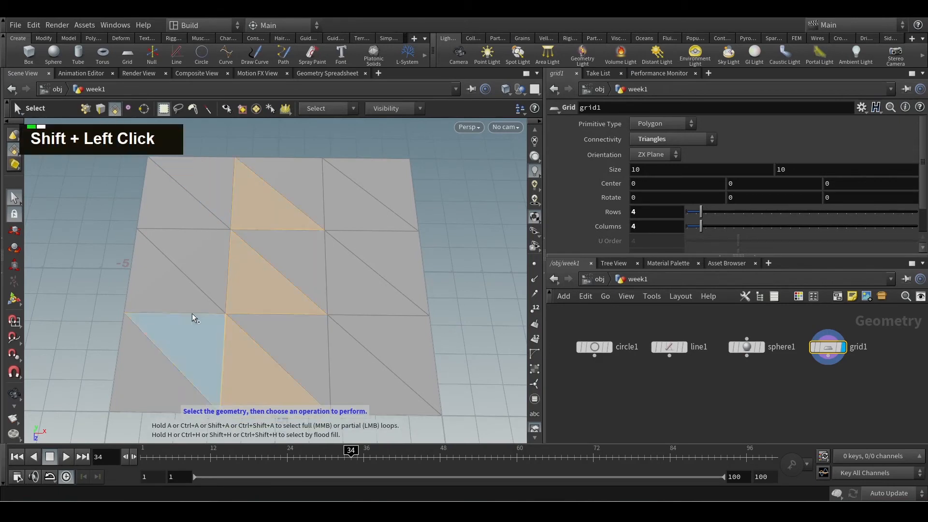
shift+click(343, 269)
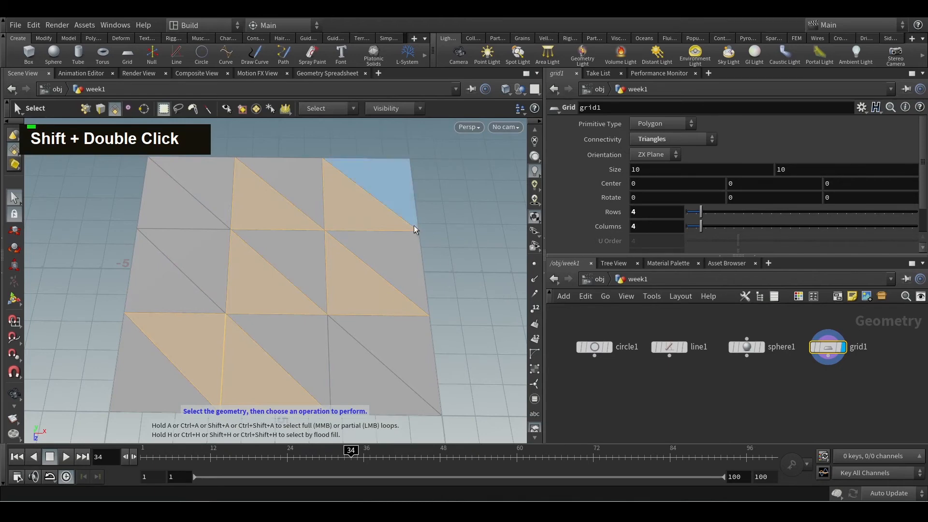
alt+drag(446, 294, 434, 239)
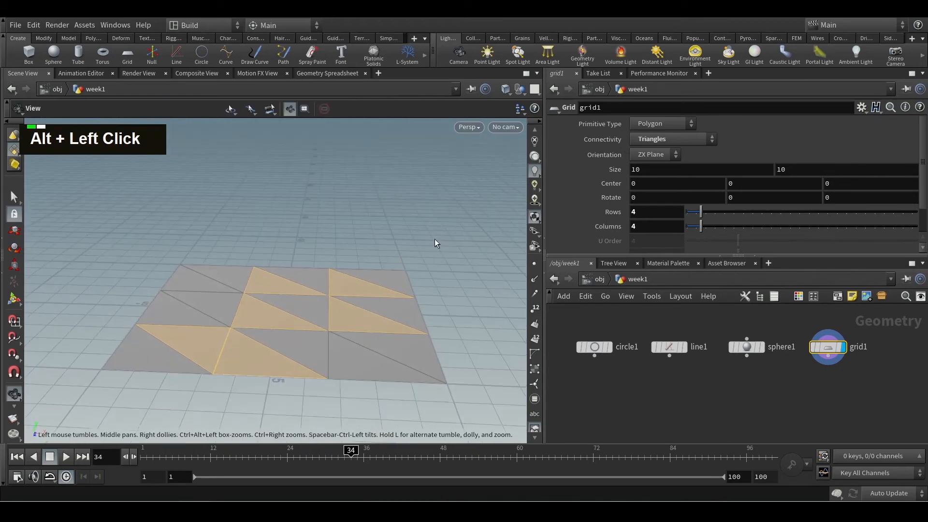
click(18, 234)
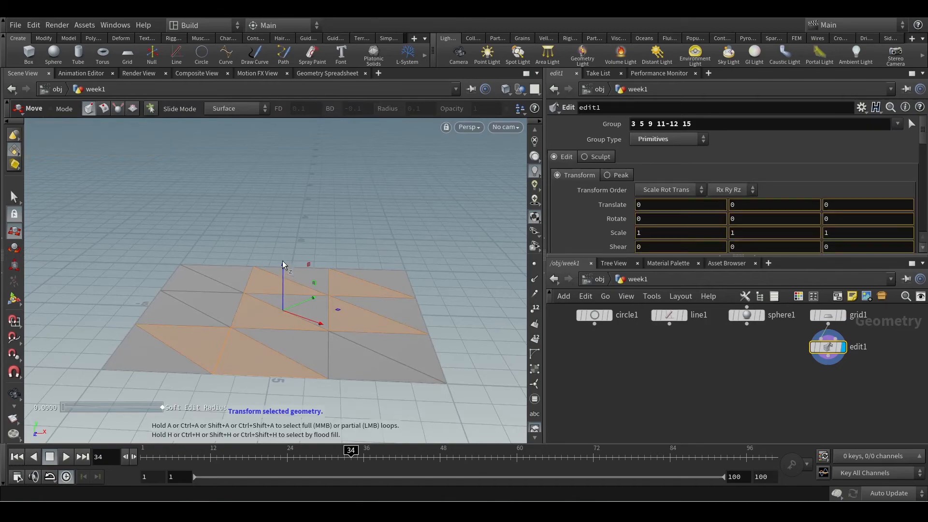
drag(282, 260, 277, 215)
alt+drag(404, 243, 351, 291)
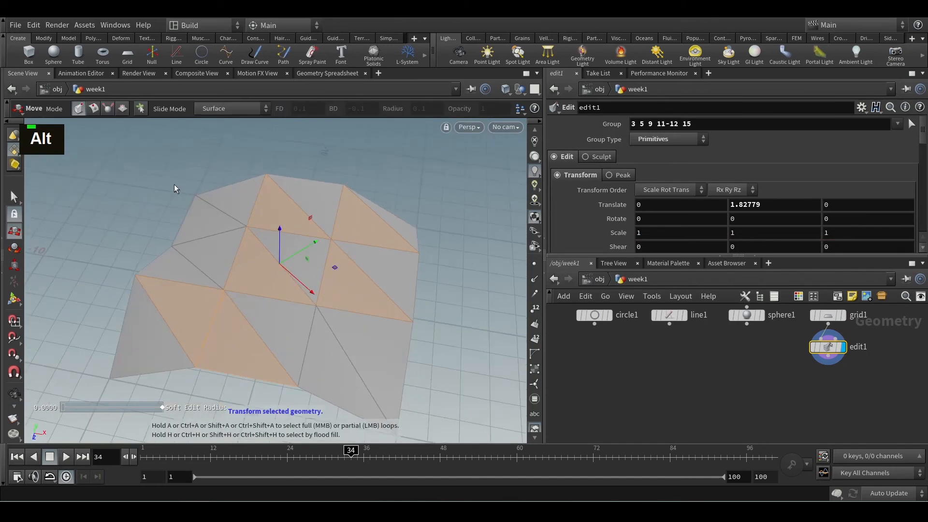
In edge selection mode, select edges p9-10 and p1-6 and move them about 1.59 up in Y and -0.07 in X
key(s)
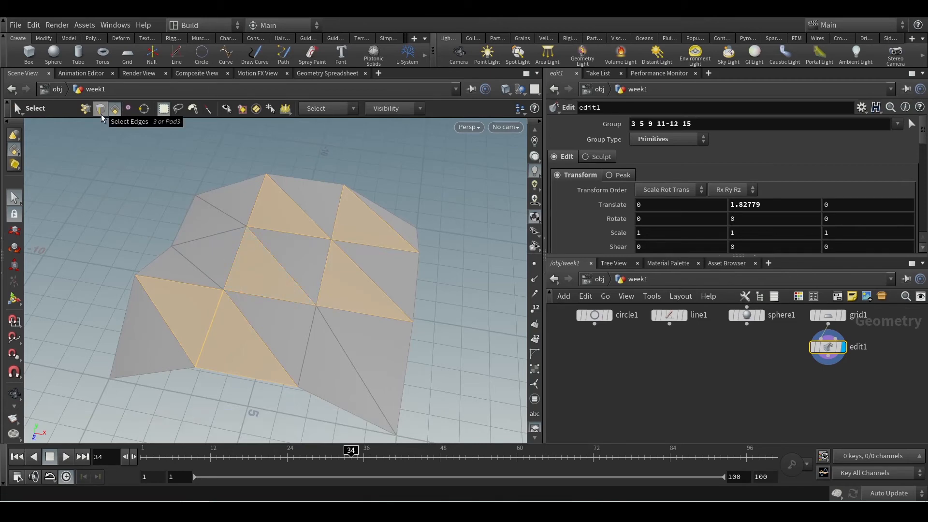
click(101, 114)
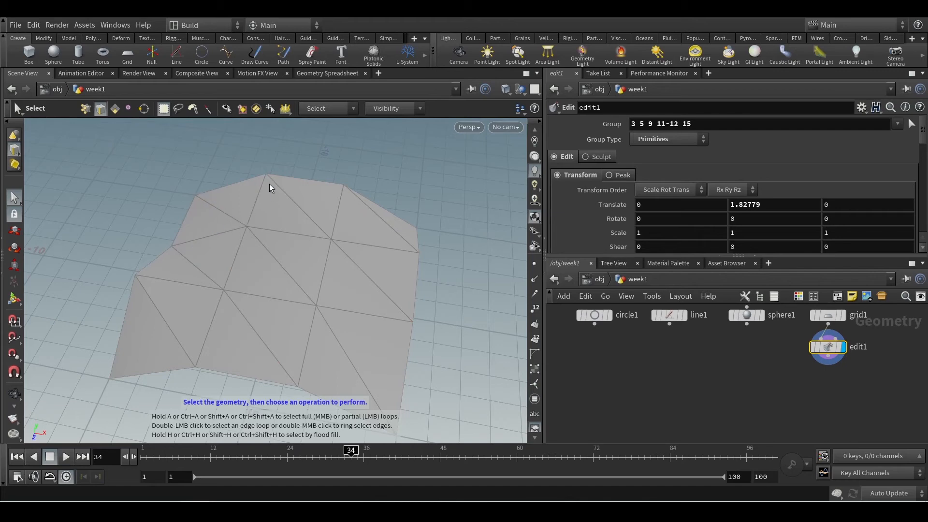
alt+drag(298, 293, 153, 343)
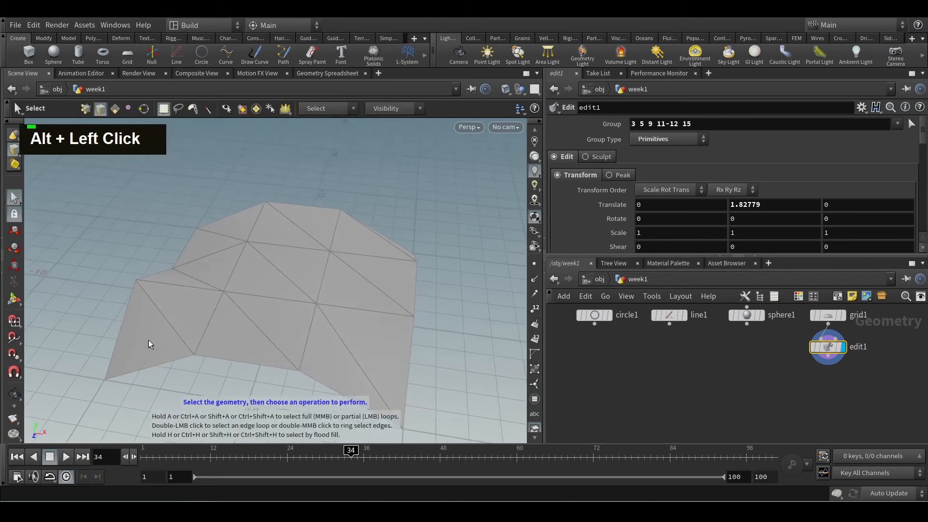
alt+scroll(178, 363, up, 4)
alt+drag(213, 367, 212, 391)
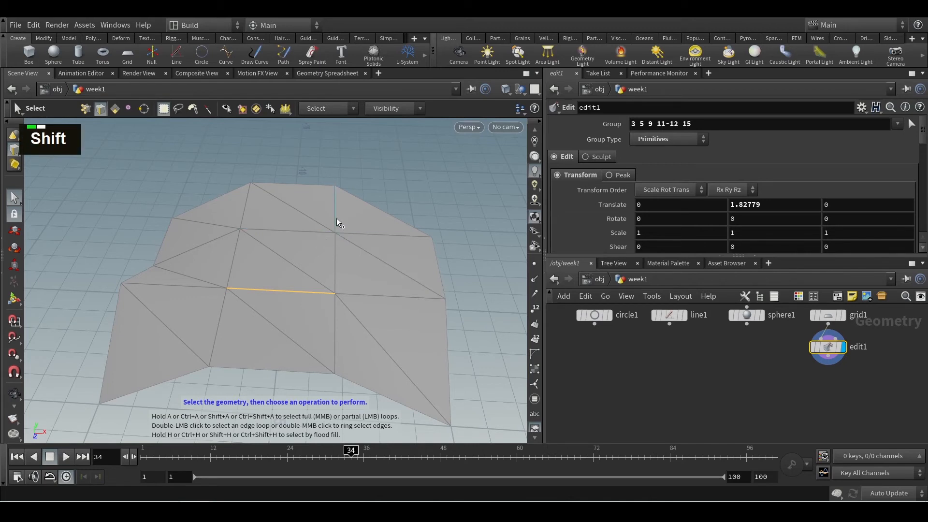
shift+click(305, 216)
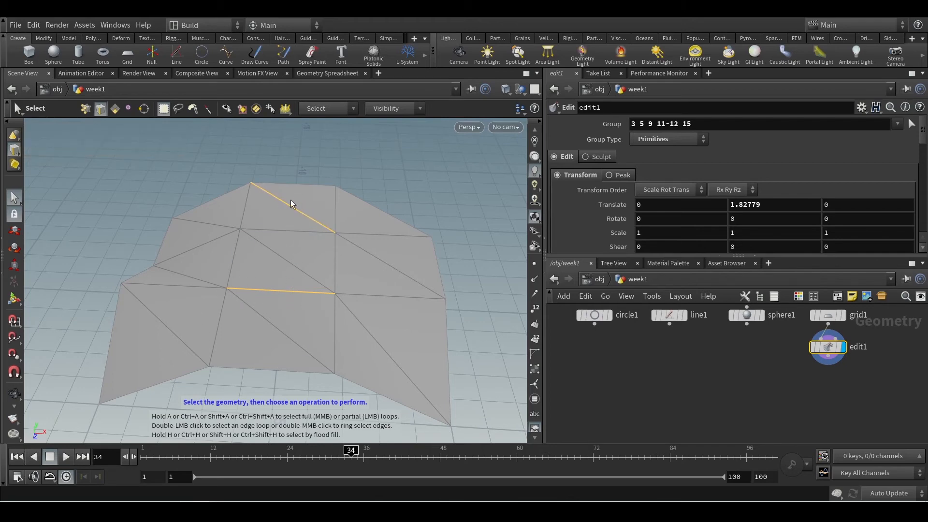
click(14, 231)
drag(286, 194, 280, 148)
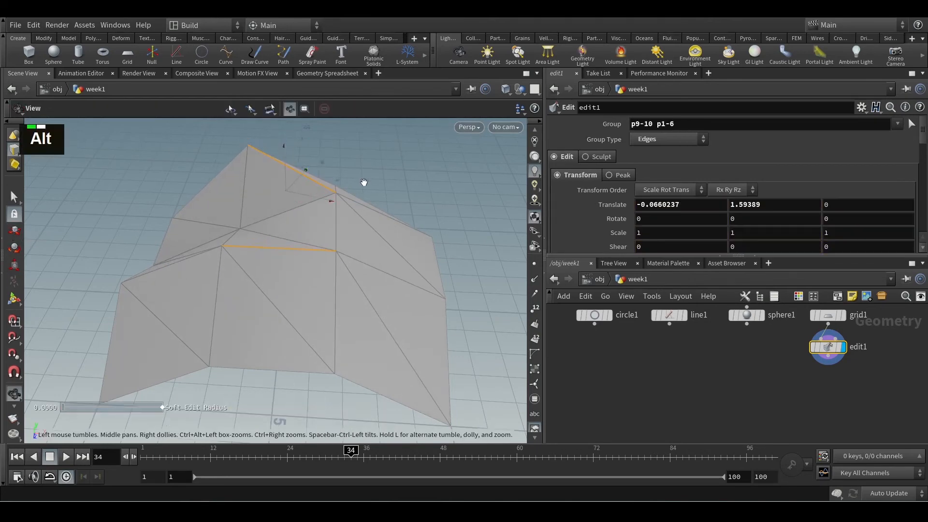
alt+drag(362, 182, 317, 270)
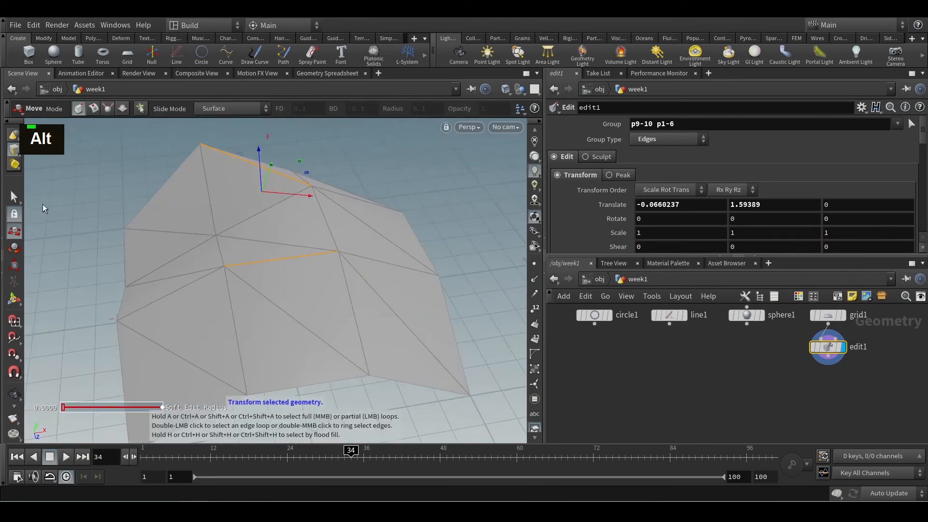
Switch to selecting points and select the grid's front corner point
click(15, 198)
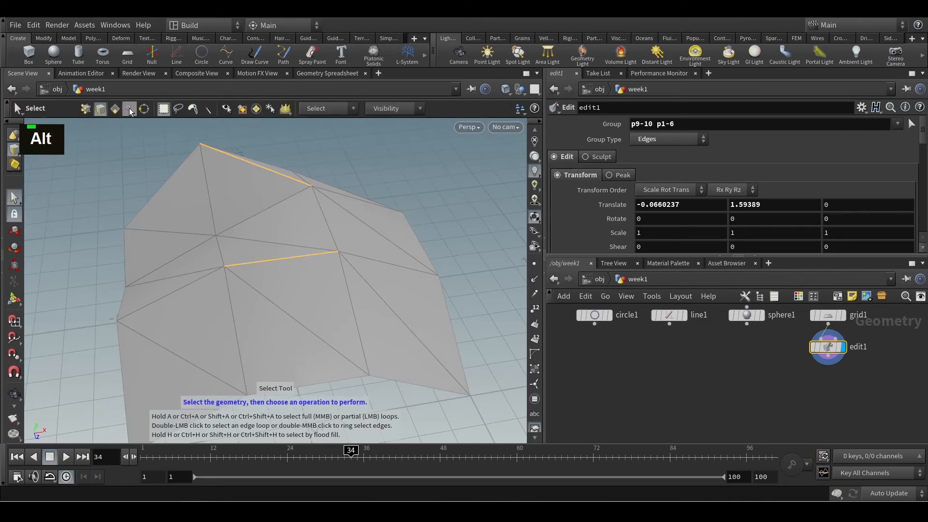
click(86, 109)
alt+drag(414, 330, 215, 230)
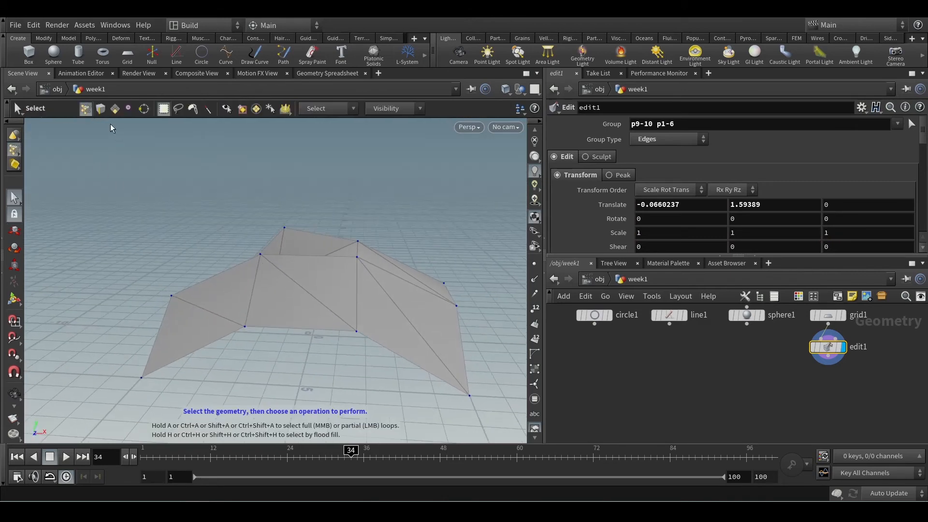
alt+middle_drag(471, 394, 409, 359)
click(408, 359)
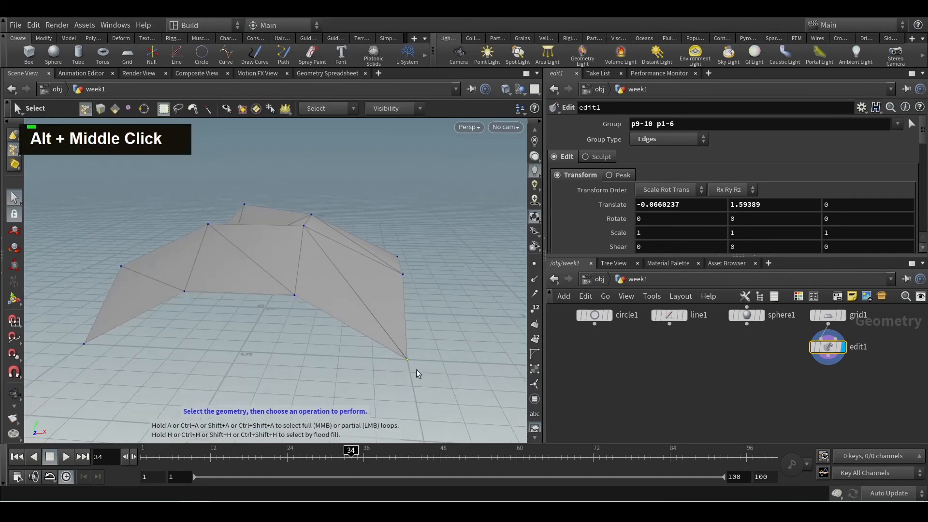
Add the neighbouring border point beside the selected corner point to the selection
alt+drag(442, 353, 433, 359)
alt+scroll(416, 357, down, 4)
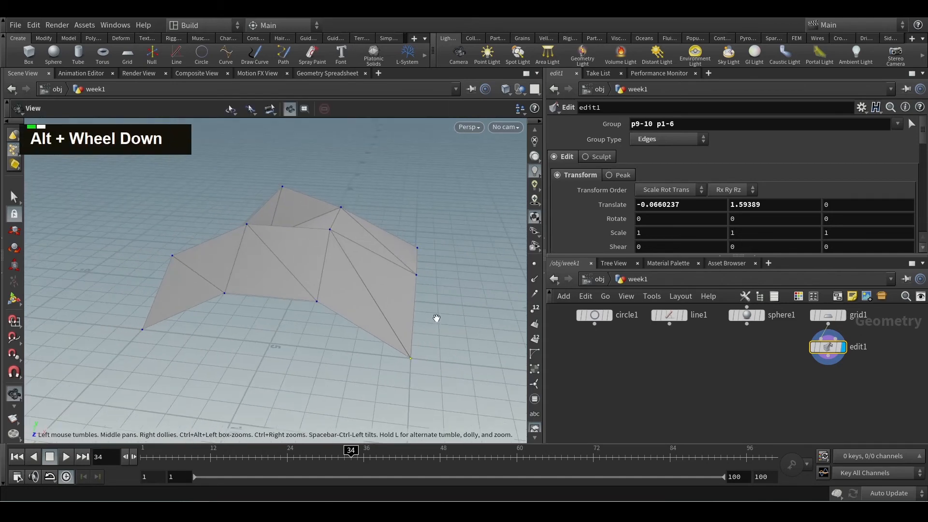
alt+scroll(399, 357, down, 1)
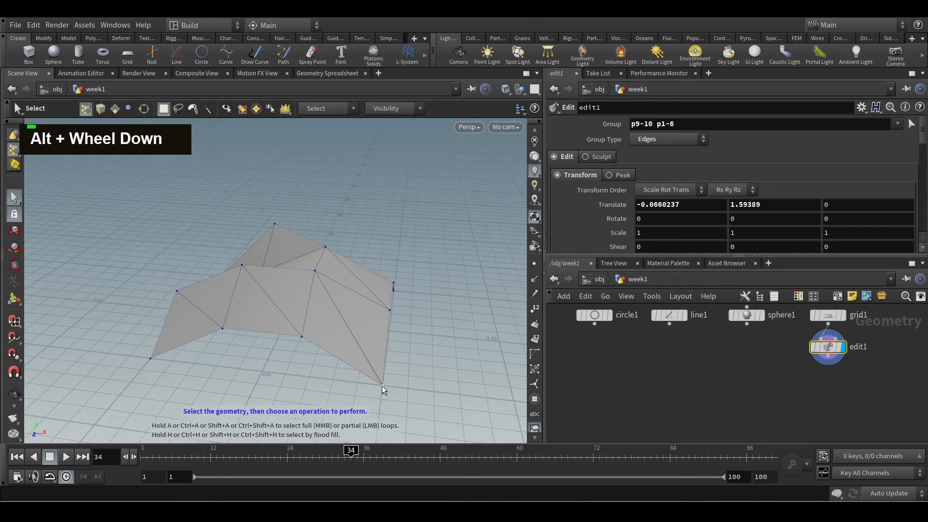
alt+scroll(408, 365, up, 5)
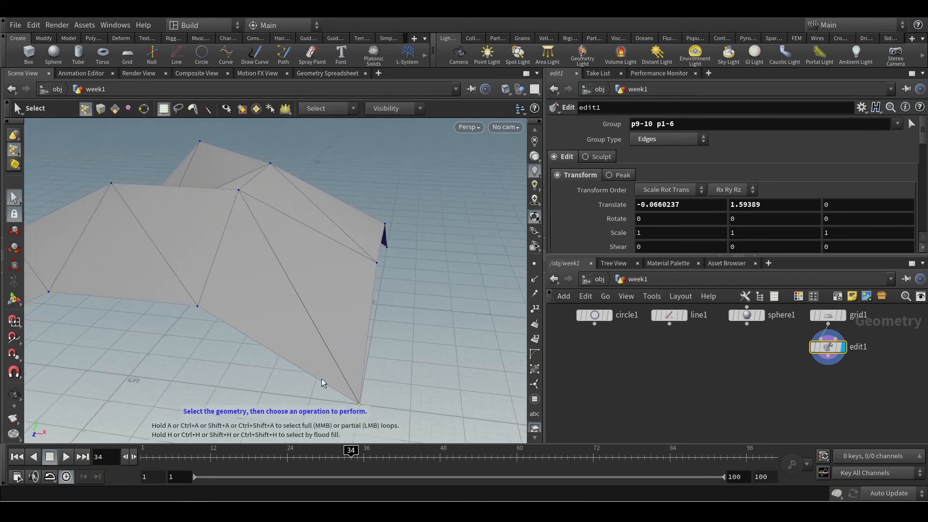
alt+scroll(386, 370, down, 2)
alt+middle_drag(403, 360, 362, 360)
alt+drag(362, 360, 379, 369)
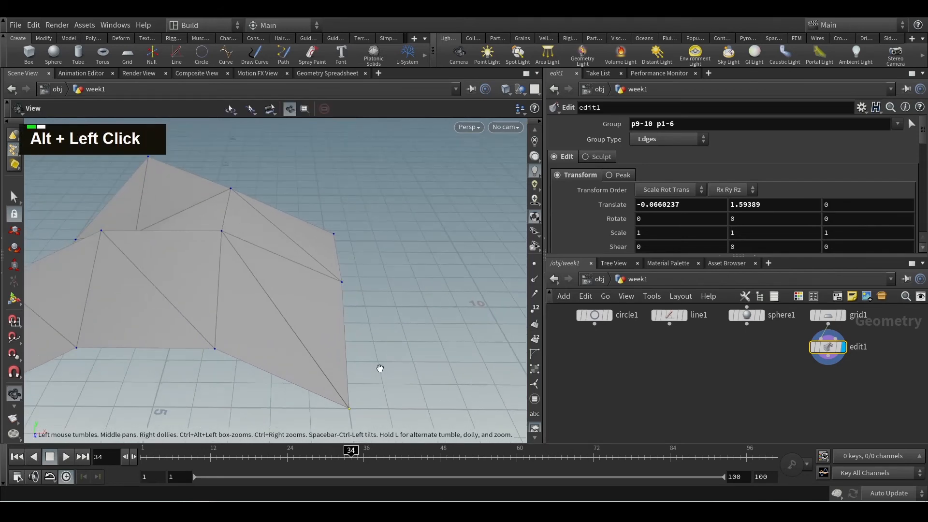
alt+scroll(377, 368, down, 2)
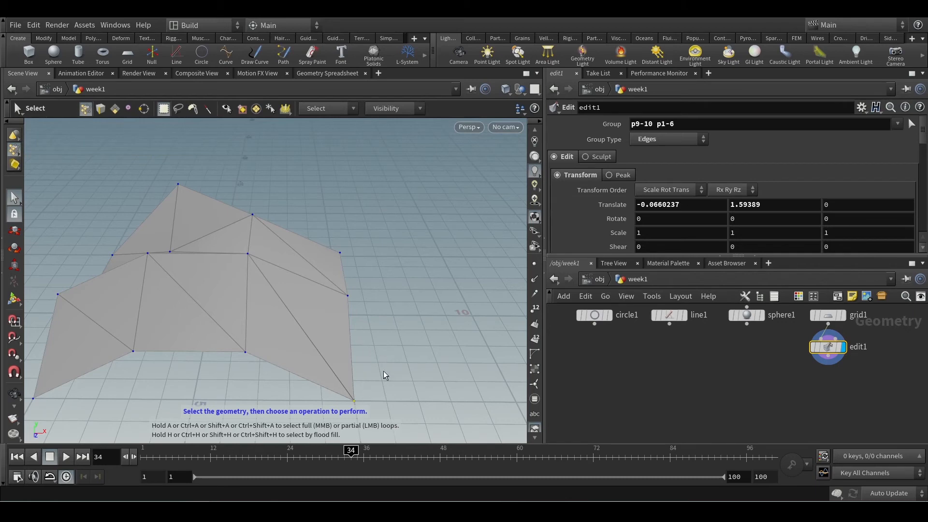
key(shift)
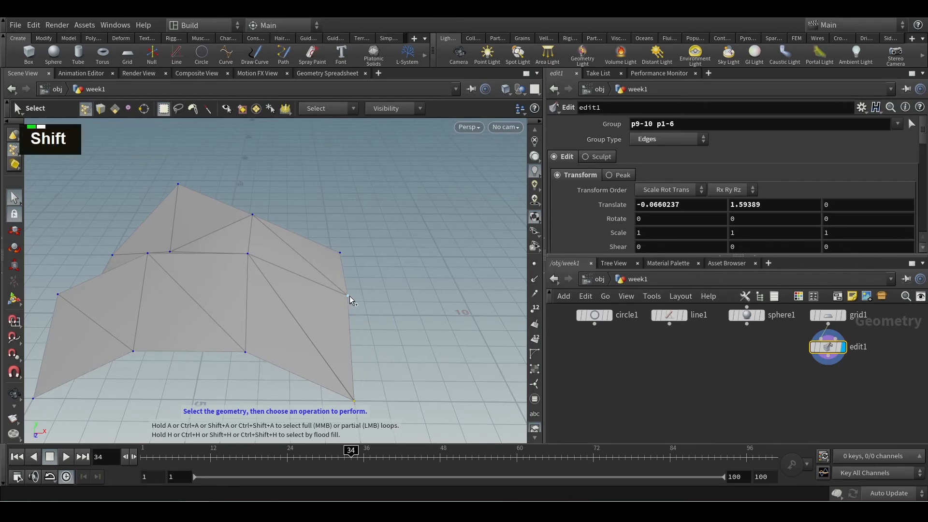
shift+click(349, 295)
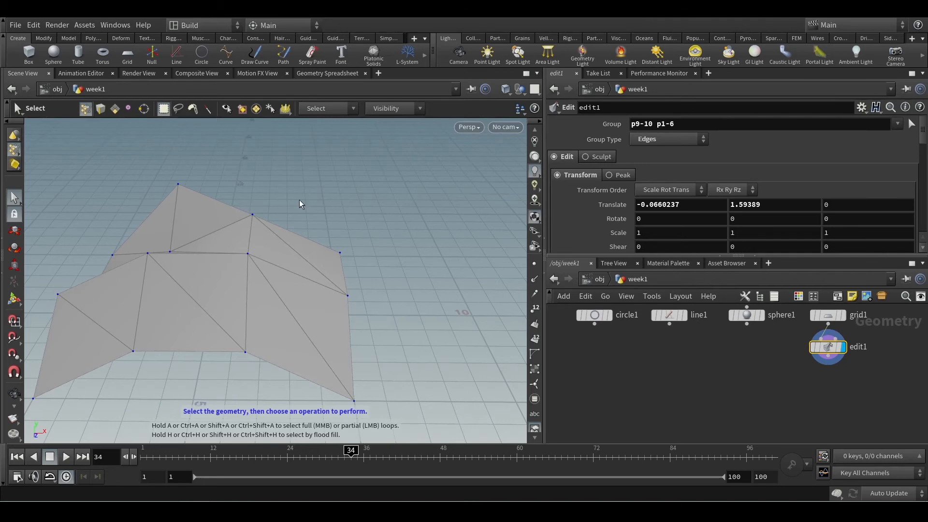
Box-select the four points along the grid's border (3, 7, 11 and 15) and move them about 1.78 in X, -0.90 in Y and 0.04 in Z
drag(411, 191, 306, 417)
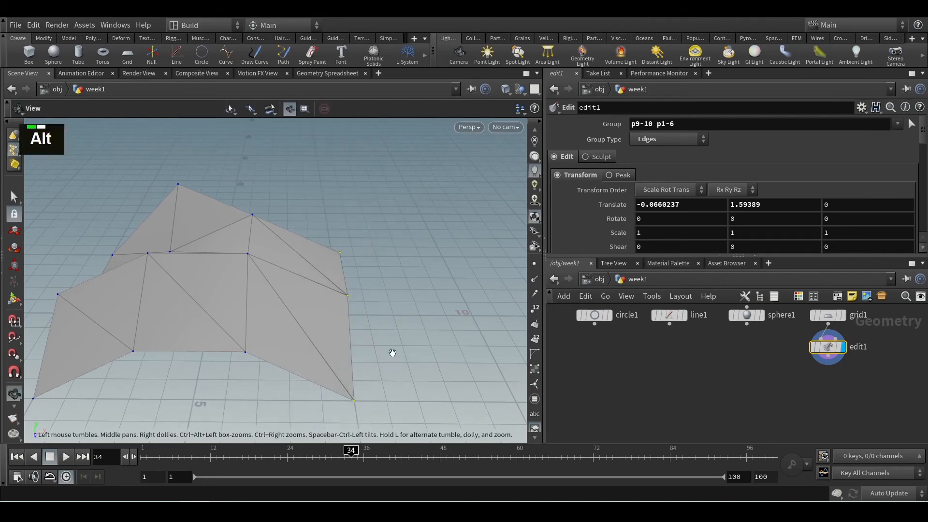
alt+middle_drag(392, 352, 348, 321)
alt+drag(348, 321, 345, 302)
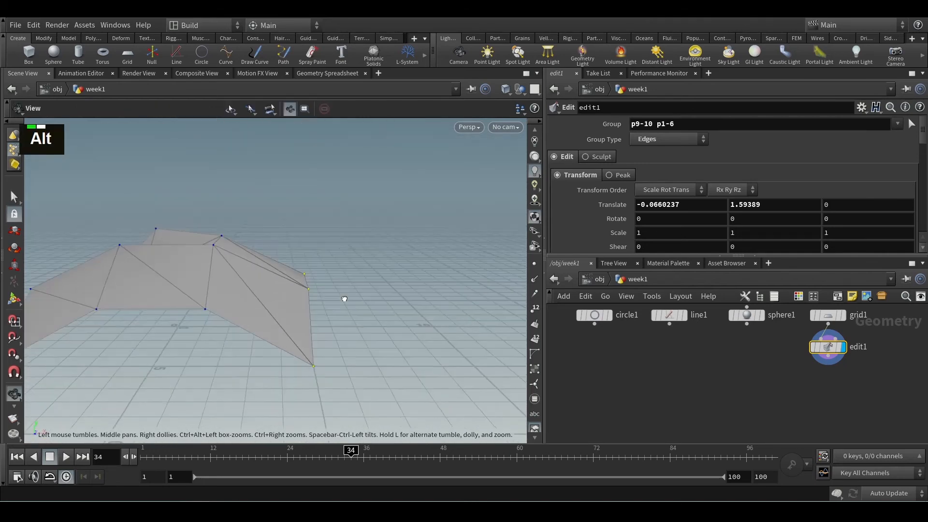
click(14, 231)
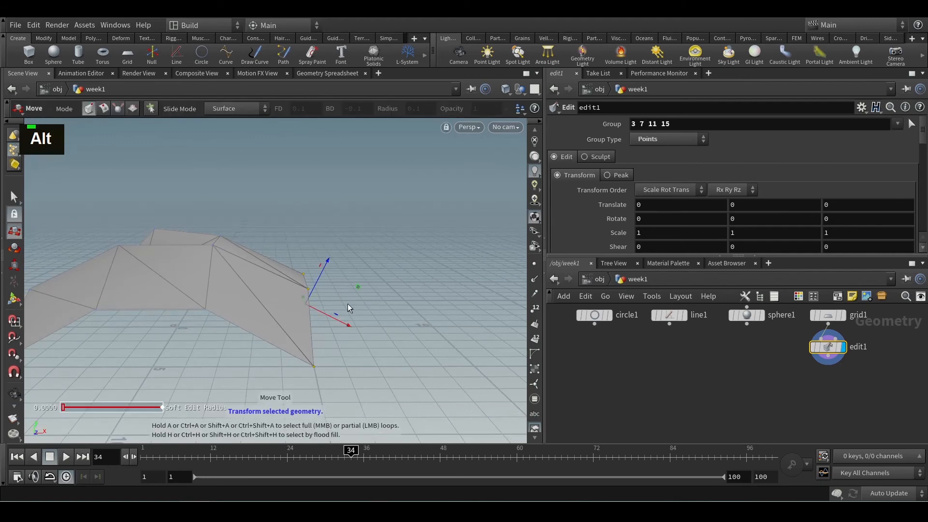
drag(357, 331, 409, 345)
alt+drag(408, 344, 401, 302)
alt+middle_drag(401, 302, 316, 291)
alt+drag(316, 291, 386, 323)
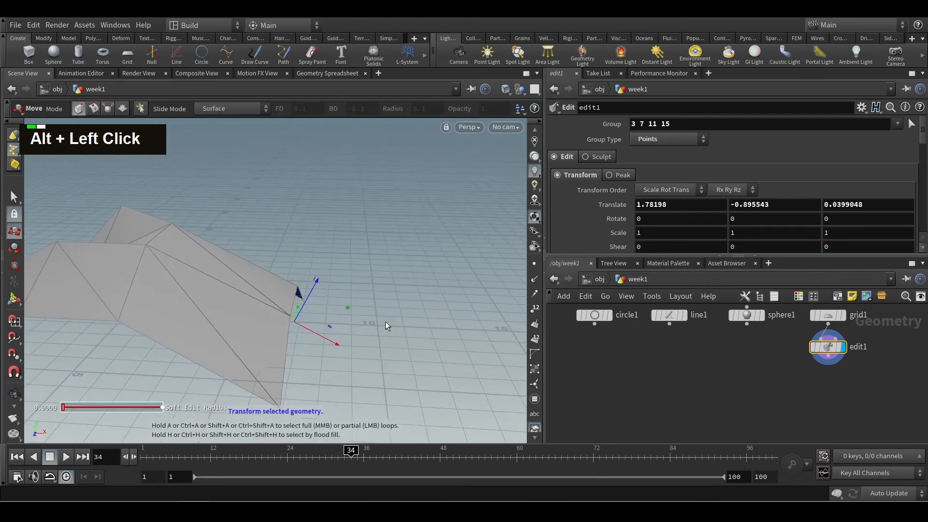
Select a group of the grid's points by drawing a freehand lasso around them
click(15, 199)
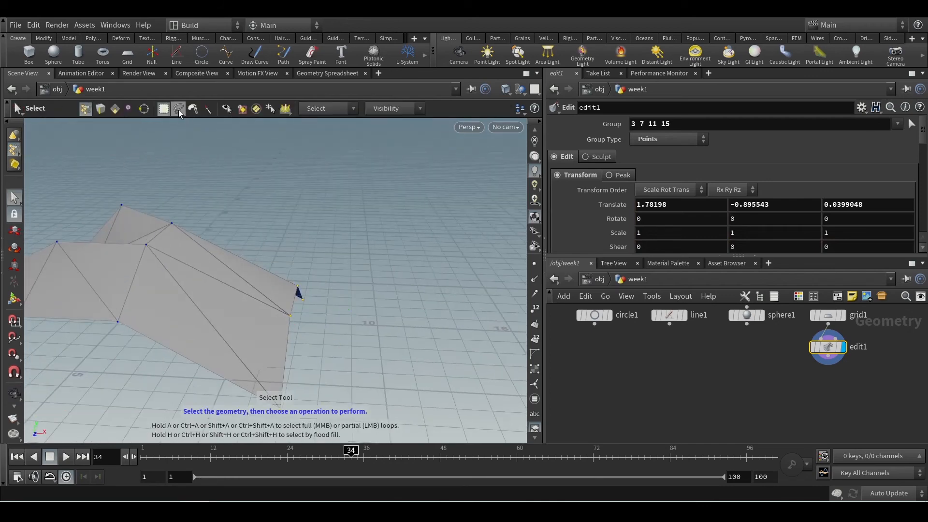
alt+scroll(295, 240, down, 2)
alt+drag(294, 241, 263, 291)
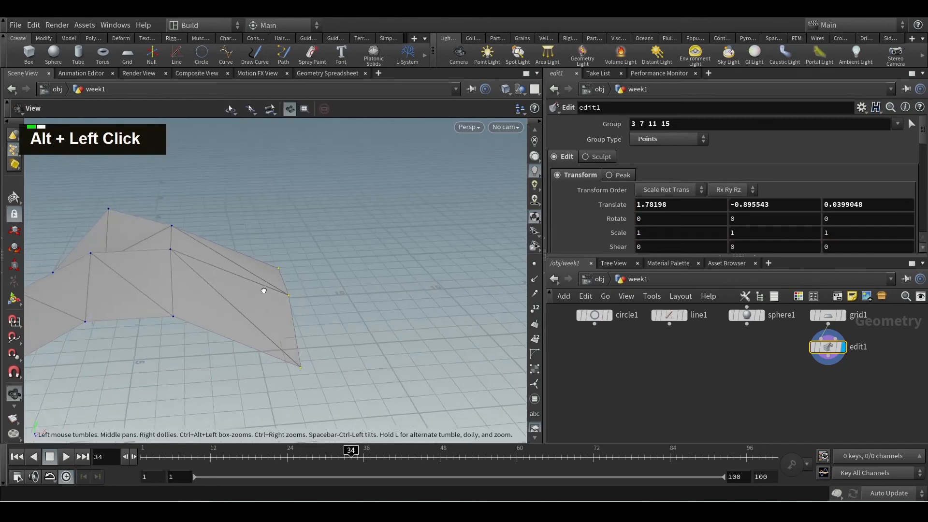
alt+middle_drag(264, 290, 368, 285)
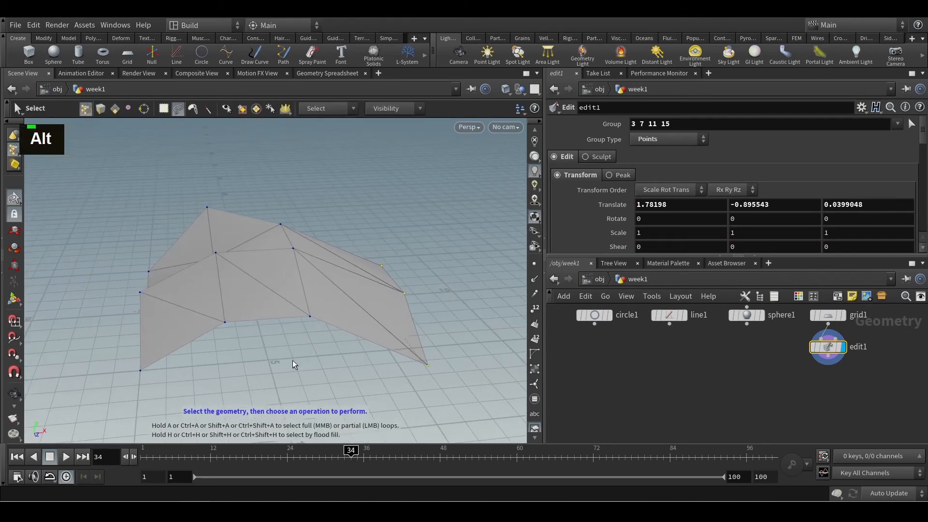
mouse_move(283, 362)
mouse_down()
mouse_move(149, 297)
mouse_move(94, 215)
mouse_move(243, 134)
mouse_move(317, 241)
mouse_move(329, 280)
mouse_move(307, 369)
mouse_up()
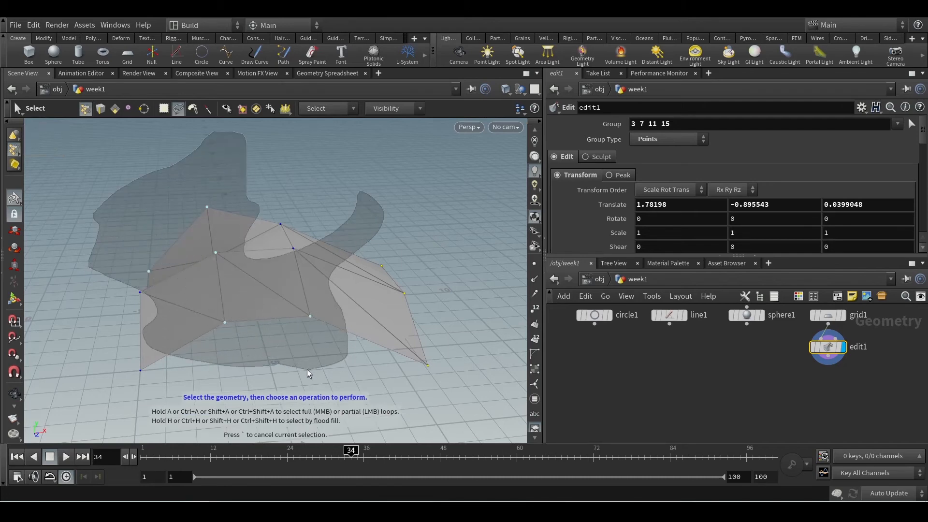
drag(235, 303, 170, 293)
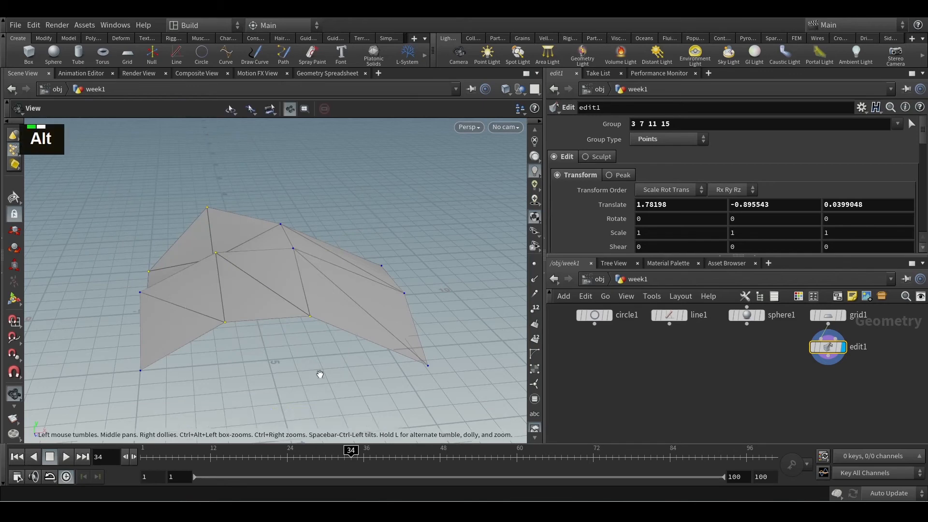
mouse_move(321, 375)
alt+mouse_down()
mouse_move(368, 366)
mouse_move(372, 346)
mouse_move(335, 371)
alt+mouse_up()
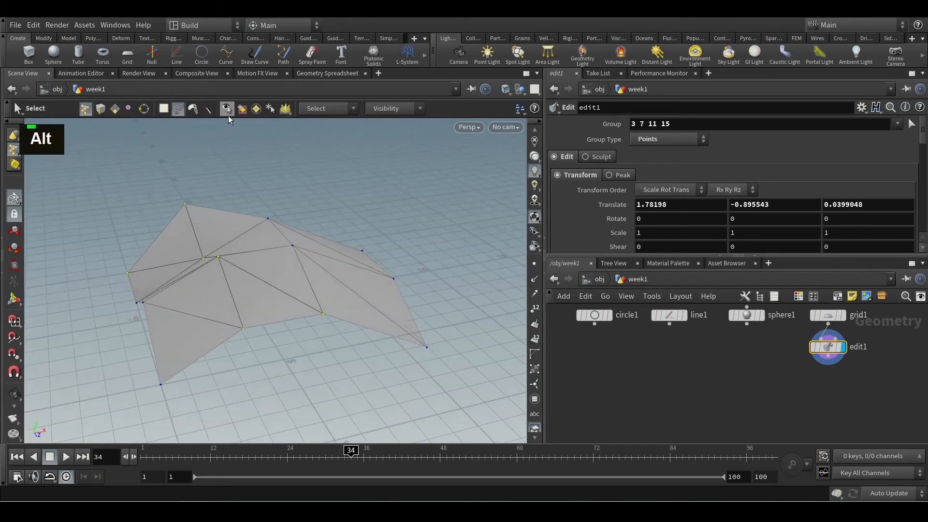
Switch to brush selection and set it to pick primitives instead of points
click(196, 108)
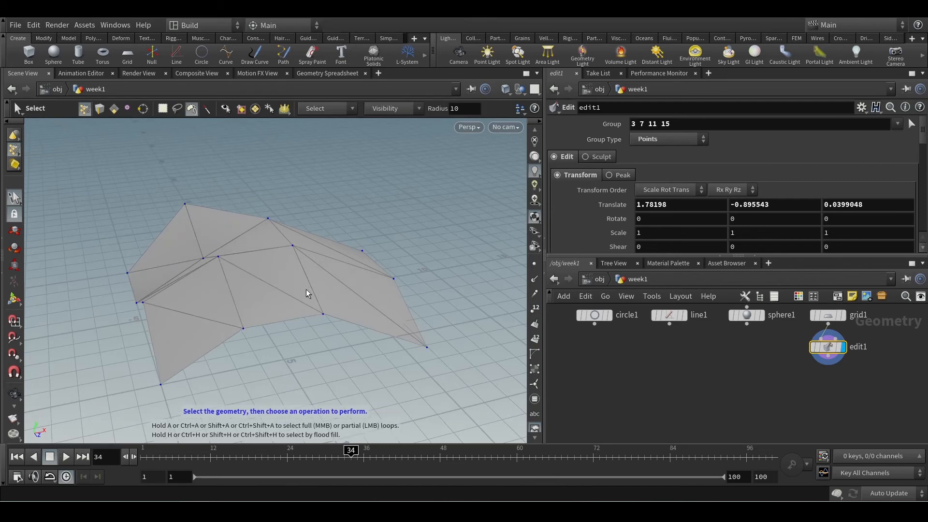
alt+middle_drag(315, 310, 308, 325)
alt+drag(309, 325, 269, 329)
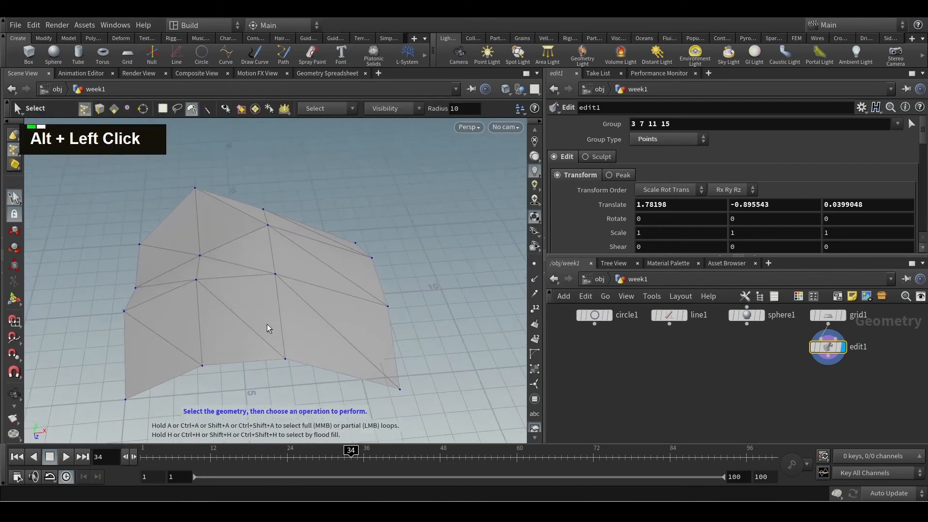
click(116, 112)
click(448, 243)
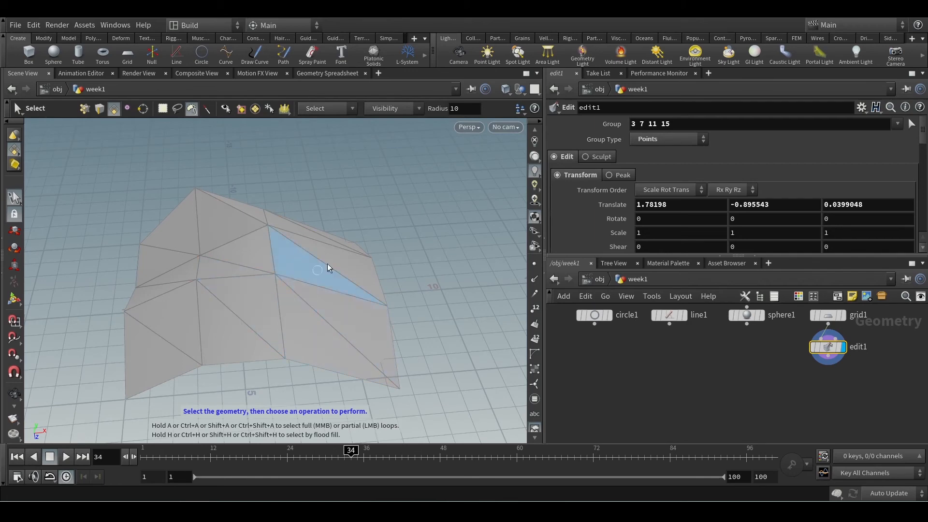
Try smaller and larger selection brush radii over the grid, finishing at a radius of 23
key(ctrl)
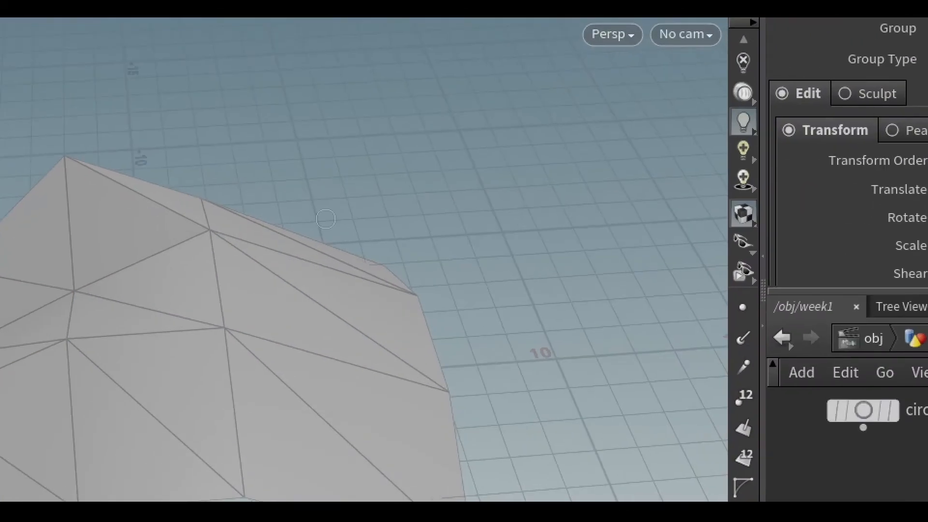
key(Escape)
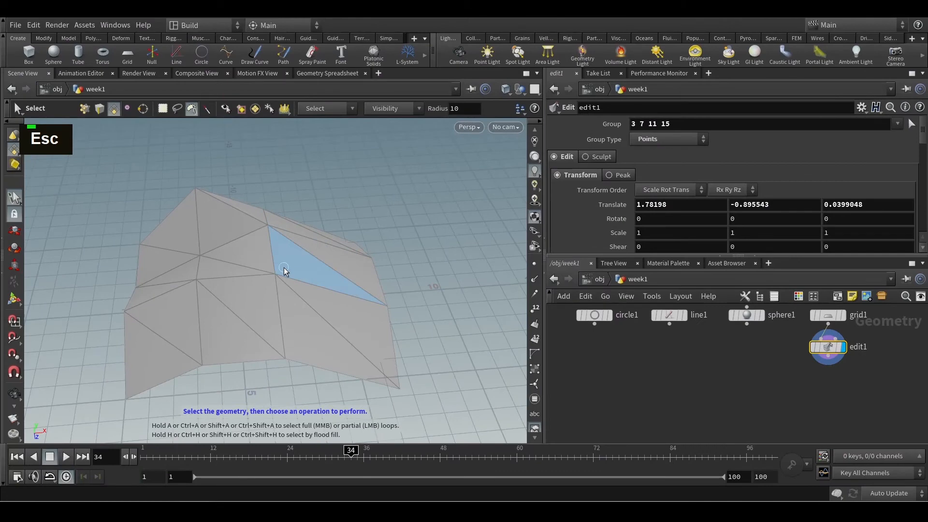
scroll(285, 271, up, 8)
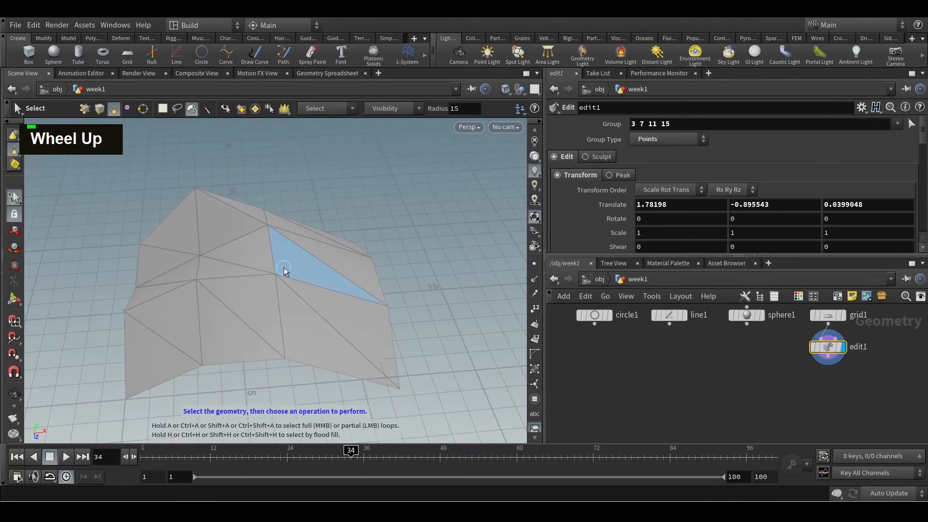
scroll(284, 271, down, 8)
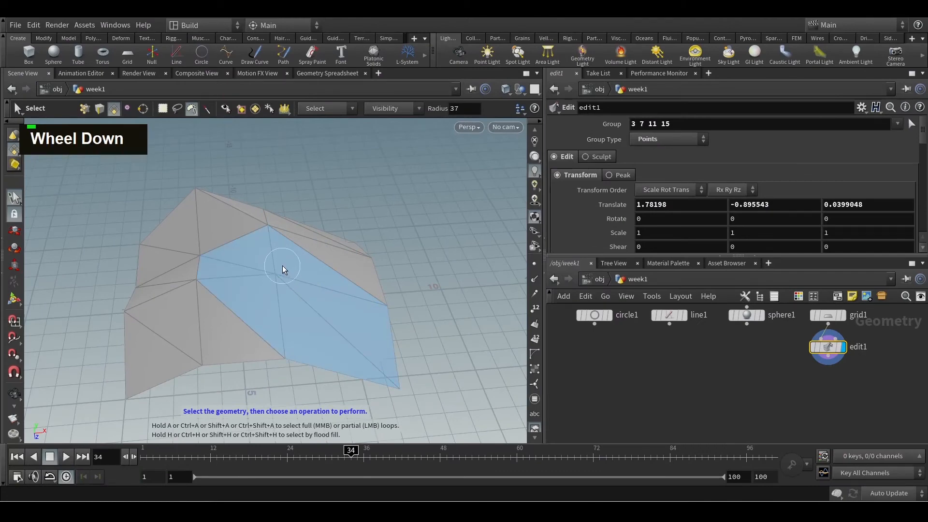
scroll(281, 271, up, 1)
scroll(280, 271, up, 4)
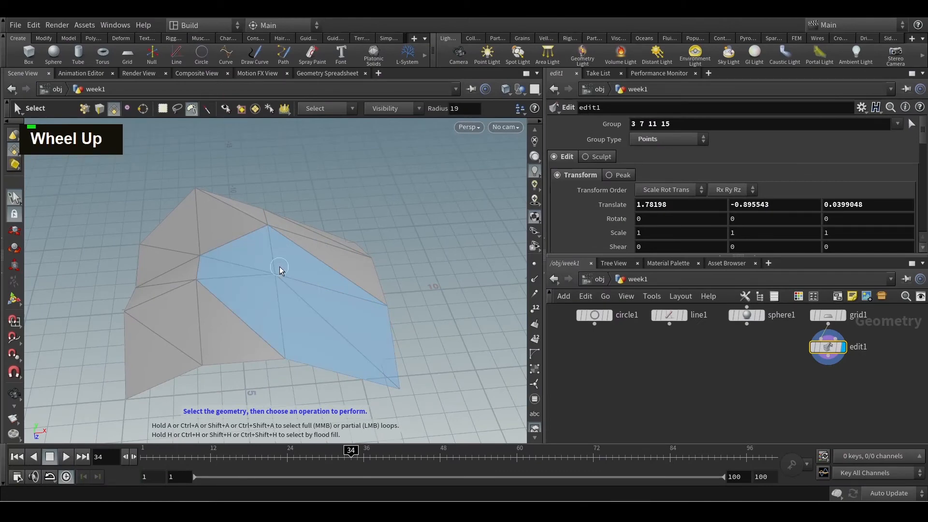
scroll(280, 273, down, 3)
scroll(279, 274, up, 4)
scroll(277, 274, down, 1)
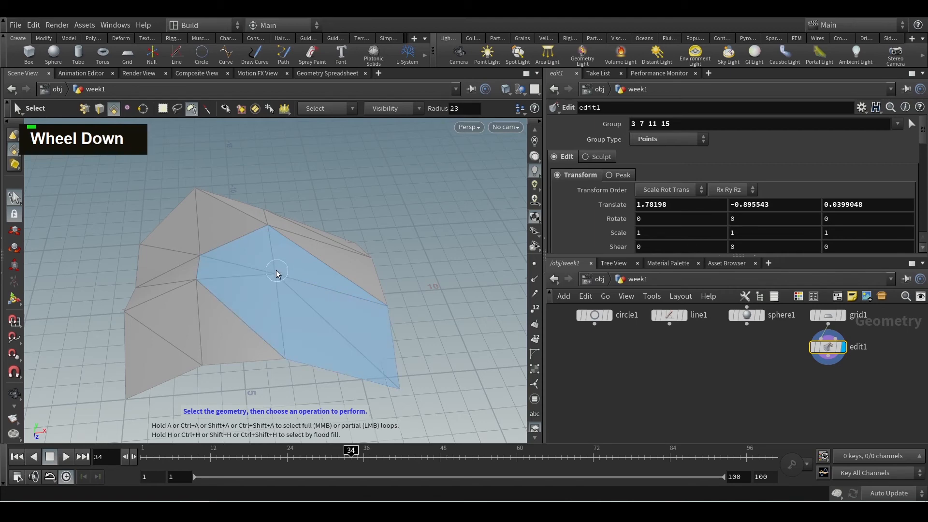
Switch to laser selection and sweep across the grid until all of its triangles are selected
click(204, 112)
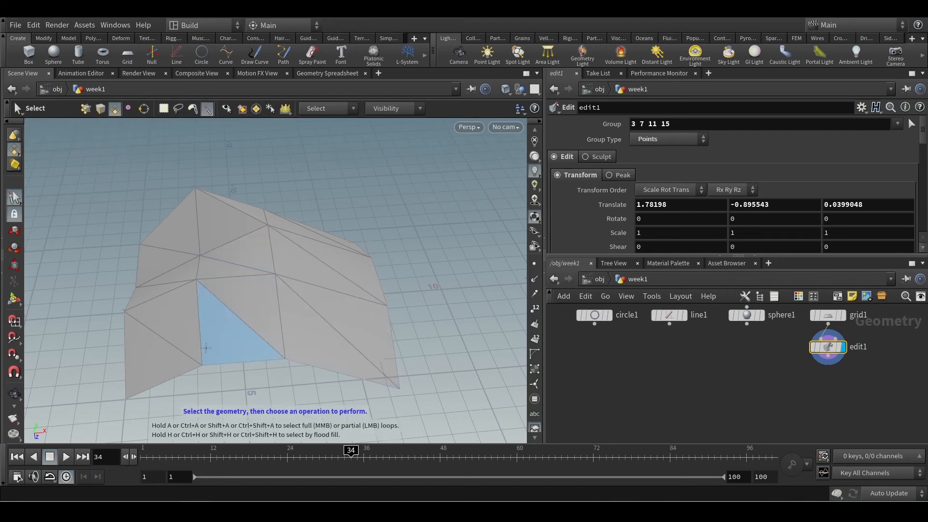
mouse_move(166, 347)
mouse_down()
mouse_move(186, 226)
mouse_move(309, 320)
mouse_move(247, 201)
mouse_up()
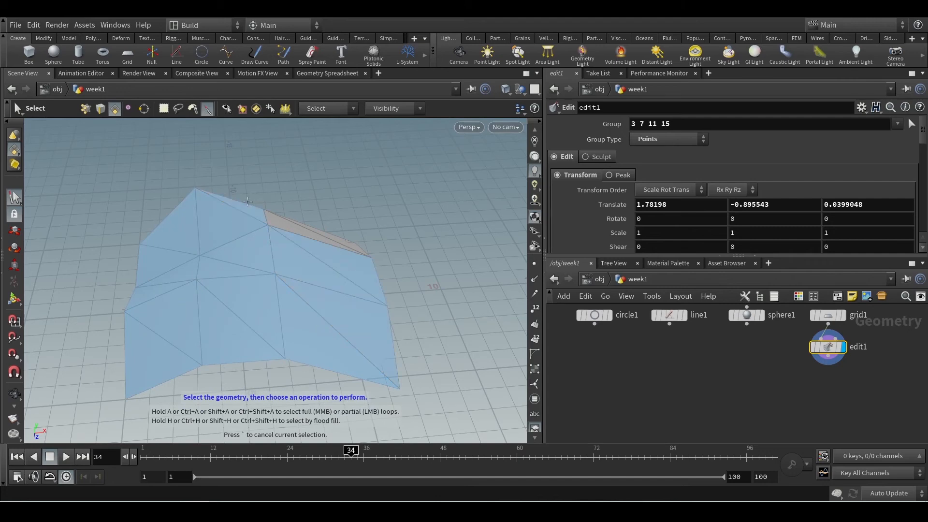
drag(328, 233, 311, 269)
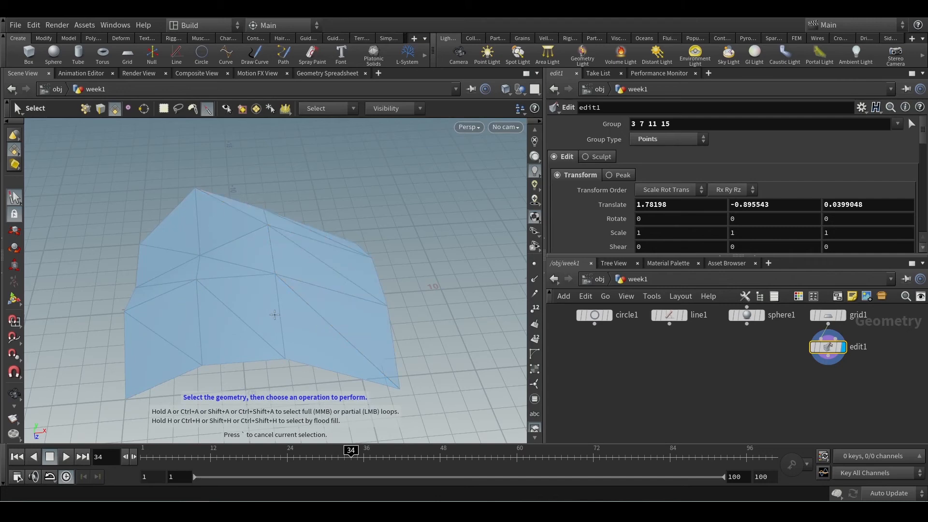
drag(229, 315, 246, 235)
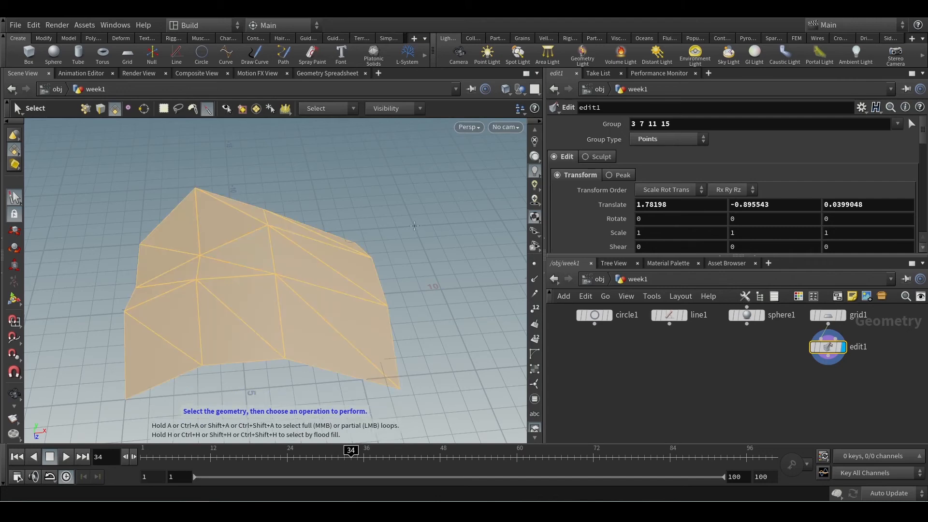
Clear the full selection and sweep to add and subtract triangles until only two near the grid's middle stay selected
click(387, 214)
mouse_move(348, 238)
mouse_down()
mouse_move(314, 328)
mouse_move(135, 239)
mouse_move(184, 234)
mouse_move(377, 290)
mouse_move(410, 266)
mouse_up()
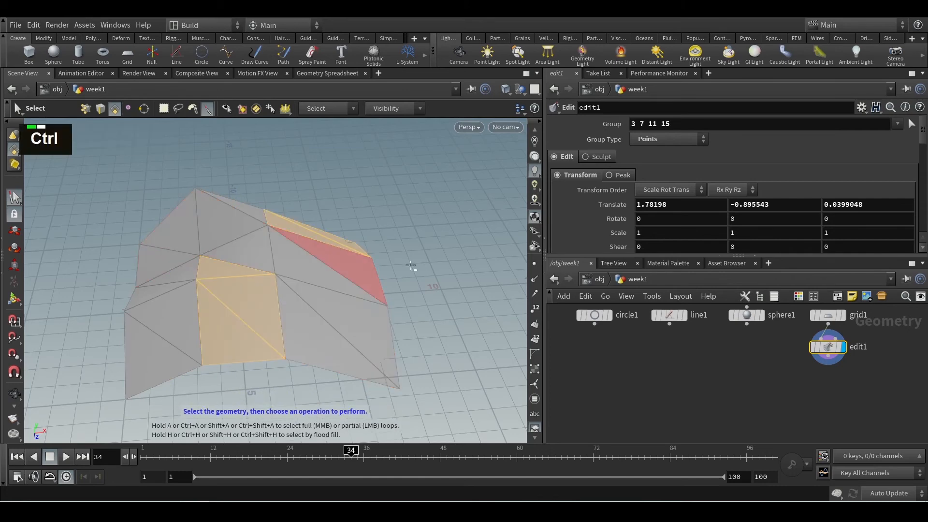
mouse_move(321, 329)
shift+mouse_down()
mouse_move(336, 310)
mouse_move(320, 261)
mouse_move(231, 227)
mouse_move(161, 254)
mouse_move(338, 309)
mouse_move(263, 319)
mouse_move(310, 231)
shift+mouse_up()
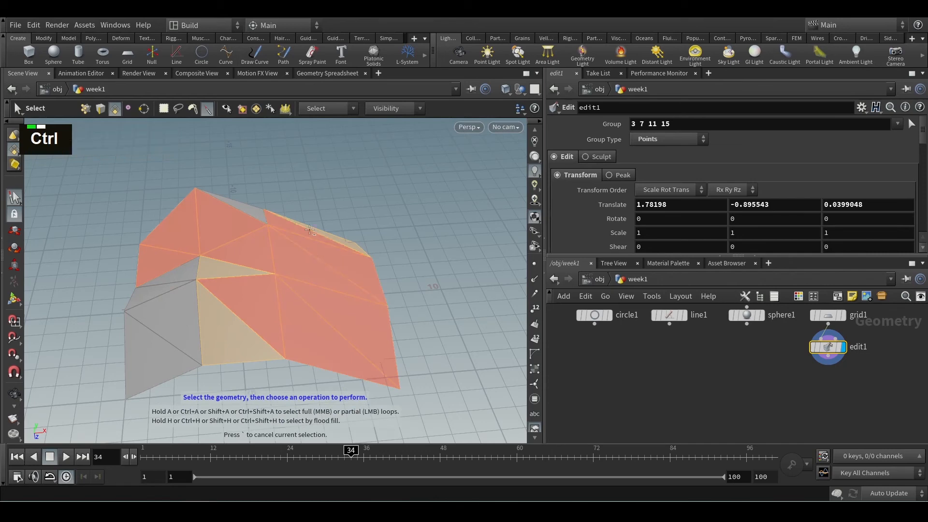
key(Escape)
alt+drag(421, 282, 356, 279)
alt+scroll(300, 280, down, 3)
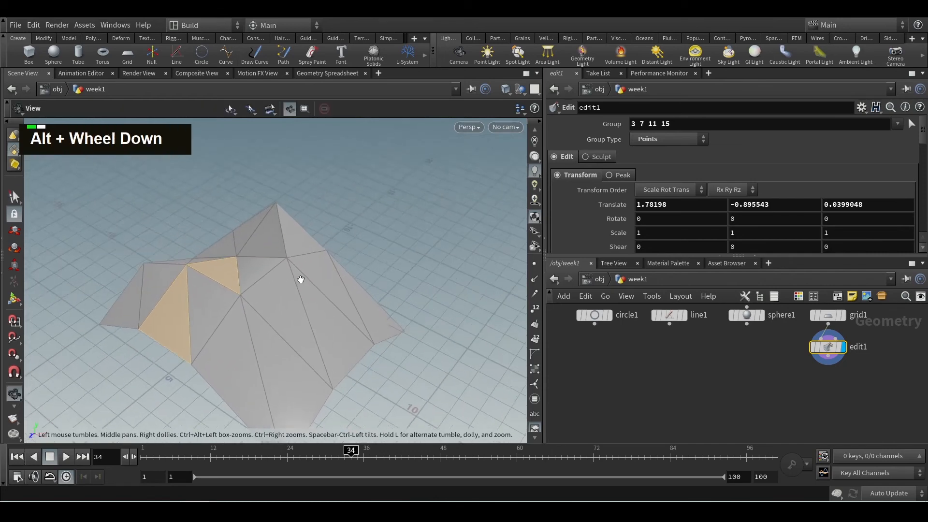
alt+scroll(301, 279, down, 1)
key(s)
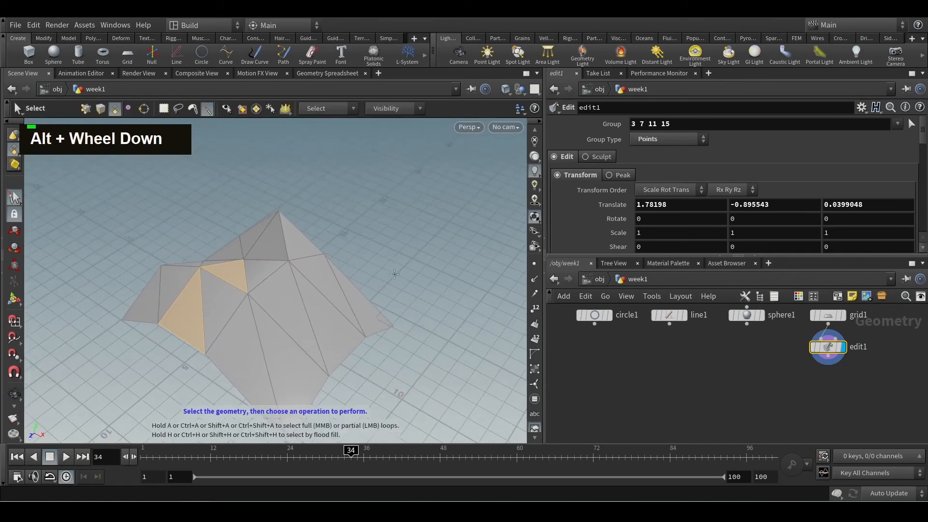
Rotate the two selected triangles by about 19.5, -3.38 and 19.5 degrees around X, Y and Z
click(14, 249)
drag(191, 258, 166, 273)
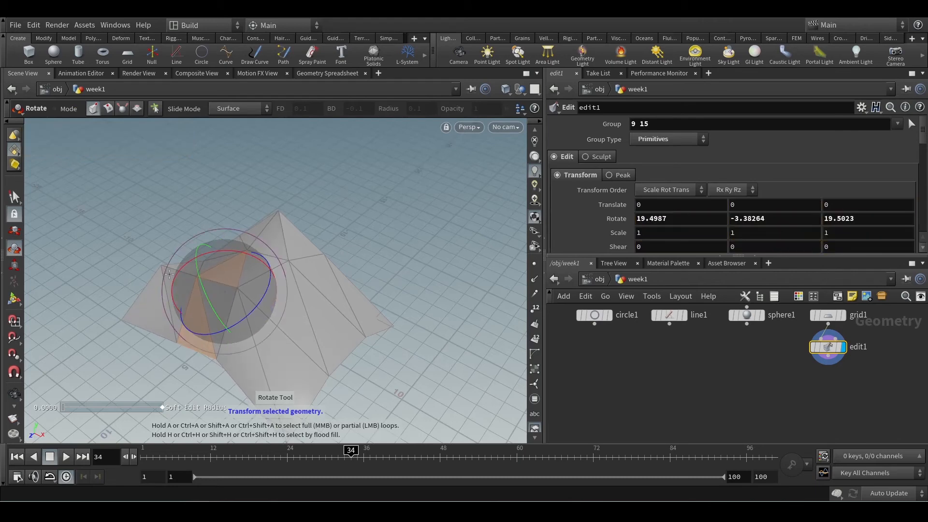
middle_drag(772, 396, 759, 402)
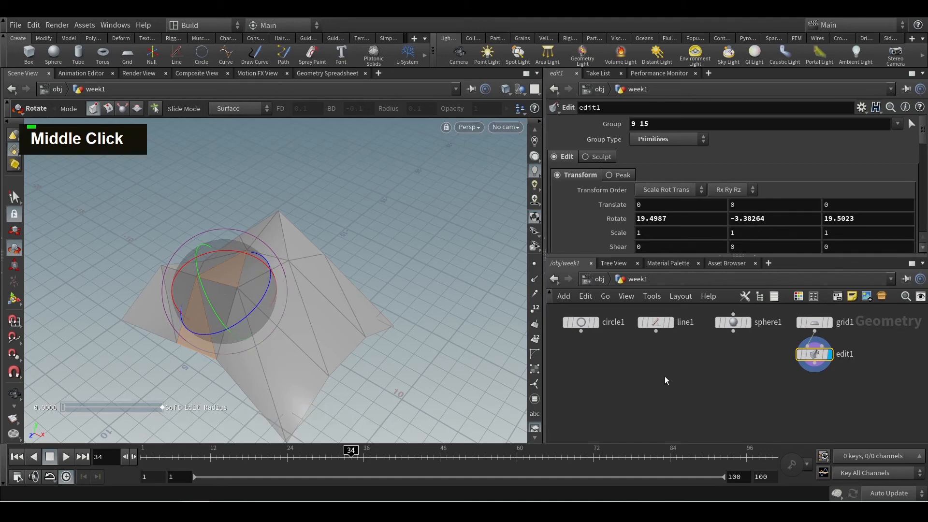
alt+middle_drag(762, 387, 708, 392)
alt+scroll(776, 396, up, 2)
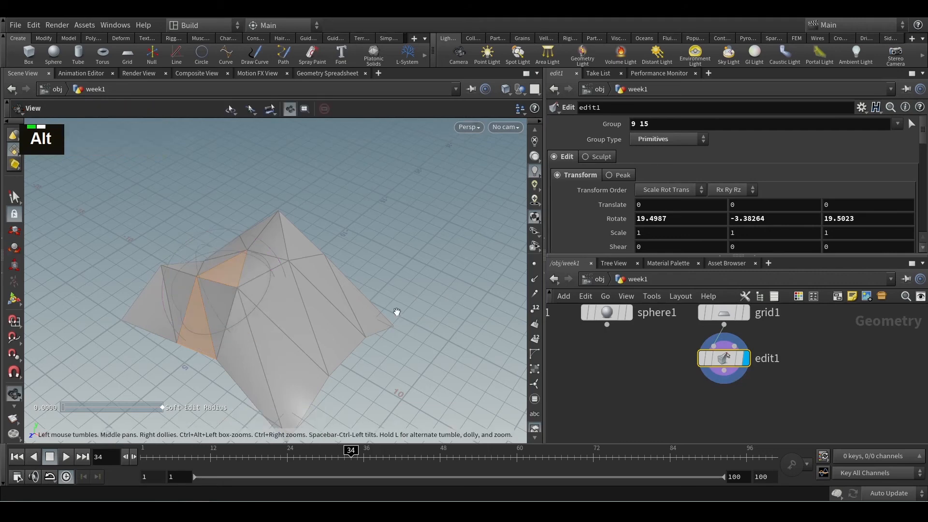
alt+drag(396, 313, 405, 278)
double_click(425, 277)
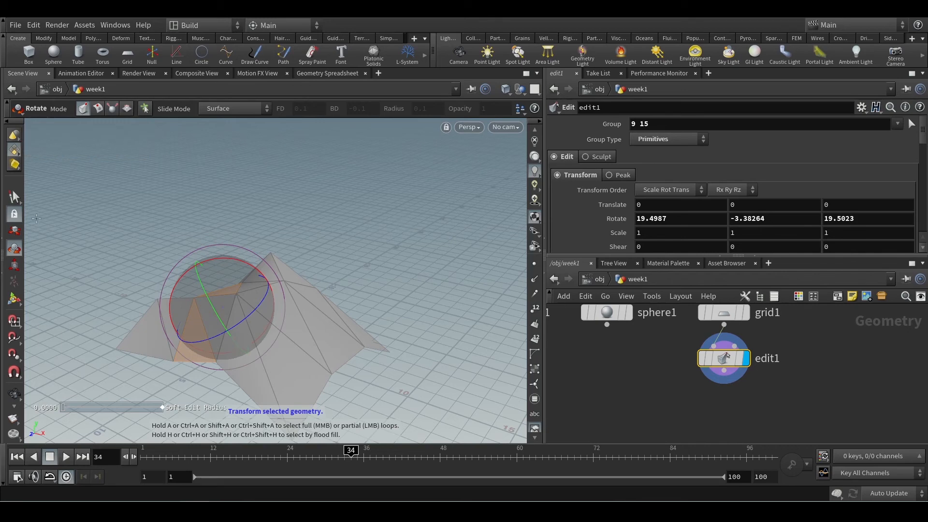
Clear the triangle selection and alternate between the Select tool and the transform handles, finishing with the handles active on the whole grid
click(14, 197)
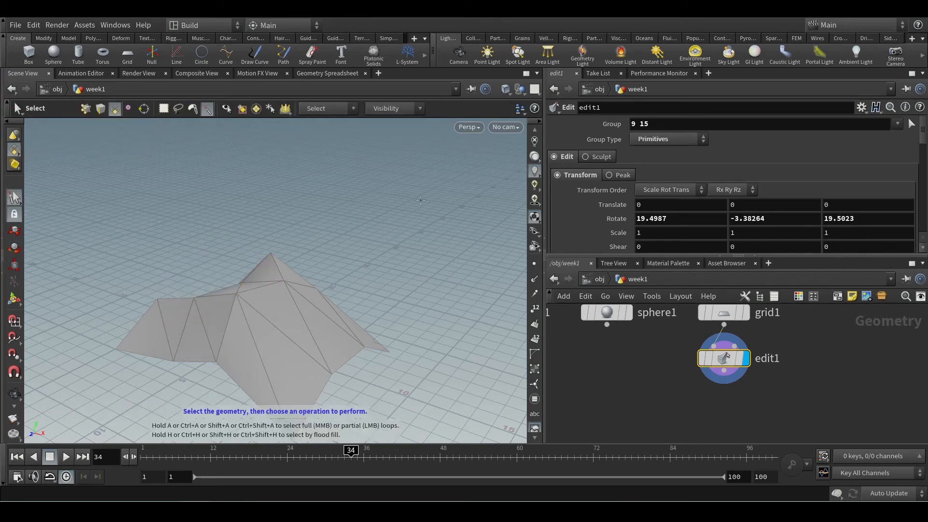
key(Return)
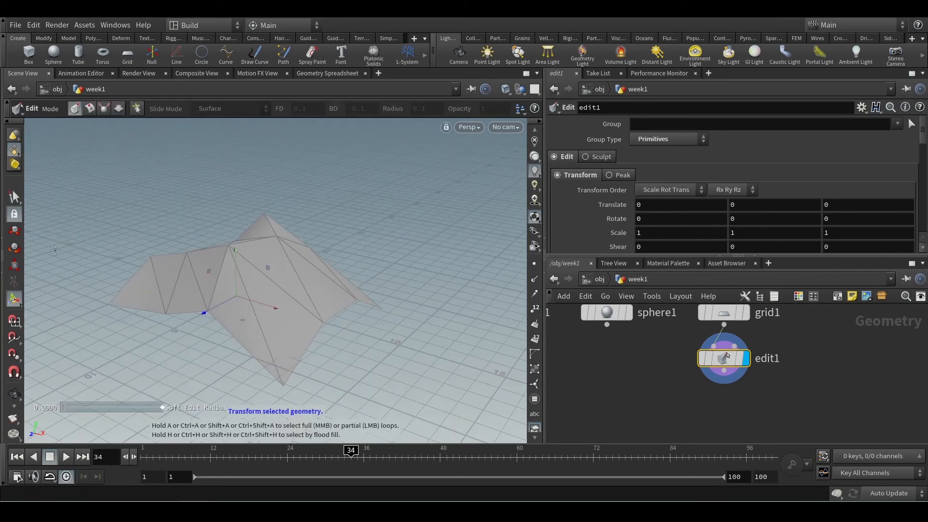
click(14, 198)
click(14, 299)
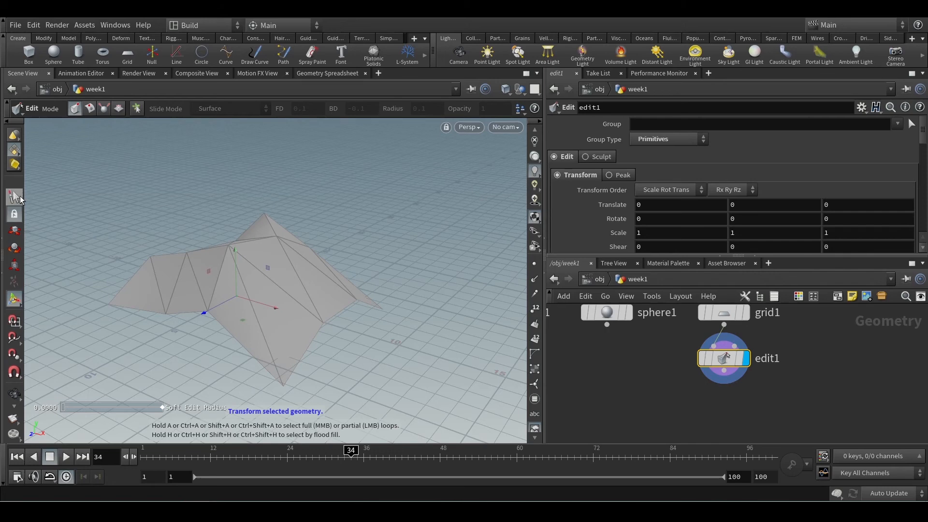
click(18, 299)
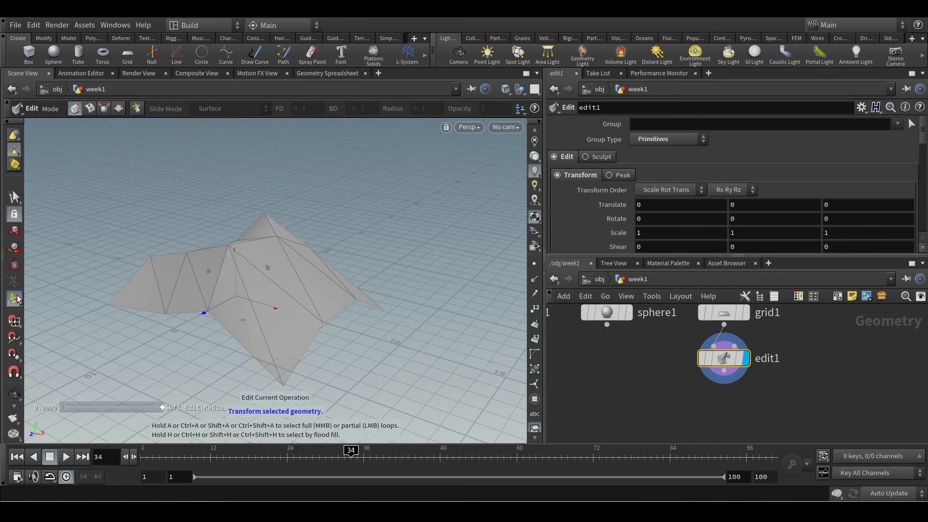
click(14, 248)
click(15, 199)
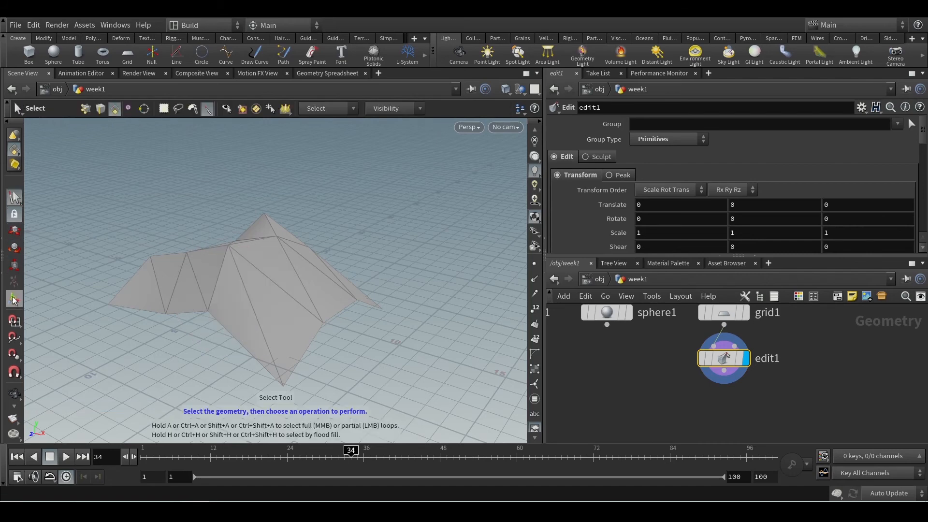
click(14, 298)
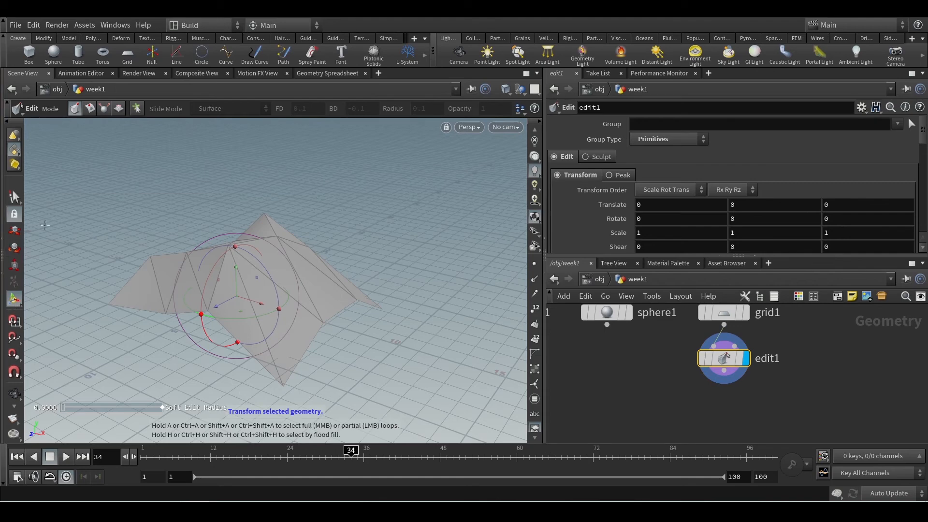
Add a Transform node wired to the output of edit1 and display its result
alt+drag(316, 309, 393, 327)
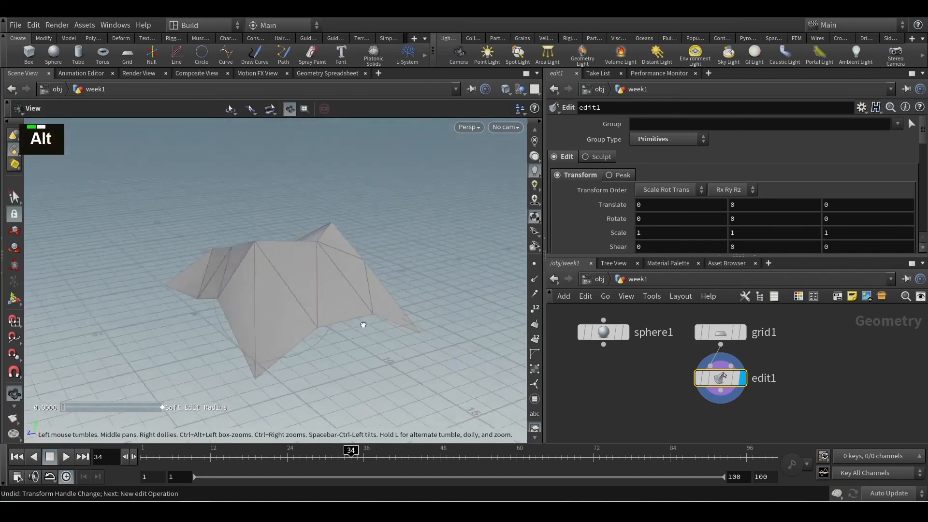
alt+scroll(386, 320, down, 2)
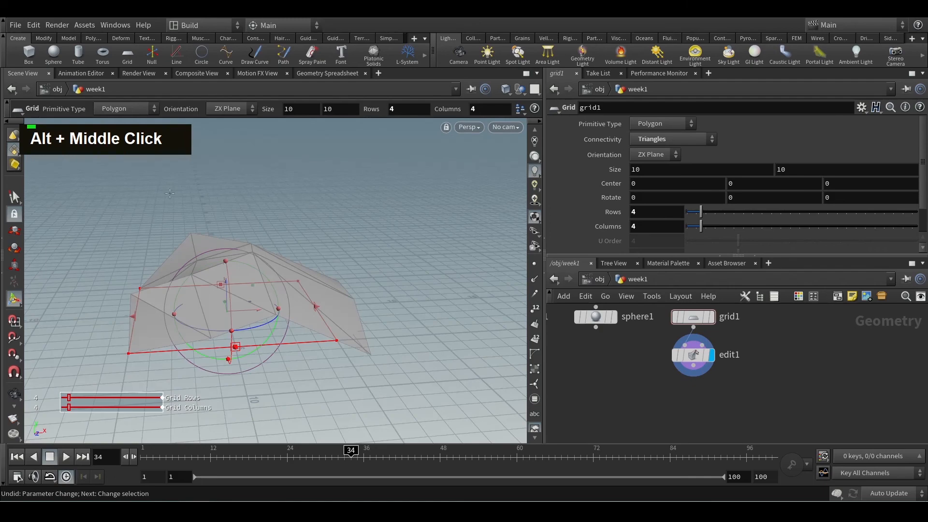
alt+middle_drag(141, 385, 418, 326)
mouse_move(419, 325)
alt+mouse_down()
mouse_move(331, 326)
mouse_move(282, 307)
mouse_move(419, 335)
mouse_move(429, 321)
alt+mouse_up()
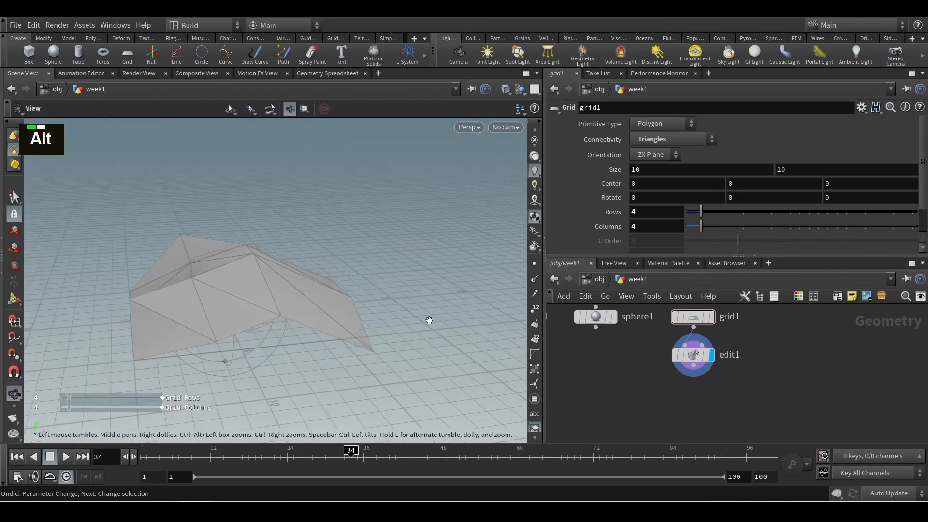
drag(693, 366, 697, 402)
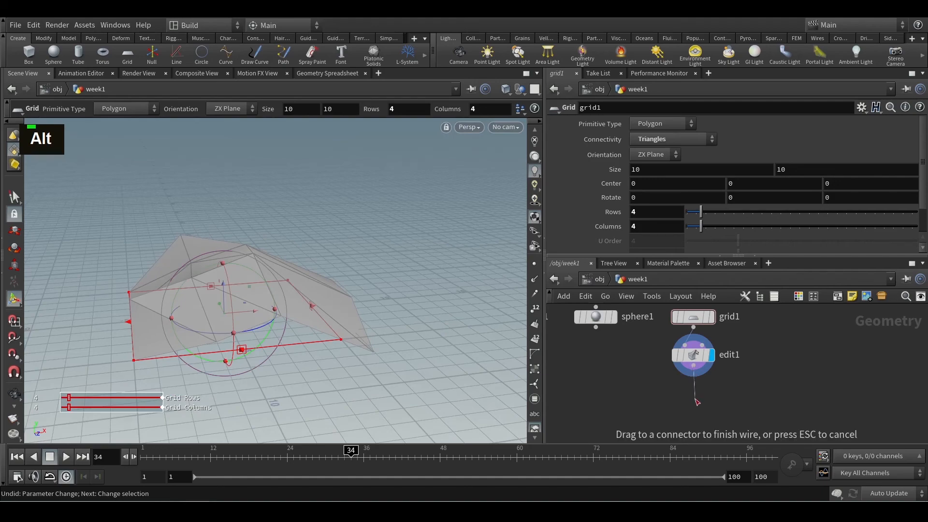
key(Tab)
text(tran)
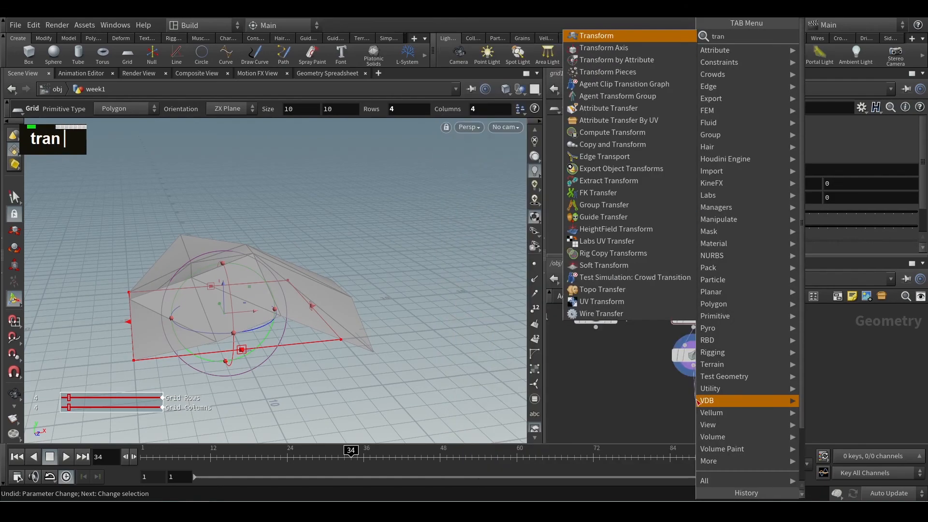
key(Return)
click(695, 403)
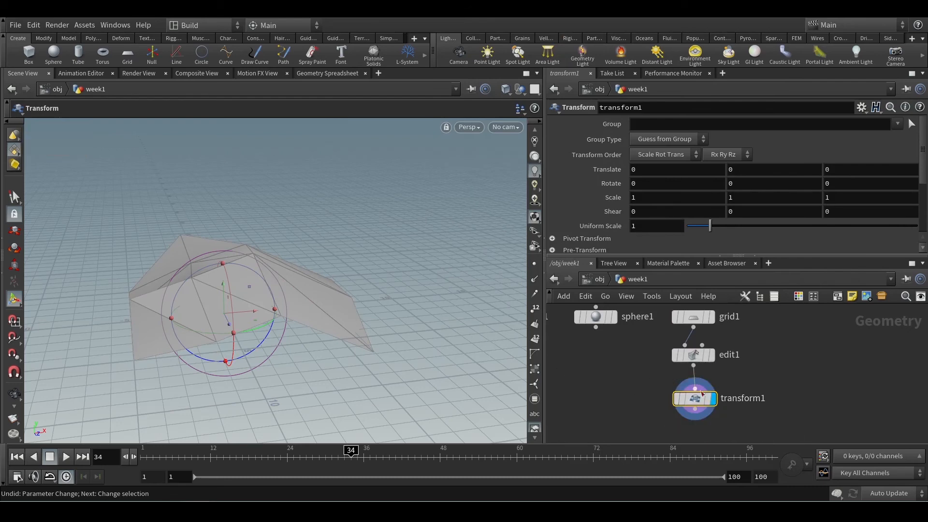
Move the whole grid up by about 5.08 units in Y with the transform1 node
drag(224, 285, 379, 309)
alt+scroll(344, 300, down, 2)
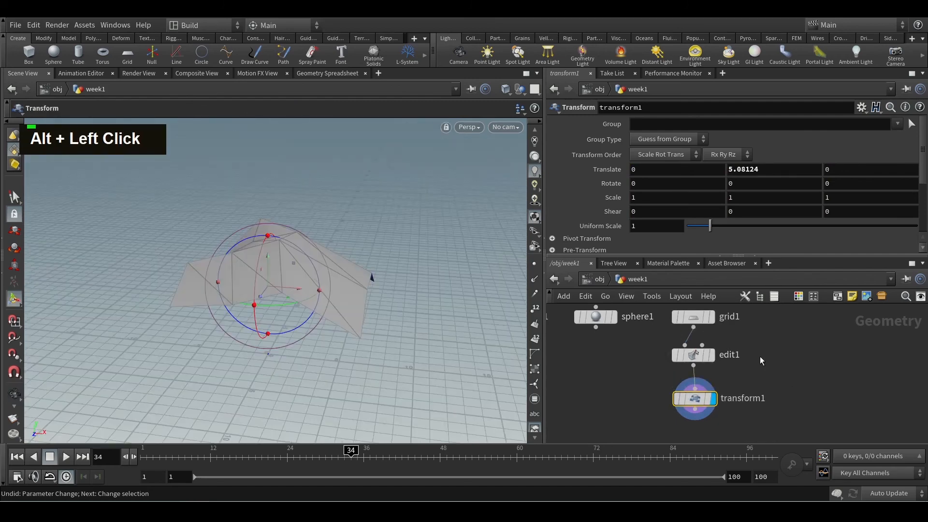
scroll(760, 356, down, 3)
scroll(758, 361, up, 2)
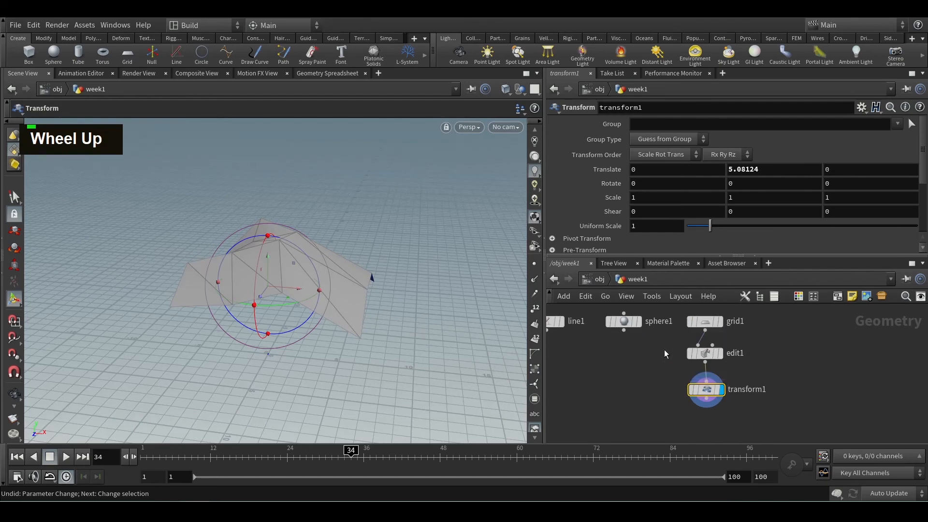
Look through the Manipulate nodes, then add a Twist node wired below transform1 and display its result
click(704, 353)
right_click(768, 357)
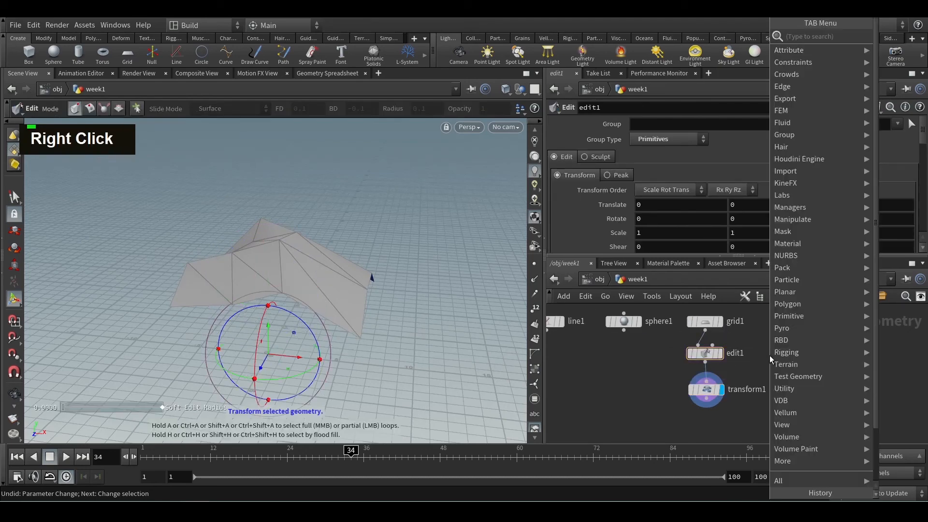
mouse_move(792, 220)
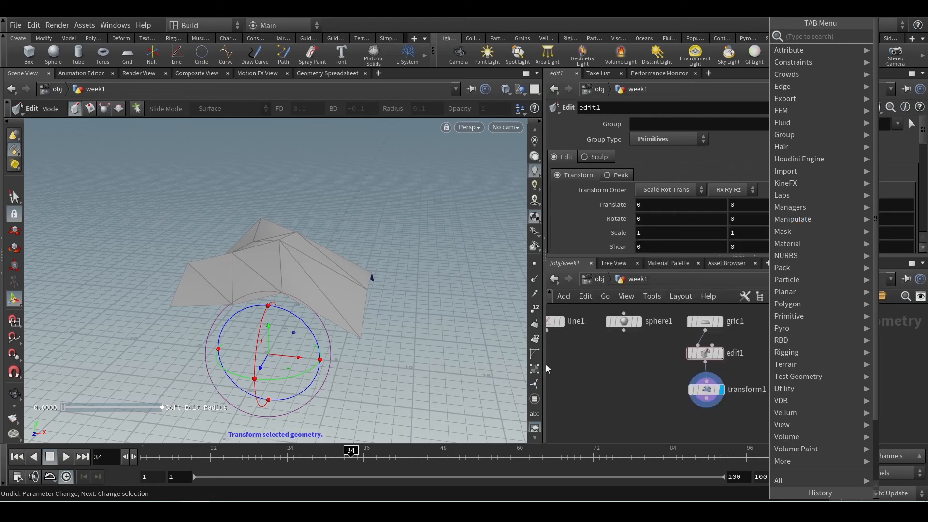
mouse_move(805, 257)
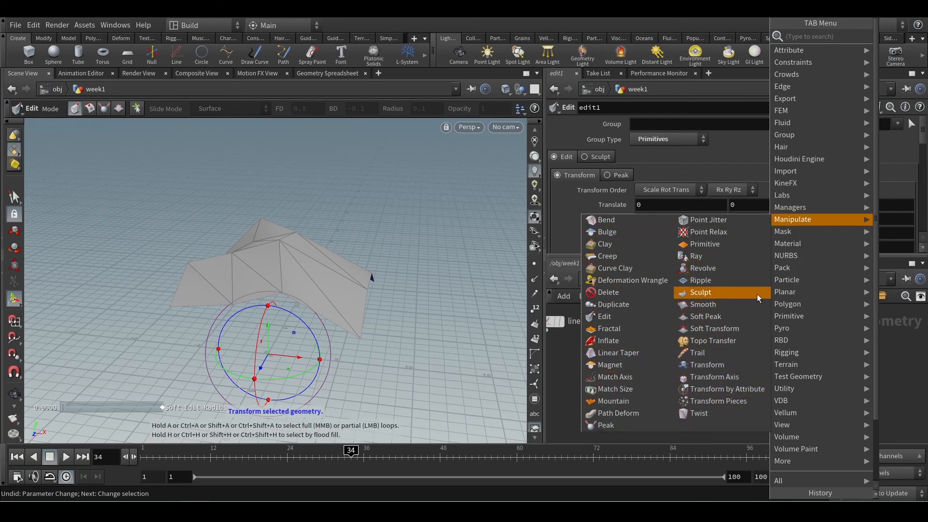
mouse_move(805, 304)
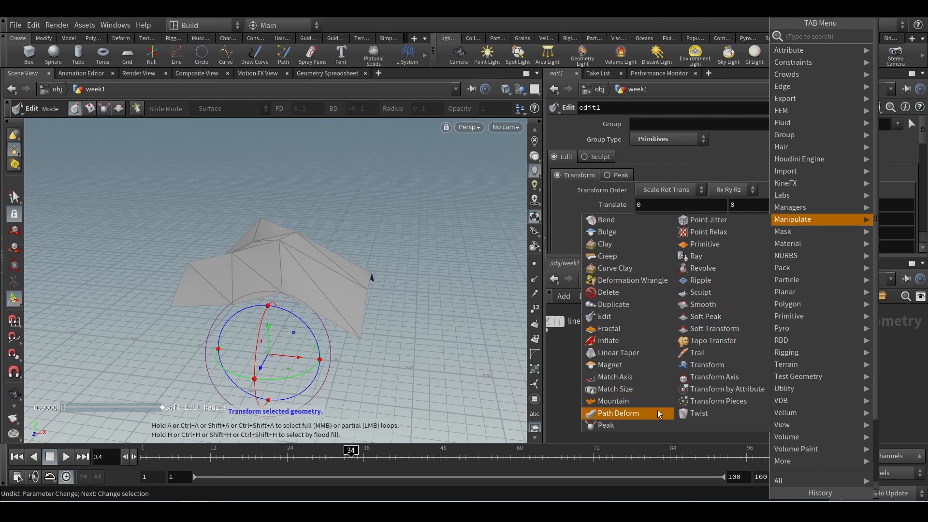
click(707, 364)
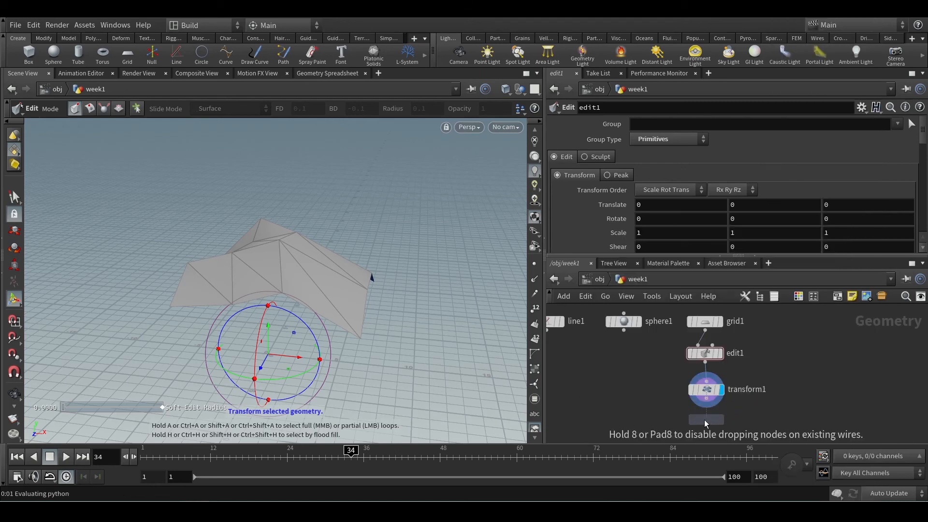
middle_click(791, 392)
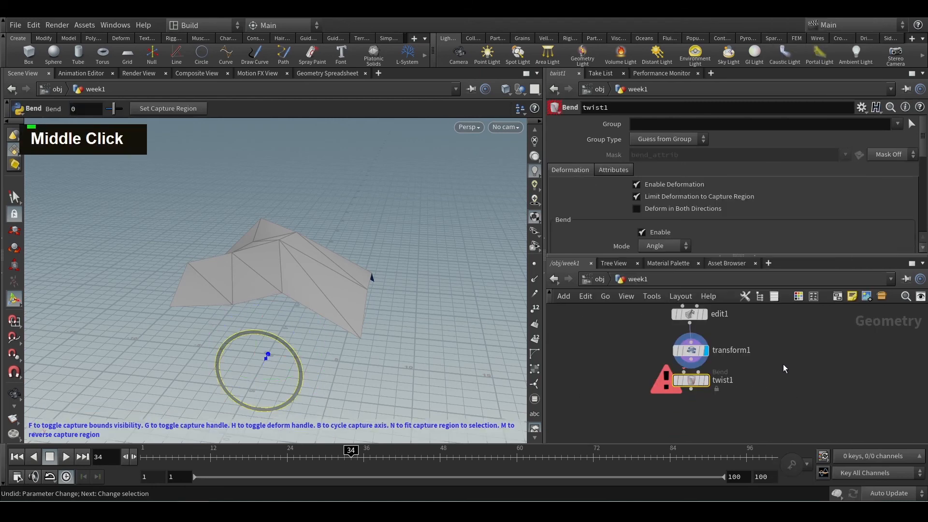
mouse_move(695, 381)
mouse_down()
mouse_move(699, 408)
mouse_move(689, 394)
mouse_move(692, 368)
mouse_up()
click(710, 405)
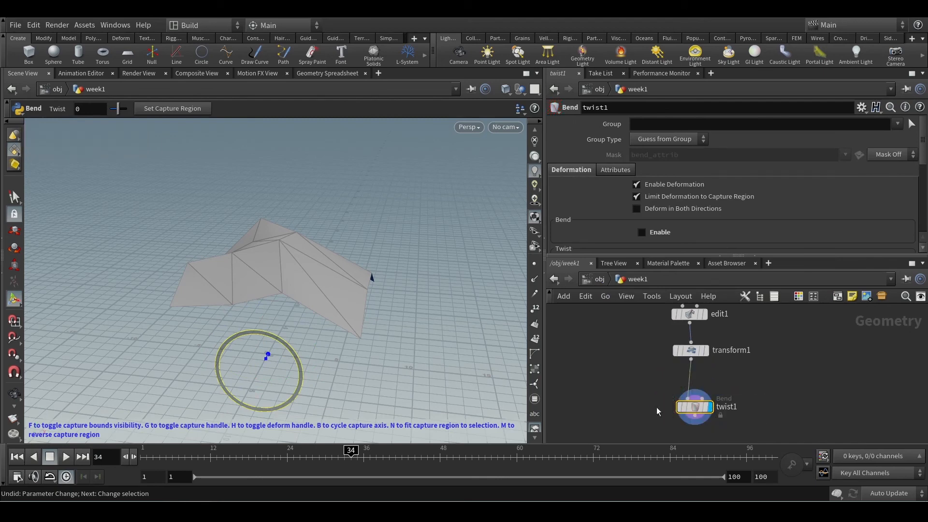
Set the twist1 node's Twist to -13, Capture Origin Y to 2.5 and Capture Direction X to 0.38
scroll(772, 177, down, 4)
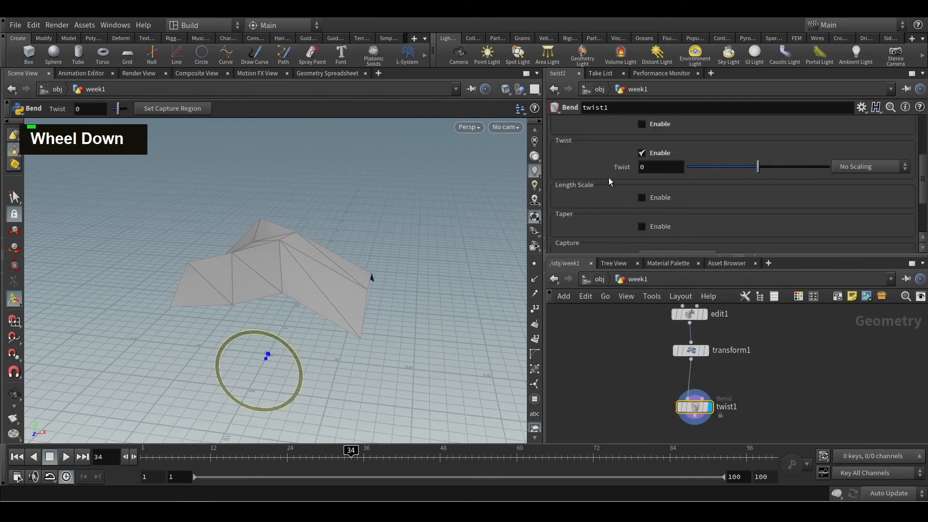
mouse_move(761, 169)
mouse_down()
mouse_move(783, 169)
mouse_move(753, 173)
mouse_up()
scroll(758, 175, down, 4)
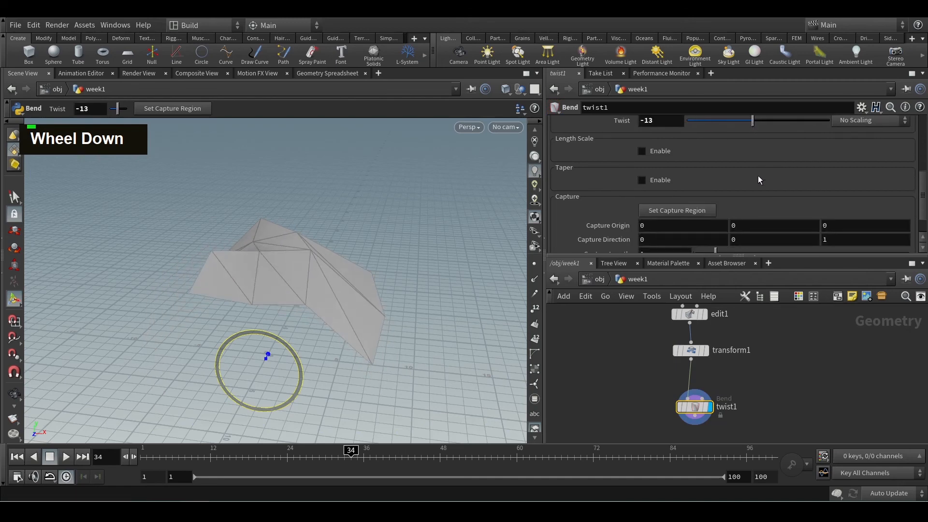
middle_drag(759, 195, 783, 193)
middle_drag(676, 208, 661, 249)
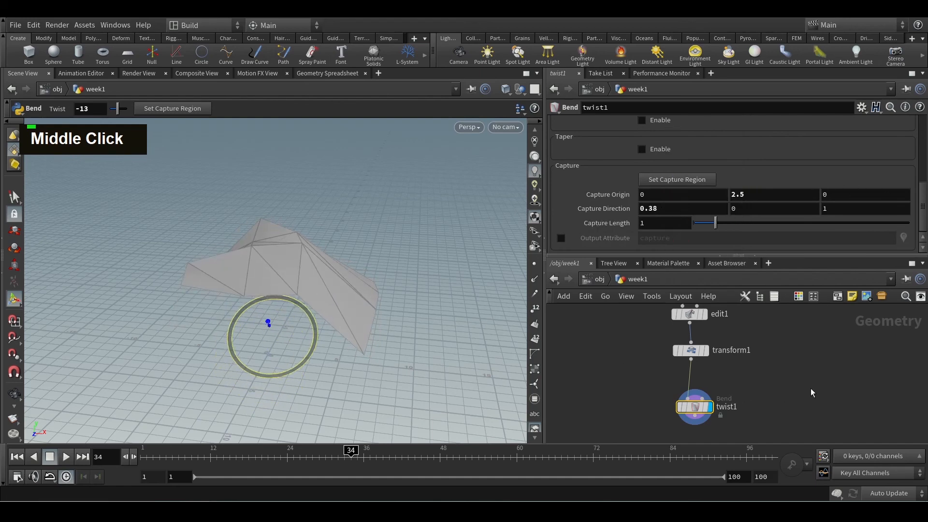
Examine the node chain from grid1 down to twist1 and view the transform1 node's settings
scroll(792, 362, down, 3)
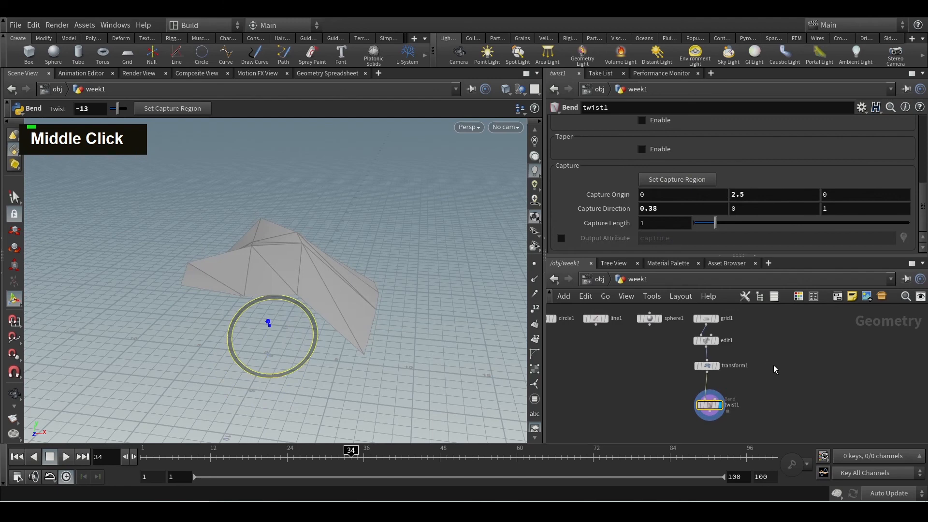
scroll(772, 376, down, 2)
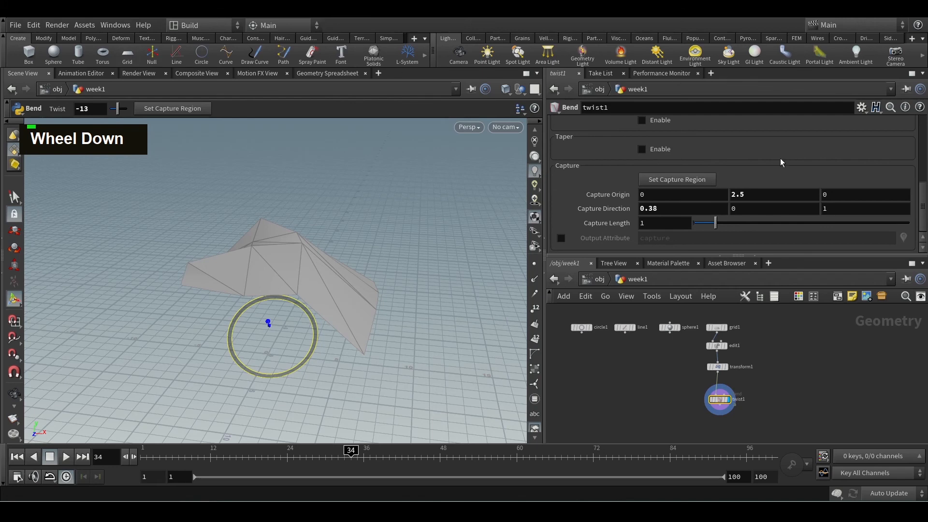
scroll(749, 416, up, 5)
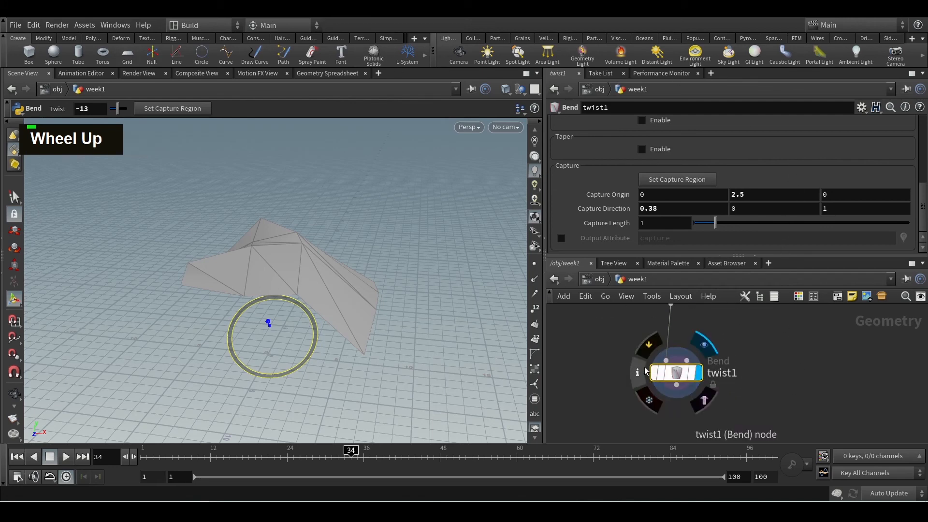
scroll(754, 382, down, 3)
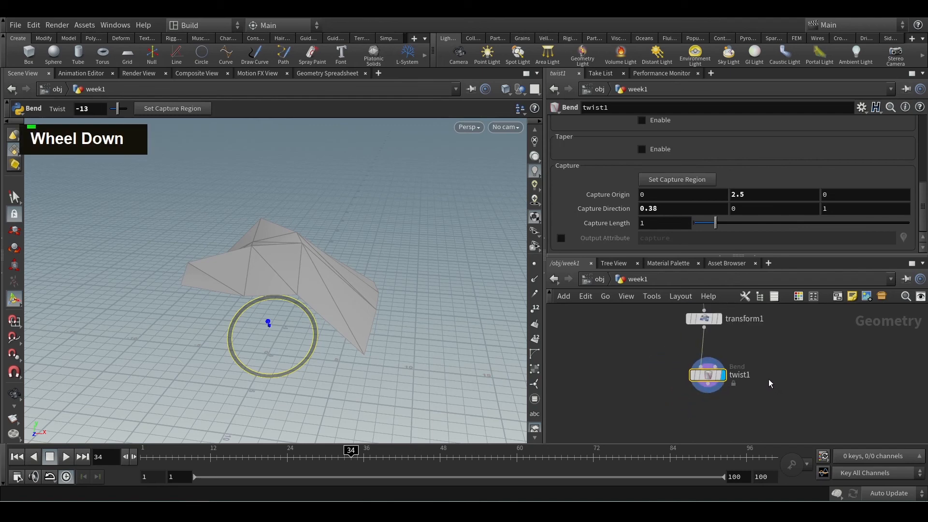
middle_drag(762, 372, 789, 375)
scroll(790, 376, down, 2)
middle_drag(818, 347, 829, 380)
scroll(774, 395, up, 2)
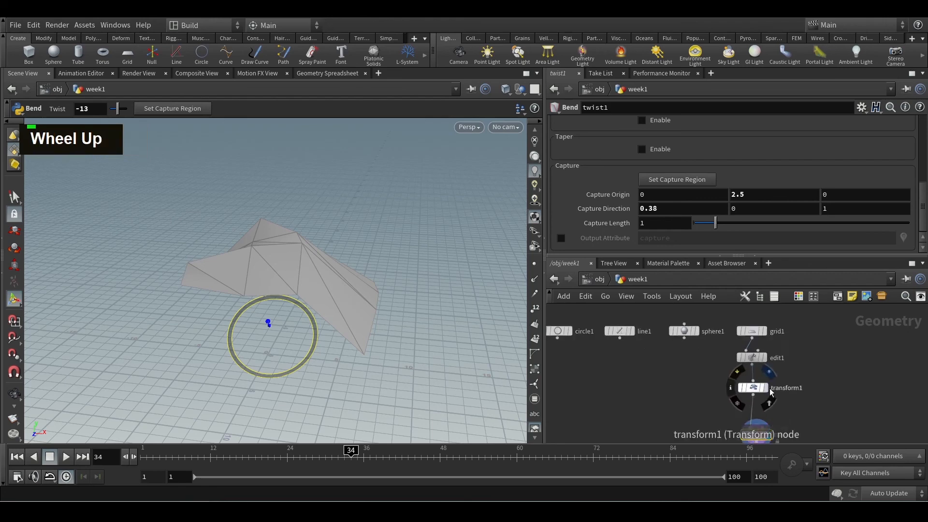
drag(704, 381, 792, 400)
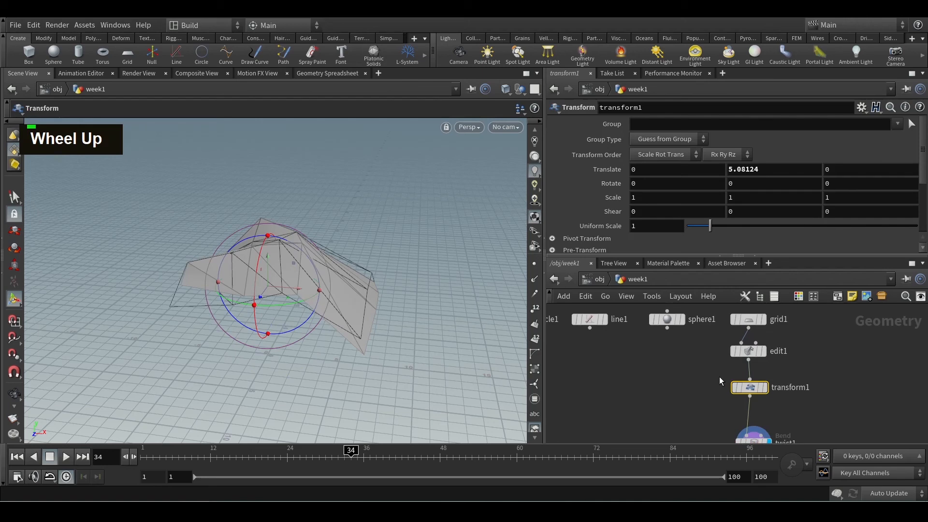
Return to the object level and deselect the week1 geometry object
click(600, 279)
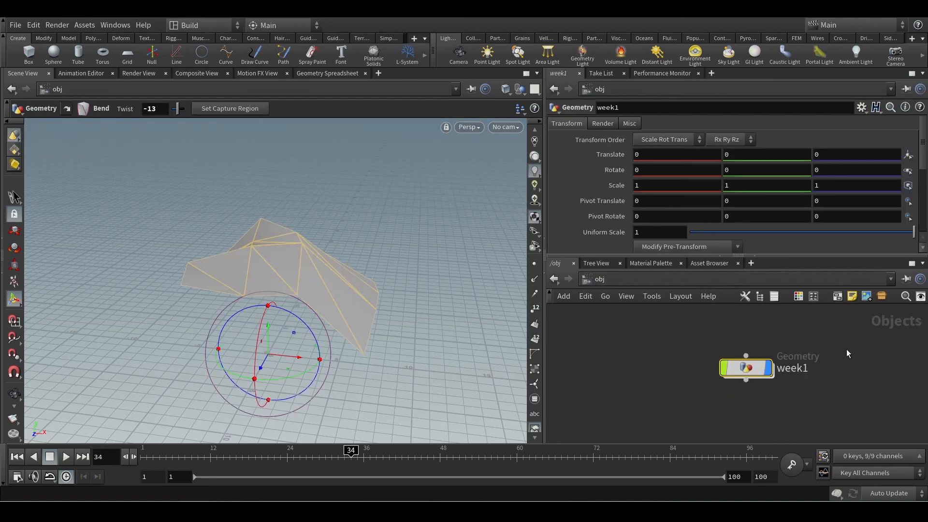
drag(887, 327, 887, 328)
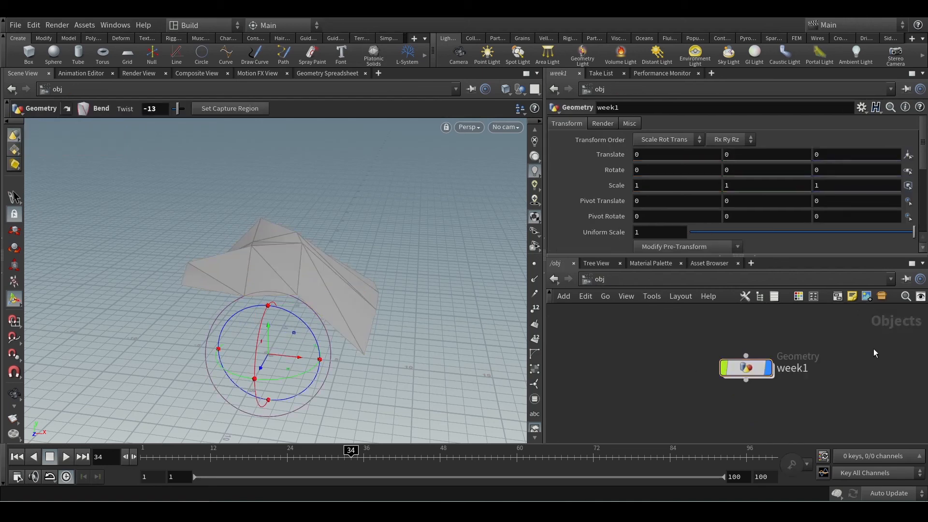
Examine all the nodes inside the week1 geometry, then return to the object level and view its single container node
double_click(746, 368)
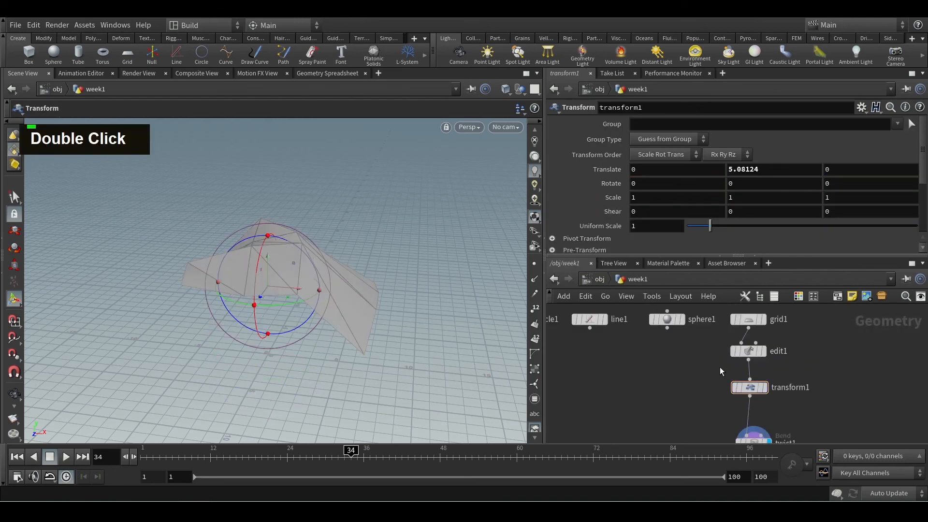
scroll(707, 391, down, 3)
drag(607, 326, 793, 422)
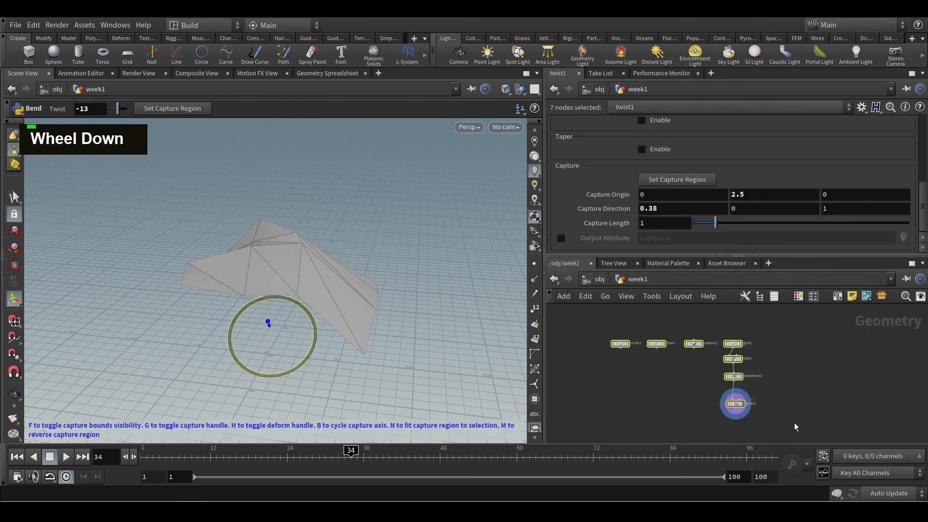
click(603, 281)
scroll(701, 359, down, 7)
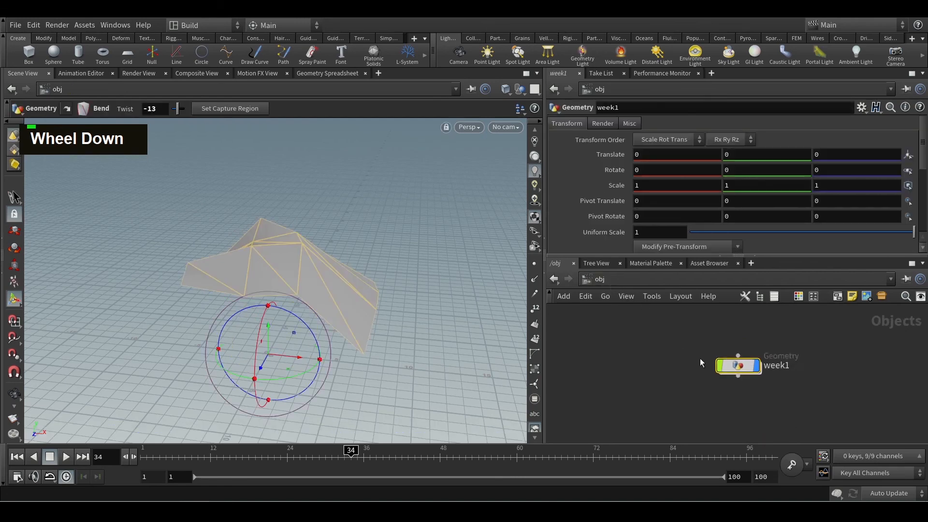
click(746, 382)
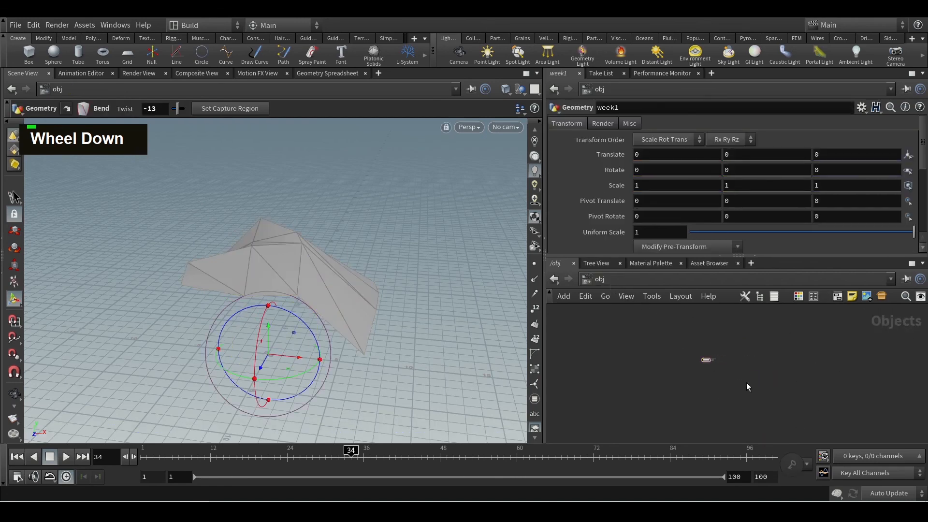
scroll(729, 368, up, 7)
middle_drag(682, 340, 749, 392)
scroll(682, 364, up, 4)
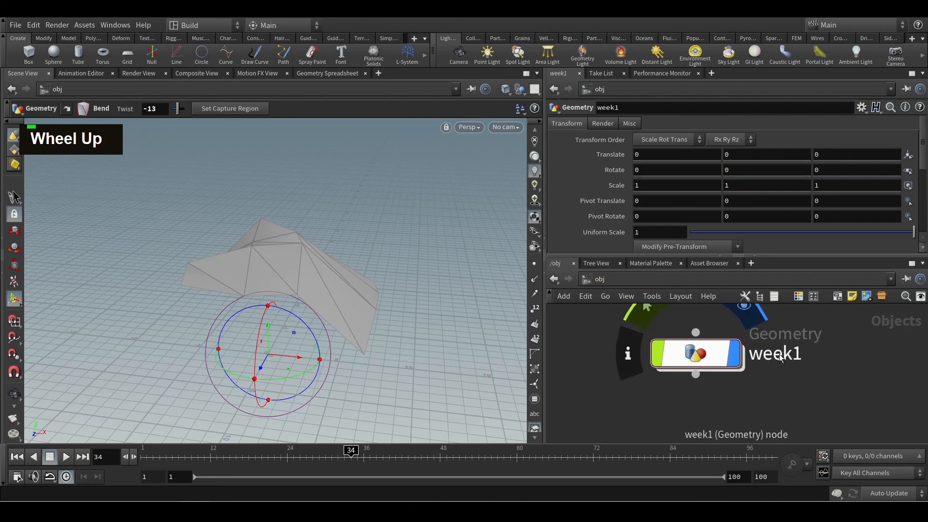
Enter the week1 network and keyframe the twist1 node's Twist value of -13 at frame 34
double_click(706, 358)
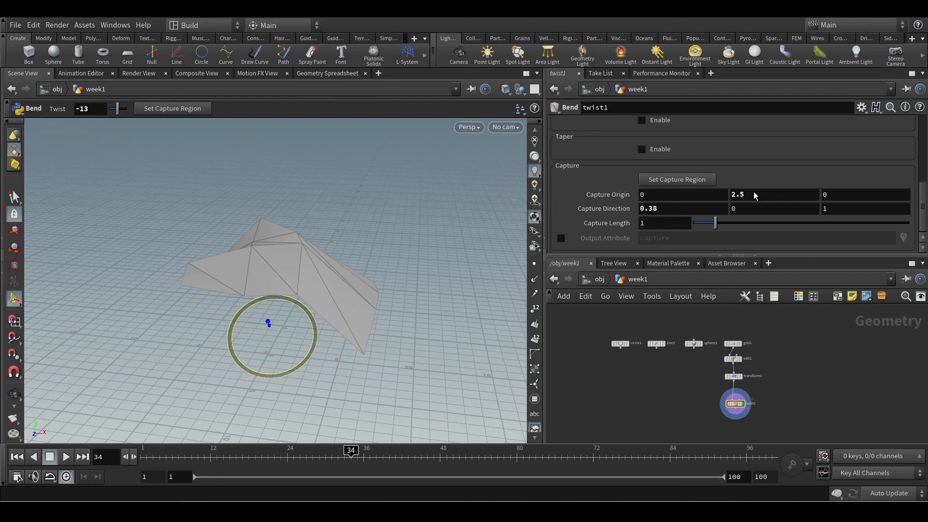
scroll(722, 182, up, 3)
alt+click(664, 151)
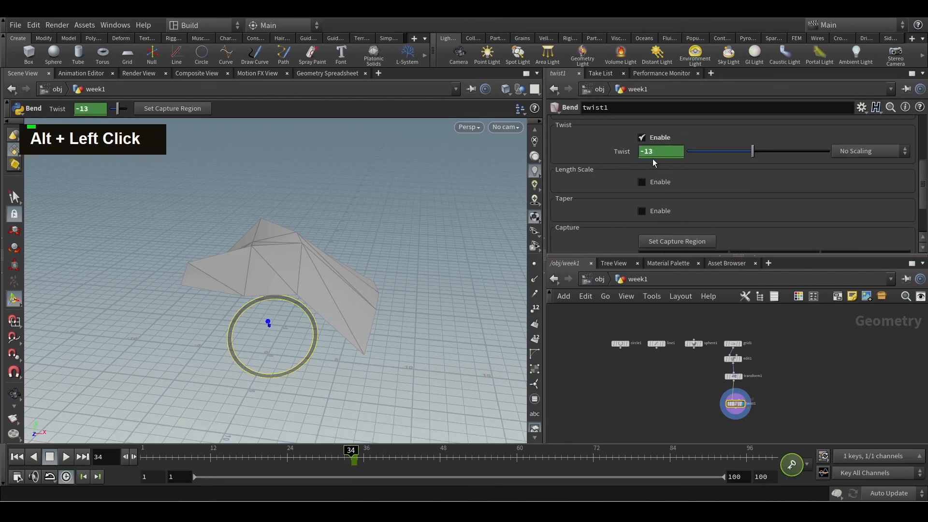
Keyframe the twist1 node's Twist at 72 on frame 91, then scrub back to frame 67 to preview the animation
drag(353, 451, 715, 453)
drag(753, 150, 786, 151)
alt+click(667, 150)
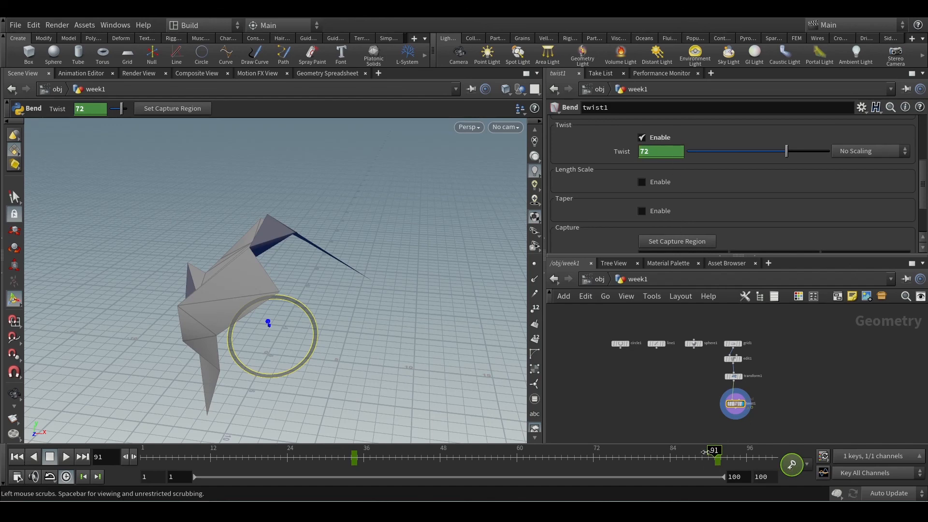
drag(703, 459, 560, 464)
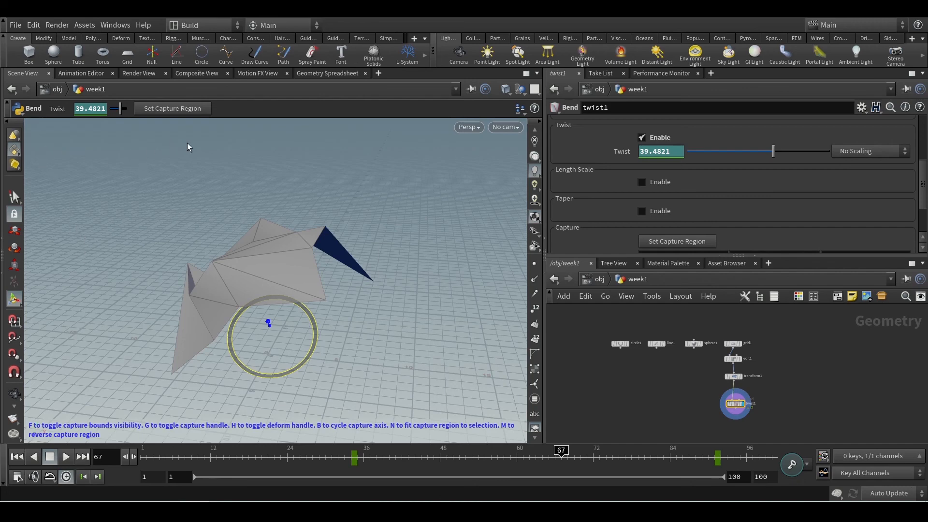
Return to the object level and delete the week1 geometry object
key(u)
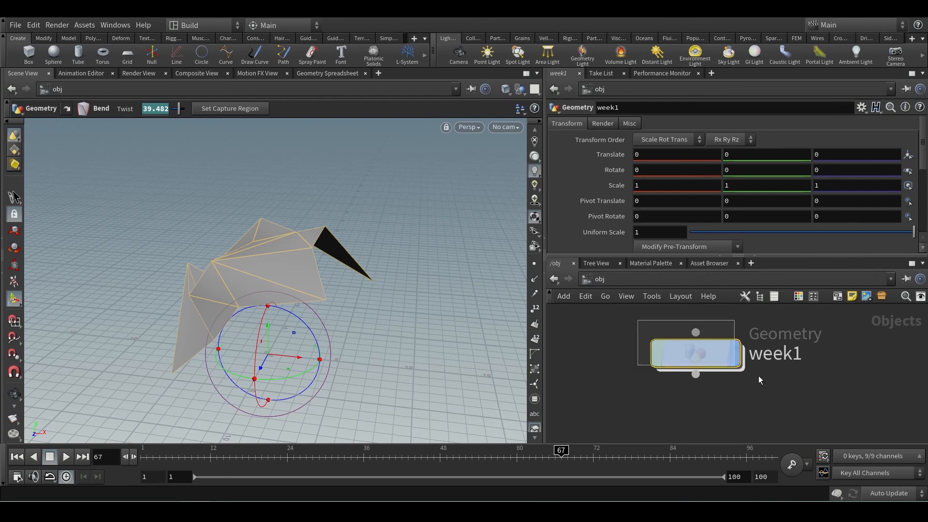
key(Delete)
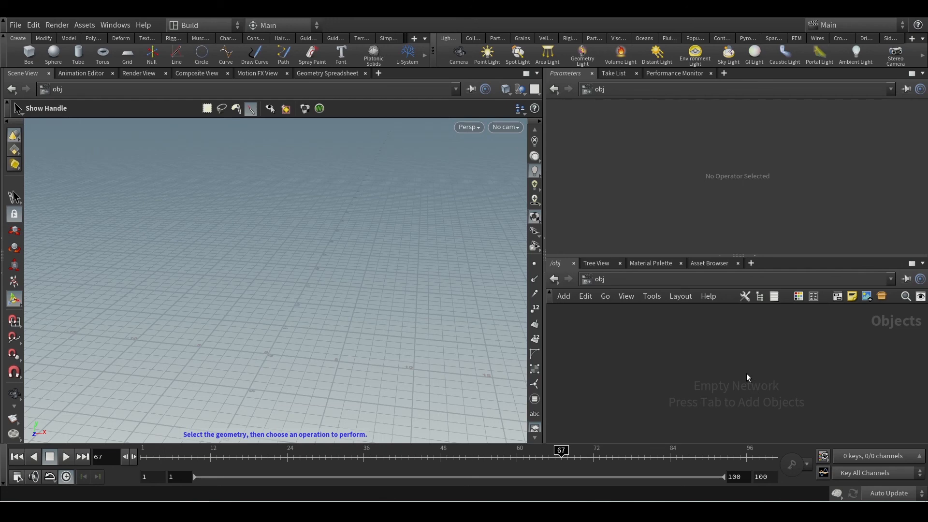
drag(628, 360, 835, 419)
click(215, 27)
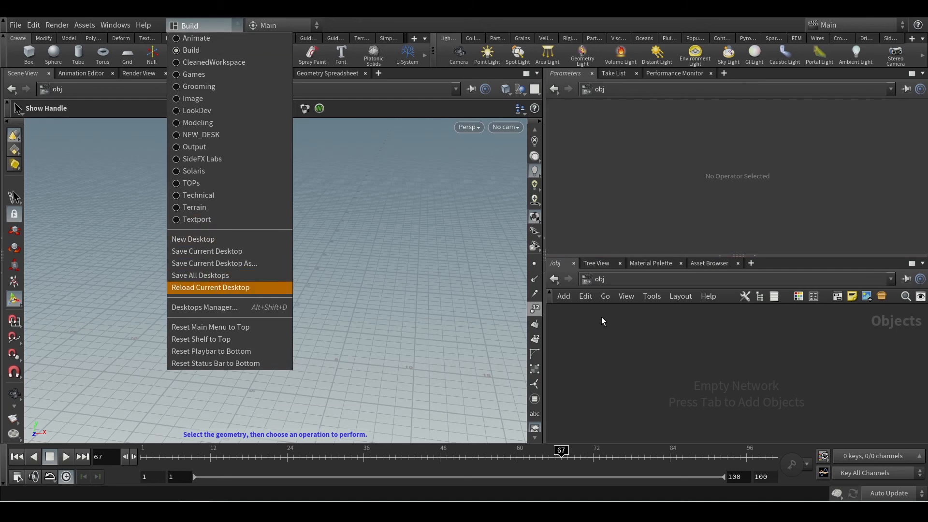
click(619, 341)
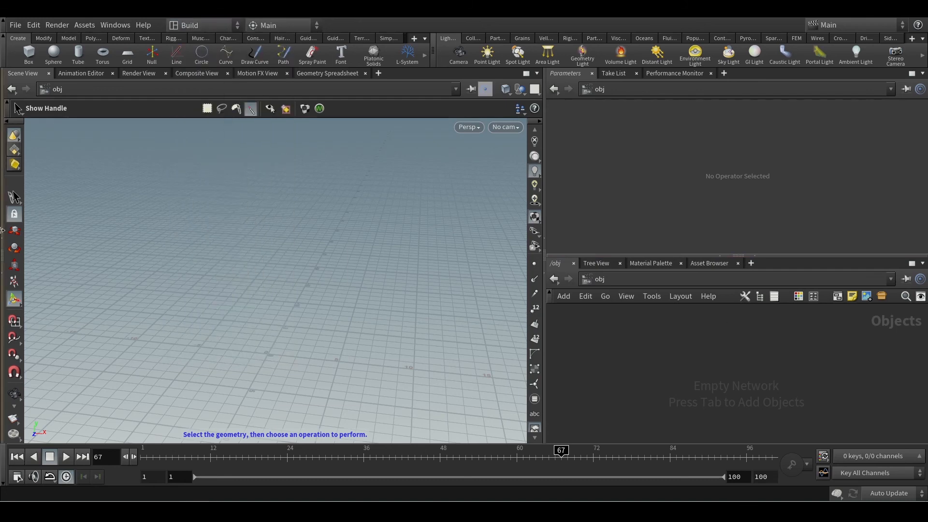